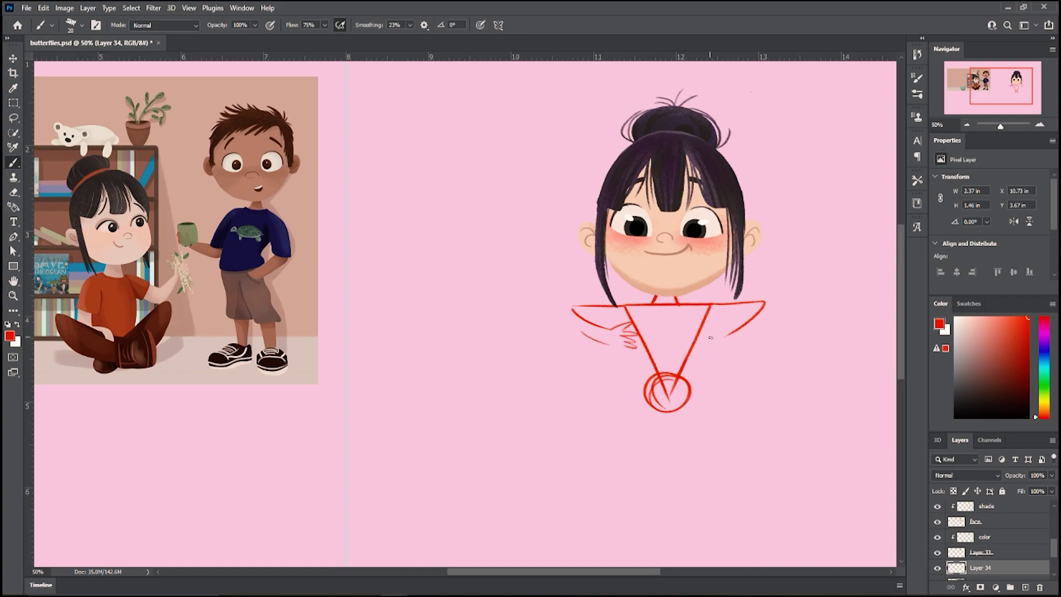
- Finish the red arm sketch and rough in the girl's leg lines below the waist circle
{"action": "left_click_drag", "start_coordinate": [757, 324], "coordinate": [716, 358]}
{"action": "left_click_drag", "start_coordinate": [571, 310], "coordinate": [581, 331]}
{"action": "scroll", "coordinate": [833, 197], "scroll_direction": "down", "scroll_amount": 2}
{"action": "left_click_drag", "start_coordinate": [575, 457], "coordinate": [600, 463]}
{"action": "mouse_move", "coordinate": [628, 298]}
{"action": "left_mouse_down"}
{"action": "mouse_move", "coordinate": [591, 371]}
{"action": "mouse_move", "coordinate": [609, 408]}
{"action": "left_mouse_up"}
{"action": "left_click_drag", "start_coordinate": [633, 305], "coordinate": [612, 399]}
{"action": "left_click_drag", "start_coordinate": [649, 304], "coordinate": [672, 423]}
{"action": "key", "text": "ctrl+z"}
{"action": "mouse_move", "coordinate": [650, 305]}
{"action": "left_mouse_down"}
{"action": "mouse_move", "coordinate": [665, 366]}
{"action": "mouse_move", "coordinate": [690, 390]}
{"action": "mouse_move", "coordinate": [682, 422]}
{"action": "left_mouse_up"}
- Sketch the girl's oval shoes and the sole lines in red at the ends of the legs
{"action": "left_click_drag", "start_coordinate": [690, 385], "coordinate": [710, 450]}
{"action": "left_click_drag", "start_coordinate": [665, 290], "coordinate": [664, 363]}
{"action": "mouse_move", "coordinate": [640, 259]}
{"action": "left_mouse_down"}
{"action": "mouse_move", "coordinate": [648, 418]}
{"action": "mouse_move", "coordinate": [618, 283]}
{"action": "left_mouse_up"}
{"action": "left_click_drag", "start_coordinate": [538, 412], "coordinate": [560, 409]}
{"action": "left_click_drag", "start_coordinate": [538, 436], "coordinate": [556, 432]}
- Sketch a sloping ground line through the girl's feet and a circled "Dad" placeholder on the left page
{"action": "key", "text": "ctrl+minus"}
{"action": "key", "text": "ctrl+minus"}
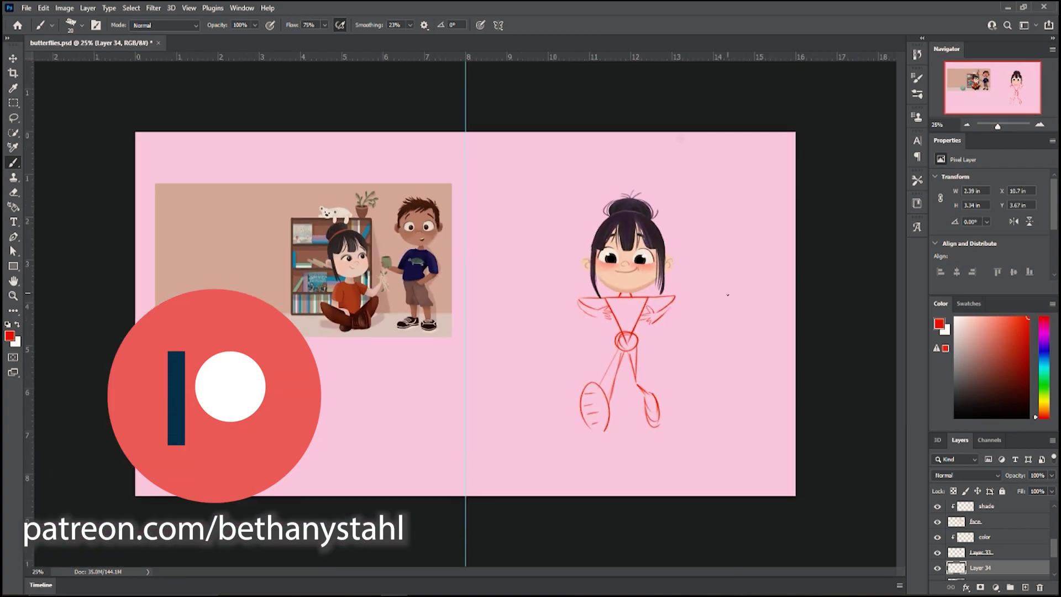
{"action": "mouse_move", "coordinate": [774, 358]}
{"action": "left_mouse_down"}
{"action": "mouse_move", "coordinate": [663, 411]}
{"action": "mouse_move", "coordinate": [743, 381]}
{"action": "mouse_move", "coordinate": [511, 468]}
{"action": "mouse_move", "coordinate": [344, 496]}
{"action": "left_mouse_up"}
{"action": "key", "text": "ctrl+z"}
{"action": "key", "text": "ctrl+z"}
{"action": "left_click_drag", "start_coordinate": [333, 407], "coordinate": [340, 424]}
{"action": "mouse_move", "coordinate": [352, 390]}
{"action": "left_mouse_down"}
{"action": "mouse_move", "coordinate": [335, 457]}
{"action": "mouse_move", "coordinate": [302, 458]}
{"action": "left_mouse_up"}
- Write a "Text" placeholder in the left page's upper corner and frame it with a rough border
{"action": "mouse_move", "coordinate": [163, 194]}
{"action": "left_mouse_down"}
{"action": "mouse_move", "coordinate": [207, 178]}
{"action": "mouse_move", "coordinate": [202, 219]}
{"action": "left_mouse_up"}
{"action": "left_click_drag", "start_coordinate": [213, 211], "coordinate": [230, 216]}
{"action": "left_click_drag", "start_coordinate": [256, 180], "coordinate": [273, 211]}
{"action": "left_click_drag", "start_coordinate": [165, 170], "coordinate": [175, 264]}
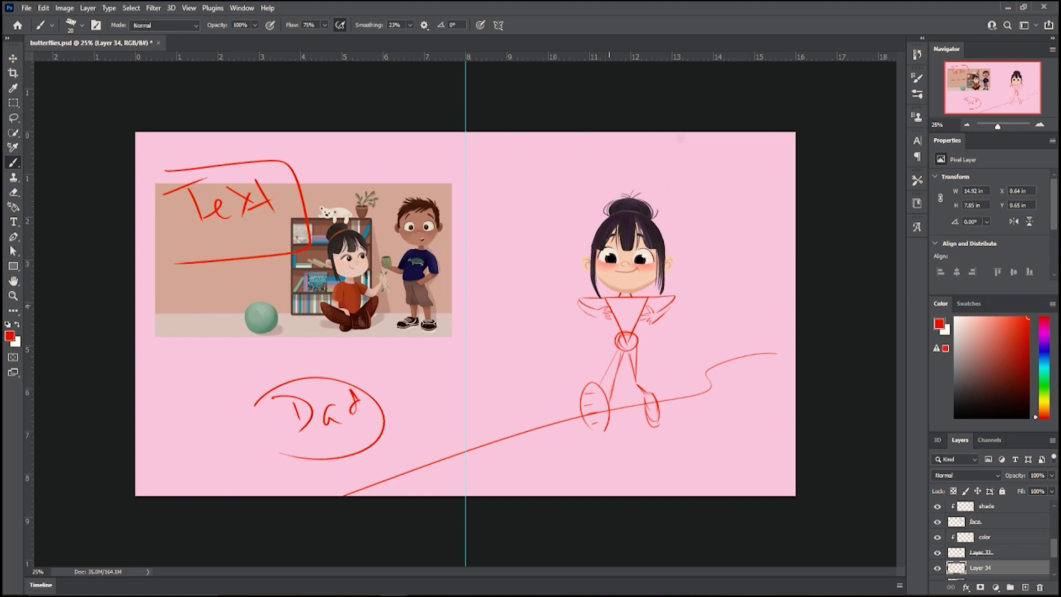
- Sketch leafy plants and their pots in bright green around the girl's arms on a new layer
{"action": "left_click", "coordinate": [1042, 390]}
{"action": "left_click", "coordinate": [1024, 587]}
{"action": "left_click_drag", "start_coordinate": [590, 282], "coordinate": [629, 332]}
{"action": "left_click_drag", "start_coordinate": [636, 338], "coordinate": [666, 346]}
{"action": "left_click_drag", "start_coordinate": [666, 274], "coordinate": [669, 307]}
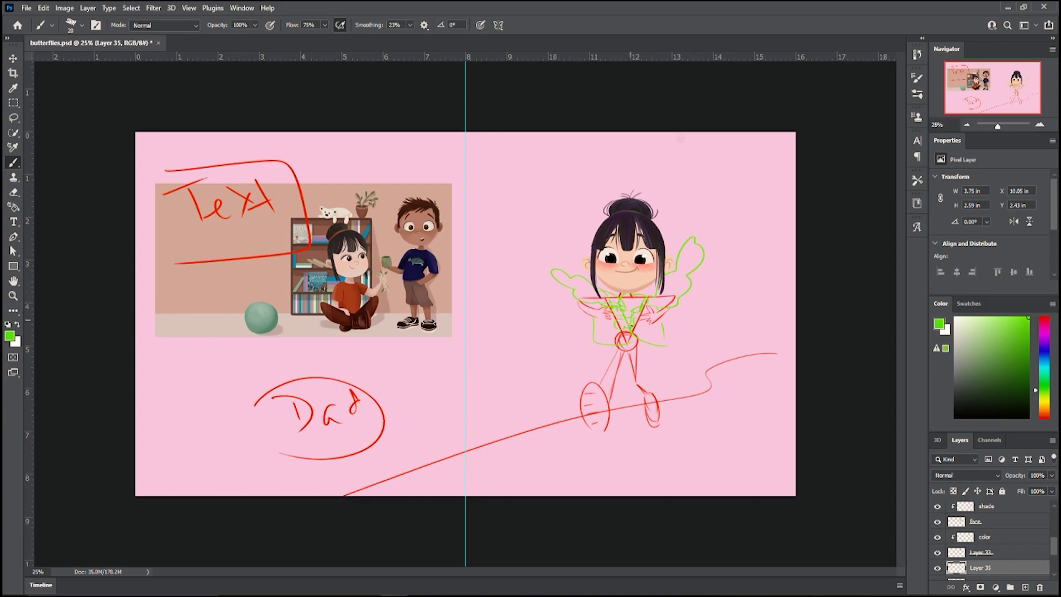
{"action": "left_click_drag", "start_coordinate": [643, 326], "coordinate": [650, 332]}
{"action": "left_click_drag", "start_coordinate": [592, 330], "coordinate": [613, 337]}
- Rename Layer 33 as "bun"
{"action": "double_click", "coordinate": [981, 552]}
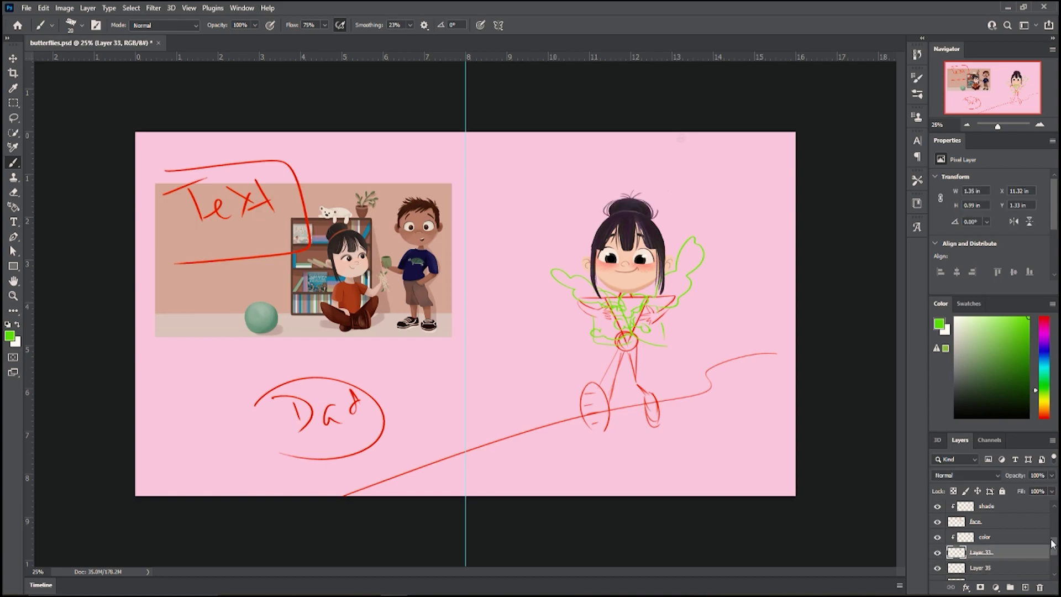
{"action": "type", "text": "bun"}
{"action": "key", "text": "Return"}
- Group the girl's character layers and name the group "cho"
{"action": "left_click_drag", "start_coordinate": [1052, 545], "coordinate": [1053, 513]}
{"action": "left_click", "coordinate": [999, 509], "text": "shift"}
{"action": "key", "text": "ctrl+g"}
{"action": "double_click", "coordinate": [974, 507]}
{"action": "type", "text": "cho"}
{"action": "key", "text": "Return"}
- Sketch a curved red horizon line across the full spread on Layer 34
{"action": "left_click", "coordinate": [989, 522]}
{"action": "left_click", "coordinate": [955, 535]}
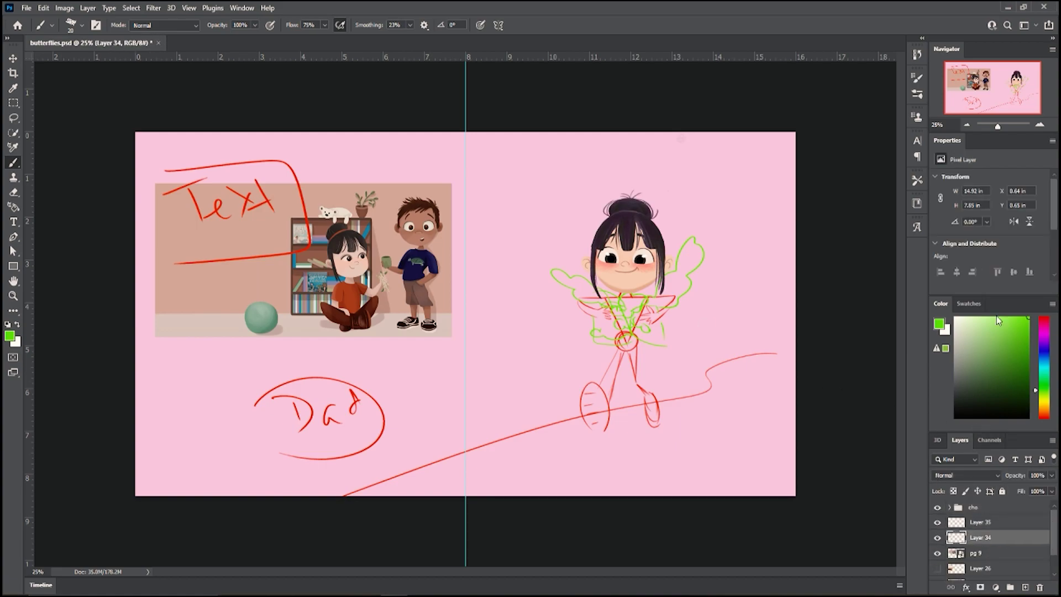
{"action": "left_click", "coordinate": [1042, 318]}
{"action": "left_click_drag", "start_coordinate": [118, 347], "coordinate": [798, 346]}
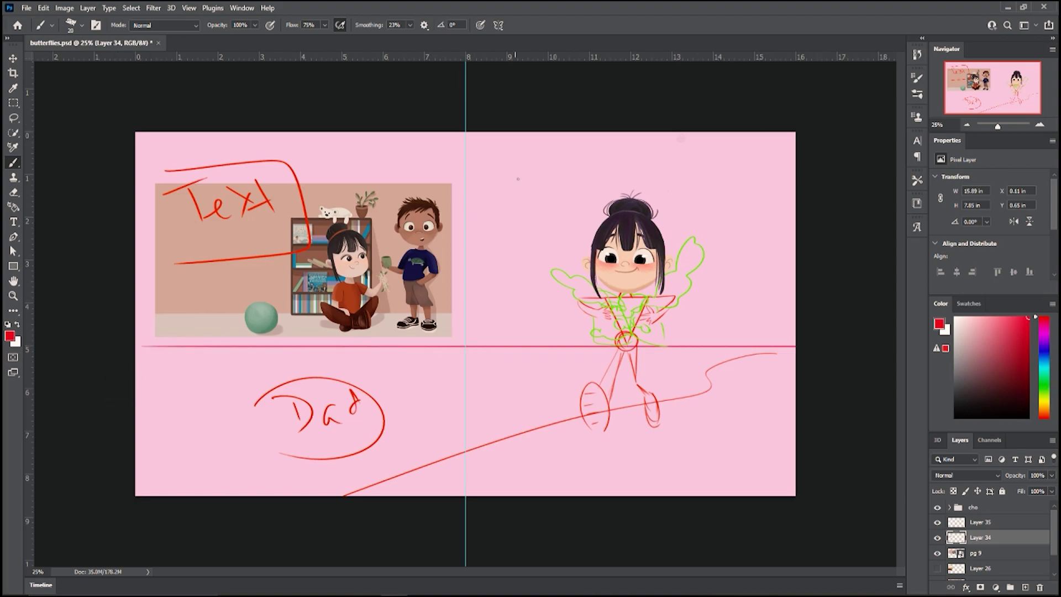
{"action": "key", "text": "ctrl+z"}
{"action": "mouse_move", "coordinate": [137, 321]}
{"action": "left_mouse_down"}
{"action": "mouse_move", "coordinate": [307, 273]}
{"action": "mouse_move", "coordinate": [534, 300]}
{"action": "mouse_move", "coordinate": [796, 309]}
{"action": "left_mouse_up"}
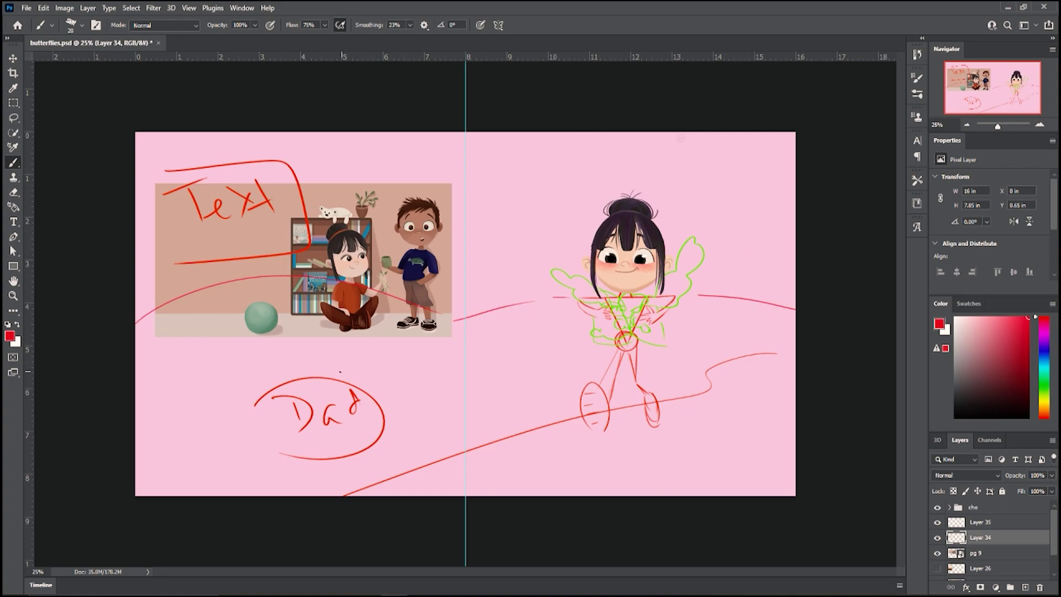
- Sketch the rough figure of Dad in red around the "Dad" placeholder
{"action": "mouse_move", "coordinate": [313, 327]}
{"action": "left_mouse_down"}
{"action": "mouse_move", "coordinate": [307, 356]}
{"action": "mouse_move", "coordinate": [331, 381]}
{"action": "mouse_move", "coordinate": [358, 348]}
{"action": "mouse_move", "coordinate": [232, 449]}
{"action": "left_mouse_up"}
{"action": "key", "text": "ctrl+z"}
{"action": "mouse_move", "coordinate": [349, 411]}
{"action": "left_mouse_down"}
{"action": "mouse_move", "coordinate": [374, 464]}
{"action": "mouse_move", "coordinate": [349, 476]}
{"action": "mouse_move", "coordinate": [242, 454]}
{"action": "left_mouse_up"}
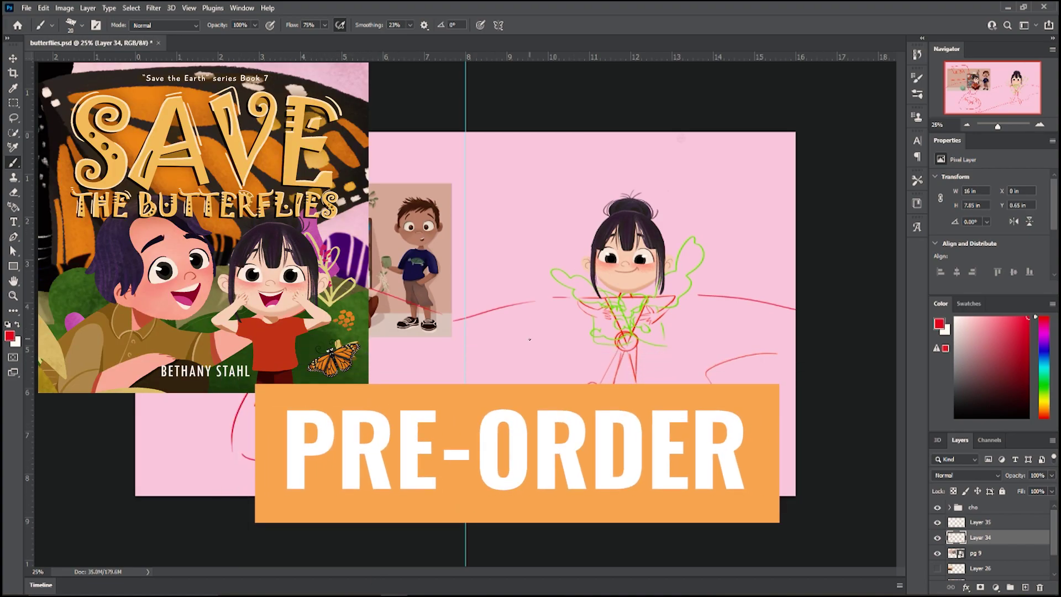
{"action": "mouse_move", "coordinate": [569, 381]}
{"action": "left_mouse_down"}
{"action": "mouse_move", "coordinate": [473, 310]}
{"action": "mouse_move", "coordinate": [376, 376]}
{"action": "left_mouse_up"}
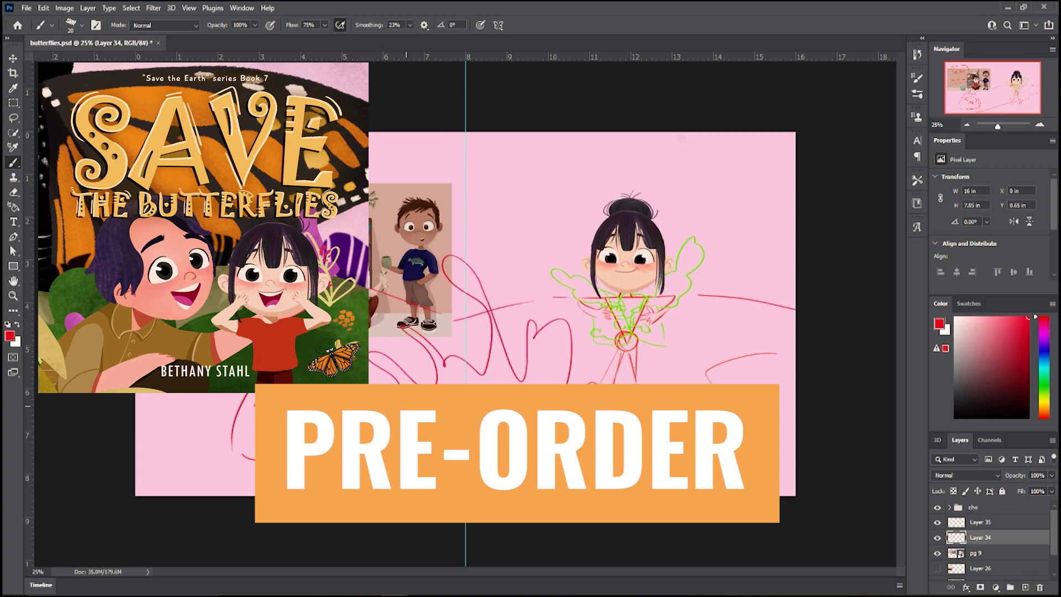
{"action": "left_click_drag", "start_coordinate": [186, 255], "coordinate": [135, 388]}
{"action": "left_click_drag", "start_coordinate": [135, 439], "coordinate": [239, 485]}
{"action": "mouse_move", "coordinate": [796, 330]}
{"action": "left_mouse_down"}
{"action": "mouse_move", "coordinate": [759, 343]}
{"action": "mouse_move", "coordinate": [568, 590]}
{"action": "left_mouse_up"}
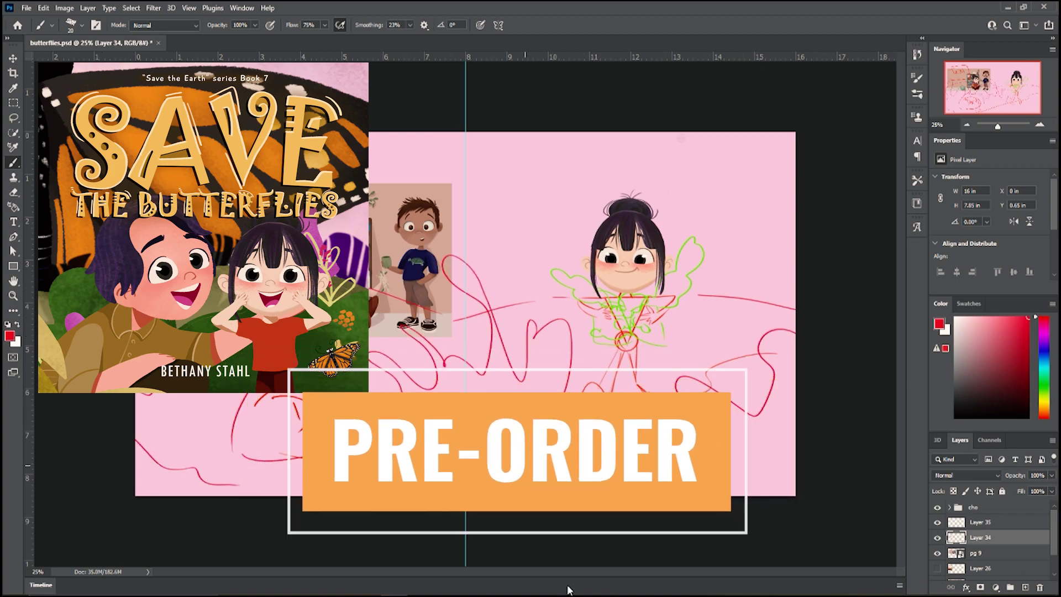
{"action": "key", "text": "ctrl+z"}
{"action": "key", "text": "ctrl+z"}
{"action": "key", "text": "ctrl+z"}
- Lasso the Dad sketch and shift it slightly down and to the left on the page
{"action": "key", "text": "l"}
{"action": "left_click_drag", "start_coordinate": [362, 257], "coordinate": [209, 397]}
{"action": "mouse_move", "coordinate": [375, 414]}
{"action": "left_mouse_down"}
{"action": "mouse_move", "coordinate": [291, 421]}
{"action": "mouse_move", "coordinate": [353, 426]}
{"action": "left_mouse_up"}
{"action": "key", "text": "ctrl+d"}
{"action": "key", "text": "b"}
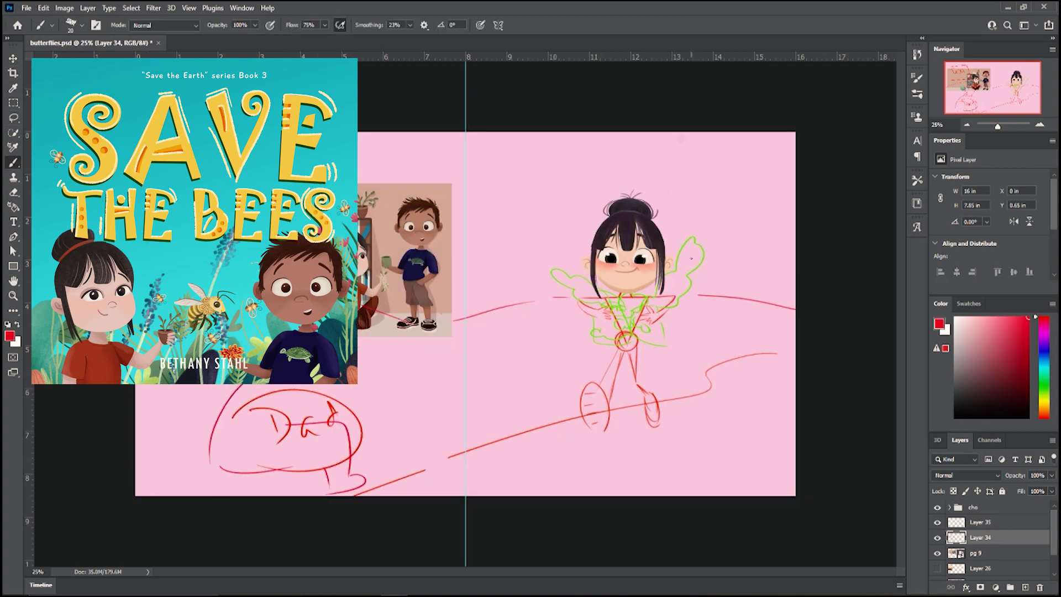
{"action": "mouse_move", "coordinate": [417, 455]}
{"action": "left_mouse_down"}
{"action": "mouse_move", "coordinate": [433, 276]}
{"action": "mouse_move", "coordinate": [387, 425]}
{"action": "mouse_move", "coordinate": [166, 437]}
{"action": "mouse_move", "coordinate": [191, 495]}
{"action": "left_mouse_up"}
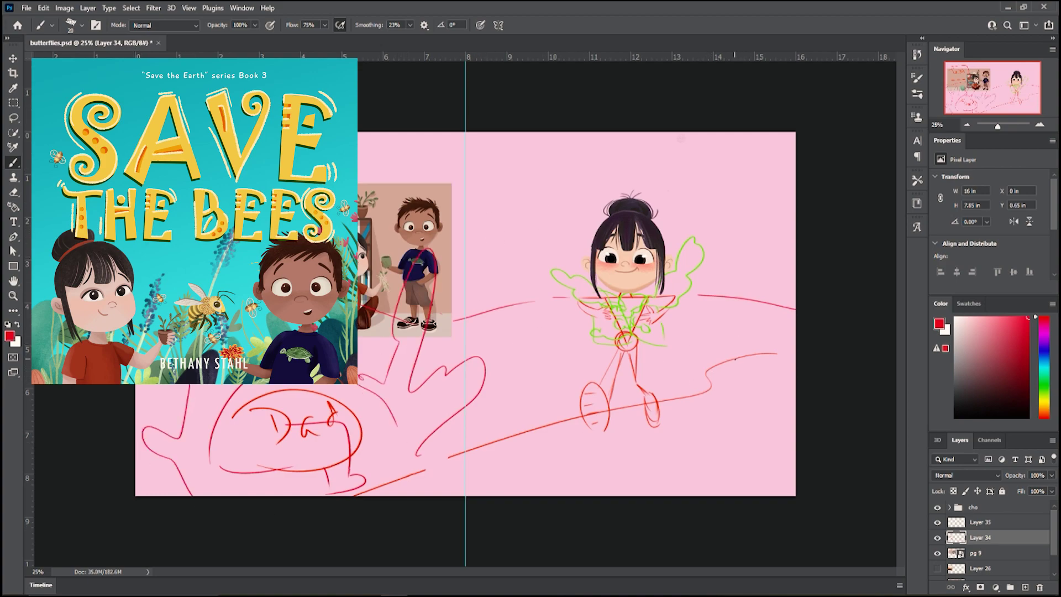
{"action": "mouse_move", "coordinate": [501, 496]}
{"action": "left_mouse_down"}
{"action": "mouse_move", "coordinate": [535, 447]}
{"action": "mouse_move", "coordinate": [614, 441]}
{"action": "mouse_move", "coordinate": [685, 362]}
{"action": "mouse_move", "coordinate": [831, 352]}
{"action": "left_mouse_up"}
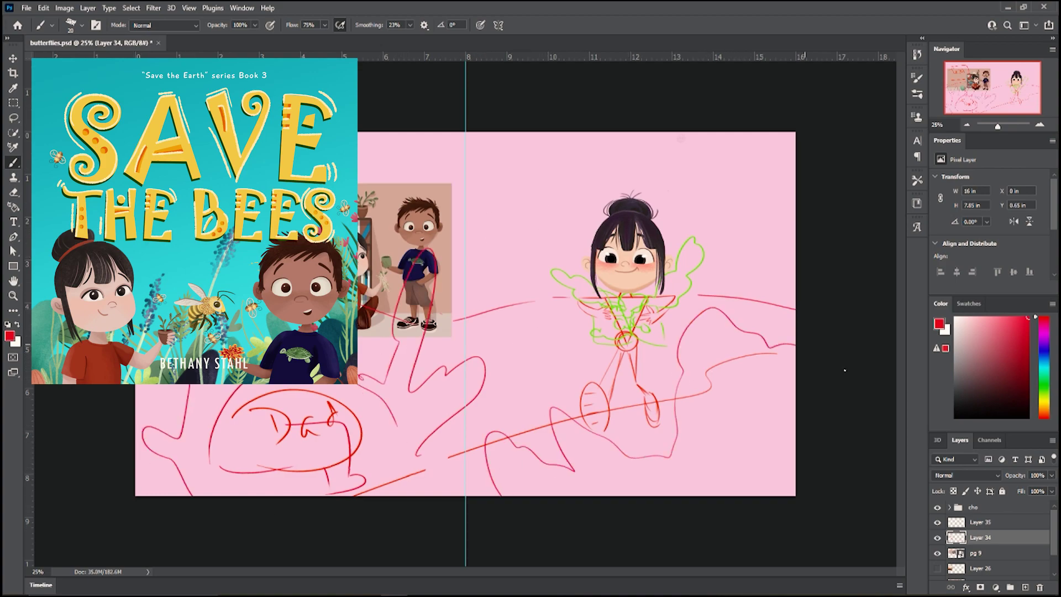
{"action": "key", "text": "ctrl+z"}
{"action": "key", "text": "ctrl+z"}
- Sample an orange-red from the artwork as the paint colour for the girl's shirt
{"action": "key", "text": "ctrl+plus"}
{"action": "key", "text": "ctrl+plus"}
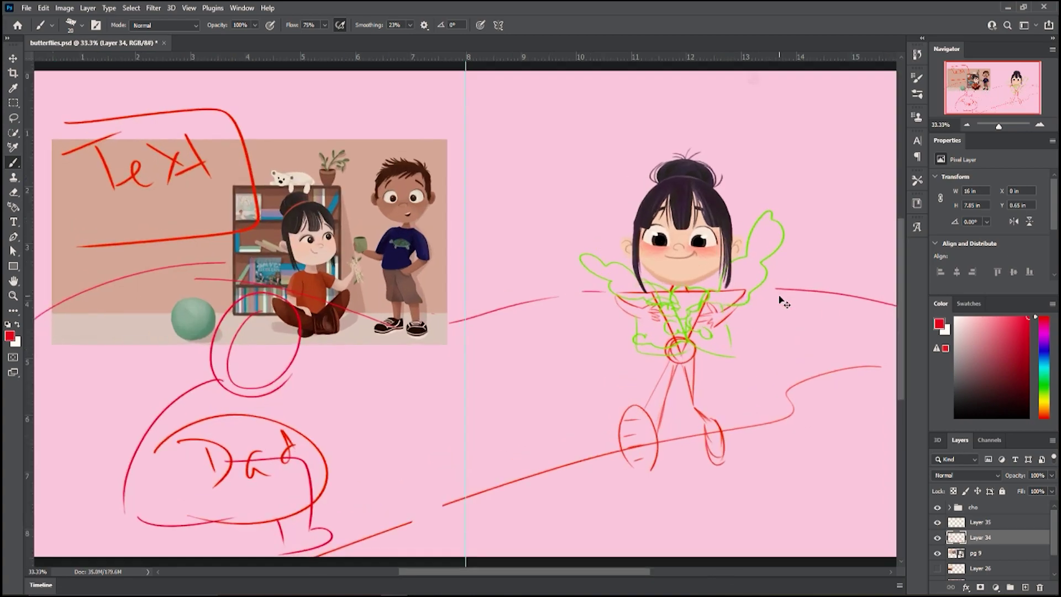
{"action": "left_click_drag", "start_coordinate": [993, 77], "coordinate": [1006, 75]}
{"action": "key", "text": "i"}
{"action": "left_click", "coordinate": [571, 241]}
{"action": "left_click", "coordinate": [73, 298]}
{"action": "left_click", "coordinate": [594, 342]}
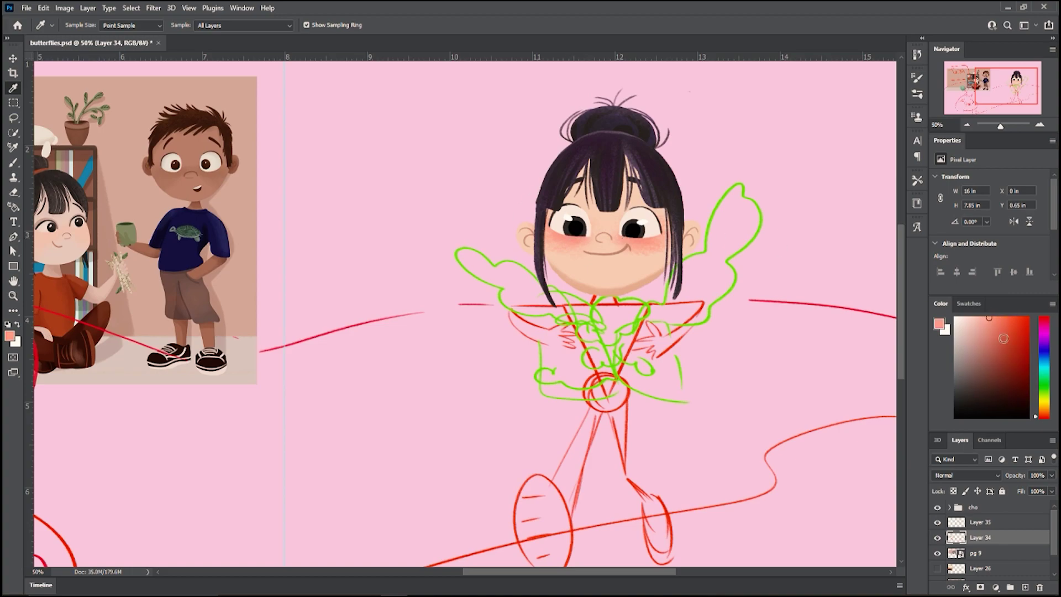
- Add a new layer above Layer 35 and name it "shirt"
{"action": "key", "text": "b"}
{"action": "left_click", "coordinate": [994, 523]}
{"action": "left_click", "coordinate": [1024, 587]}
{"action": "double_click", "coordinate": [986, 523]}
{"action": "type", "text": "shirt"}
{"action": "key", "text": "Return"}
- Outline the shirt's neckline, shoulders, sides and hem in orange-red over the torso sketch
{"action": "mouse_move", "coordinate": [587, 299]}
{"action": "left_mouse_down"}
{"action": "mouse_move", "coordinate": [619, 301]}
{"action": "mouse_move", "coordinate": [555, 327]}
{"action": "left_mouse_up"}
{"action": "key", "text": "ctrl+z"}
{"action": "mouse_move", "coordinate": [626, 303]}
{"action": "left_mouse_down"}
{"action": "mouse_move", "coordinate": [661, 303]}
{"action": "mouse_move", "coordinate": [666, 324]}
{"action": "left_mouse_up"}
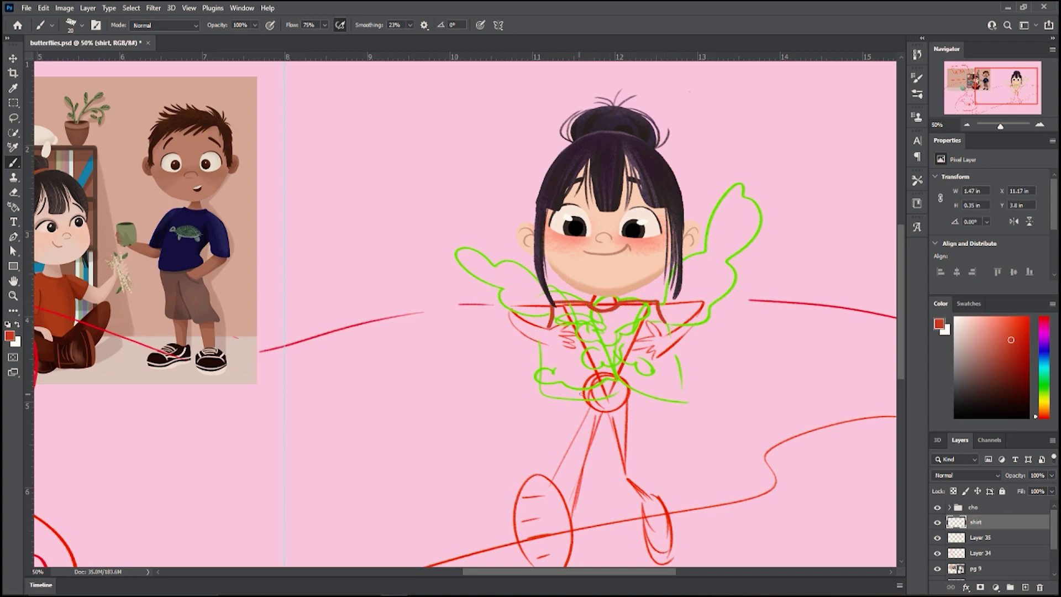
{"action": "mouse_move", "coordinate": [576, 337]}
{"action": "left_mouse_down"}
{"action": "mouse_move", "coordinate": [567, 395]}
{"action": "mouse_move", "coordinate": [647, 390]}
{"action": "left_mouse_up"}
{"action": "left_click_drag", "start_coordinate": [637, 336], "coordinate": [650, 390]}
{"action": "key", "text": "ctrl+z"}
{"action": "key", "text": "ctrl+z"}
{"action": "left_click_drag", "start_coordinate": [576, 336], "coordinate": [579, 390]}
{"action": "left_click_drag", "start_coordinate": [579, 390], "coordinate": [637, 387]}
{"action": "left_click_drag", "start_coordinate": [642, 330], "coordinate": [635, 387]}
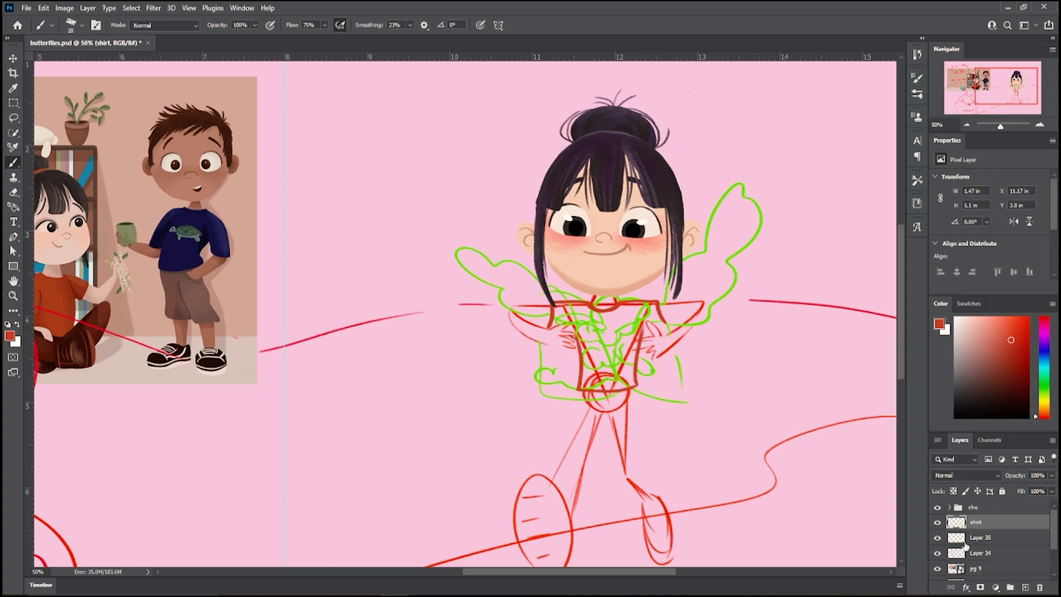
- Hide the green plant sketch, then close the sleeve outlines and fill the shirt with solid orange-red
{"action": "left_click", "coordinate": [936, 537]}
{"action": "left_click_drag", "start_coordinate": [666, 320], "coordinate": [633, 337]}
{"action": "left_click_drag", "start_coordinate": [550, 327], "coordinate": [578, 337]}
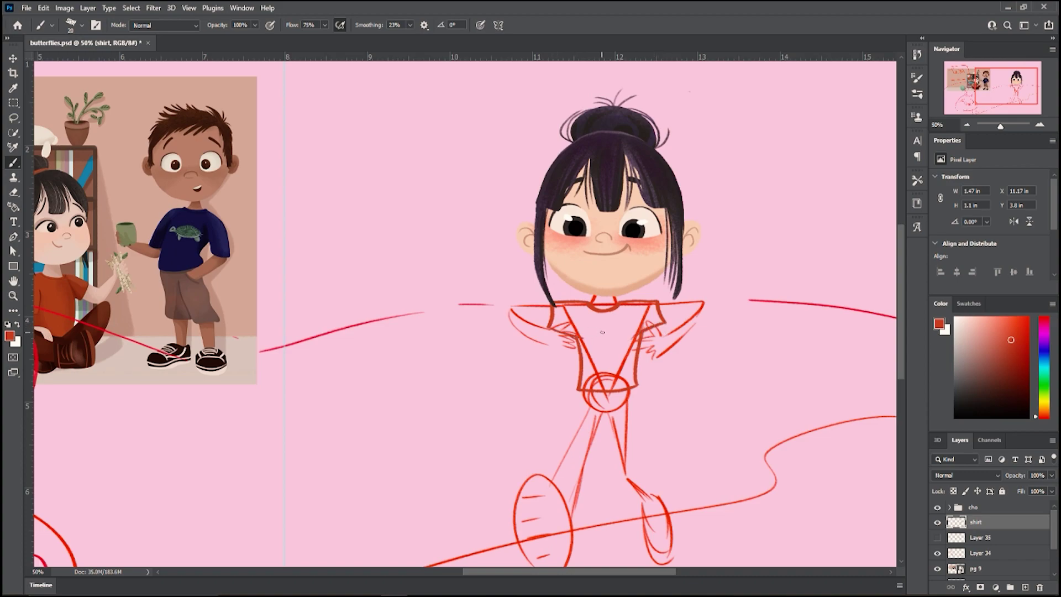
{"action": "left_click", "coordinate": [619, 337]}
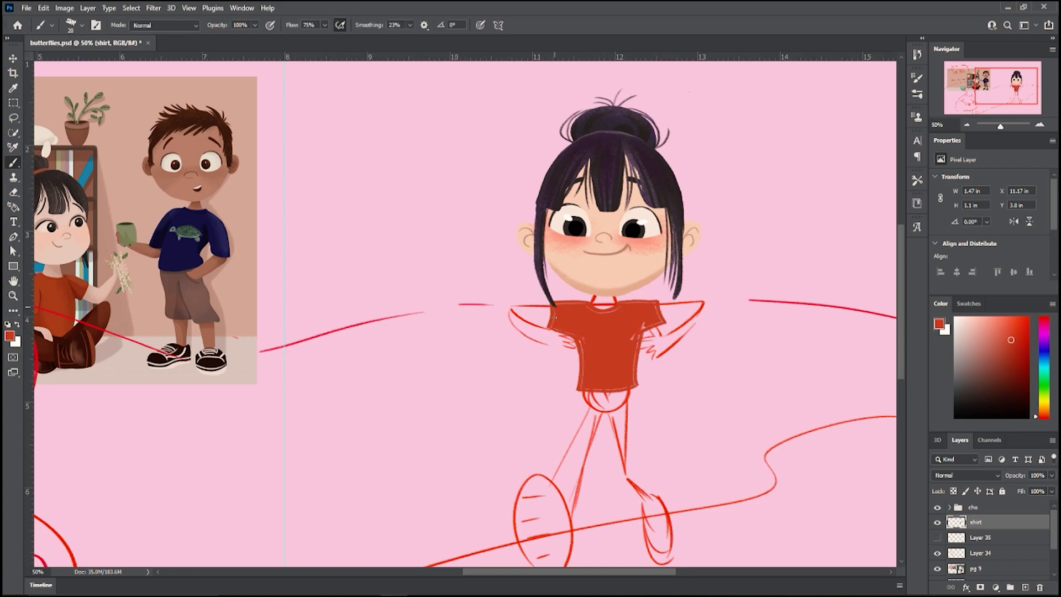
{"action": "mouse_move", "coordinate": [580, 339]}
{"action": "left_mouse_down"}
{"action": "mouse_move", "coordinate": [581, 385]}
{"action": "mouse_move", "coordinate": [624, 389]}
{"action": "mouse_move", "coordinate": [654, 304]}
{"action": "left_mouse_up"}
{"action": "left_click_drag", "start_coordinate": [554, 302], "coordinate": [656, 302]}
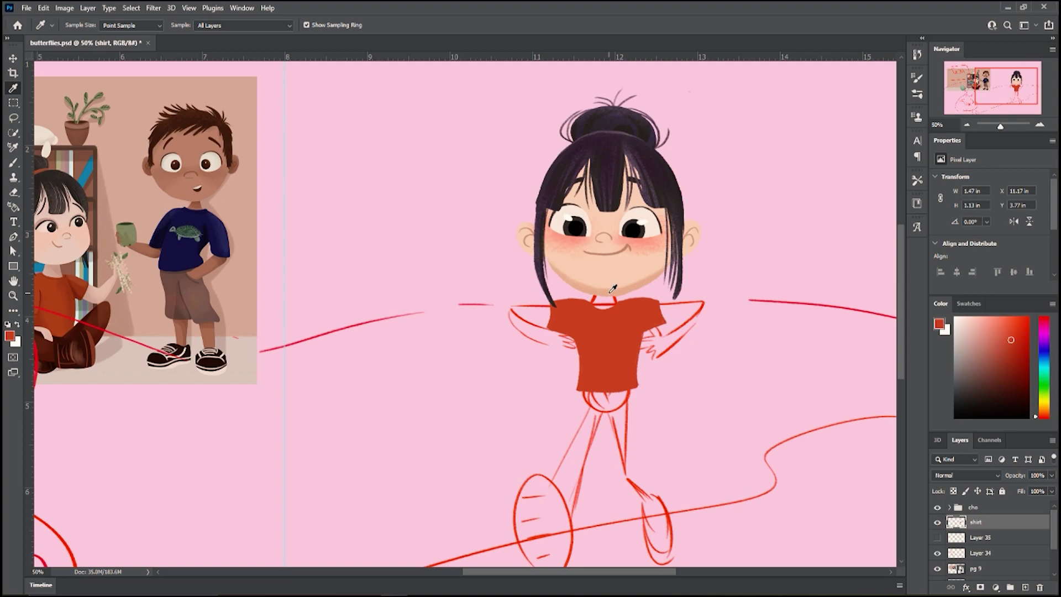
- Add a "neck" layer beneath the shirt and paint the neck with the face's skin tone
{"action": "left_click", "coordinate": [647, 252], "text": "alt"}
{"action": "left_click", "coordinate": [996, 535]}
{"action": "left_click", "coordinate": [1024, 587]}
{"action": "double_click", "coordinate": [979, 537]}
{"action": "type", "text": "neck"}
{"action": "key", "text": "Return"}
{"action": "left_click_drag", "start_coordinate": [595, 287], "coordinate": [618, 310]}
- Lock the neck layer's transparent pixels and shade the neck with a darker brown skin tone
{"action": "left_click", "coordinate": [610, 289], "text": "alt"}
{"action": "left_click", "coordinate": [953, 491]}
{"action": "left_click_drag", "start_coordinate": [594, 296], "coordinate": [625, 312]}
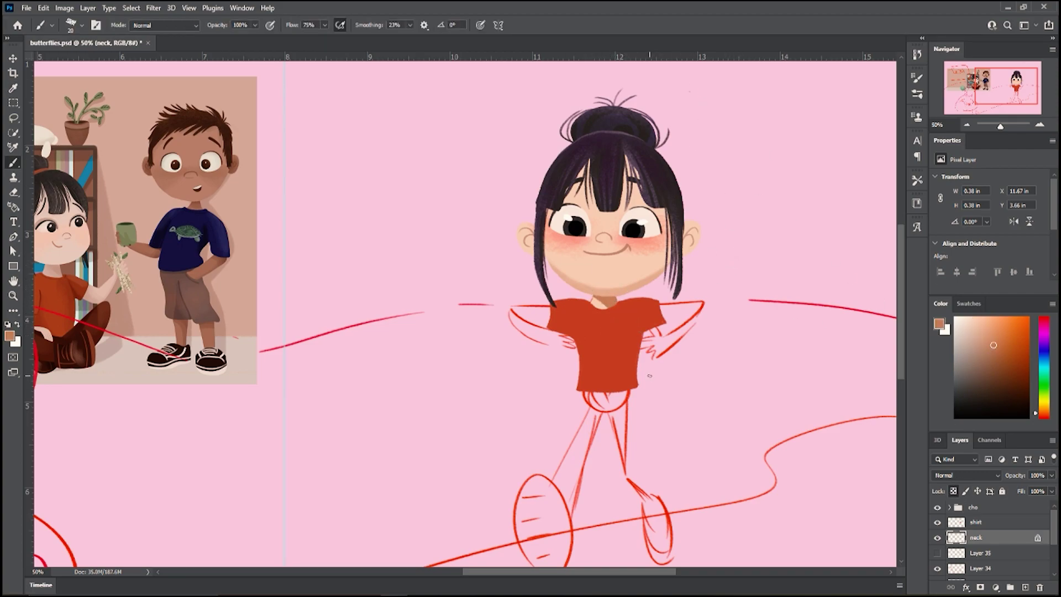
- Add an "arms" layer above the neck and paint both upper arms with the face's skin tone
{"action": "left_click", "coordinate": [1025, 586]}
{"action": "double_click", "coordinate": [979, 537]}
{"action": "type", "text": "arms"}
{"action": "key", "text": "Return"}
{"action": "left_click", "coordinate": [602, 276], "text": "alt"}
{"action": "left_click_drag", "start_coordinate": [557, 304], "coordinate": [511, 309]}
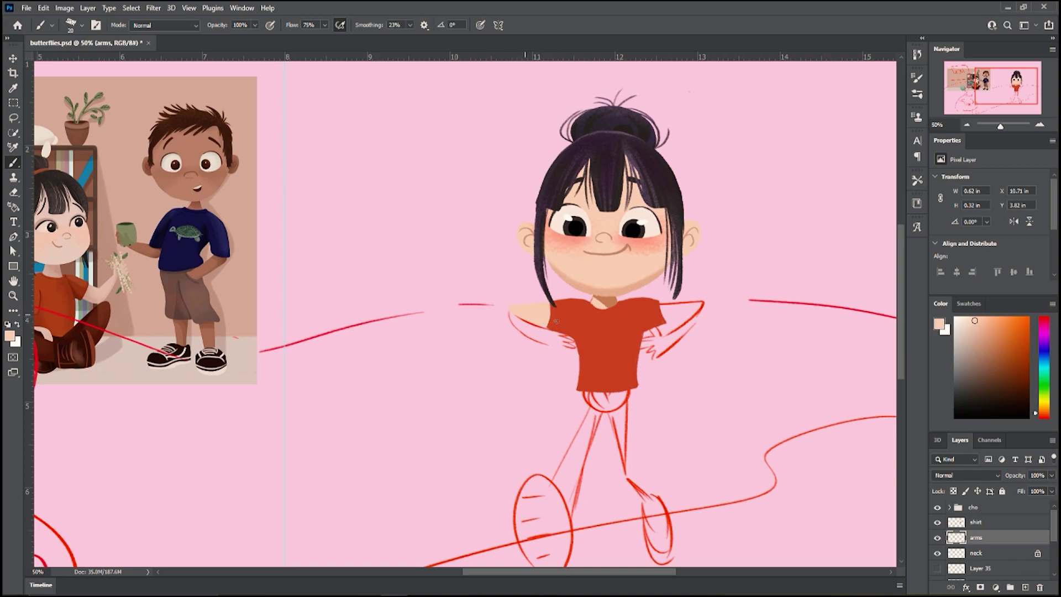
{"action": "left_click_drag", "start_coordinate": [656, 303], "coordinate": [692, 302]}
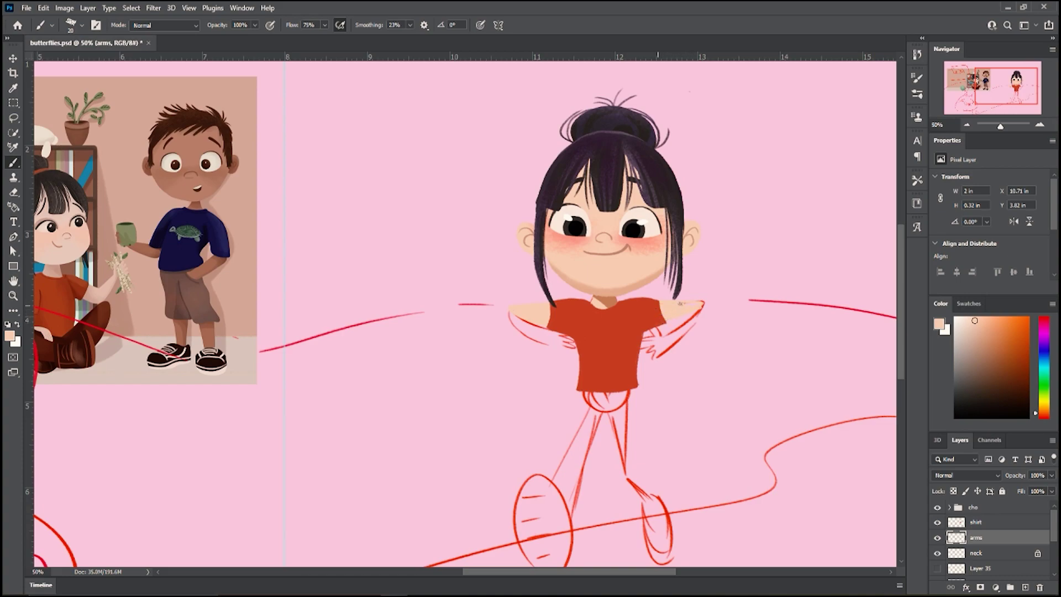
{"action": "left_click_drag", "start_coordinate": [672, 306], "coordinate": [698, 305]}
- Rename the arms layer as "back arm"
{"action": "double_click", "coordinate": [975, 536]}
{"action": "type", "text": "back arm"}
{"action": "key", "text": "Return"}
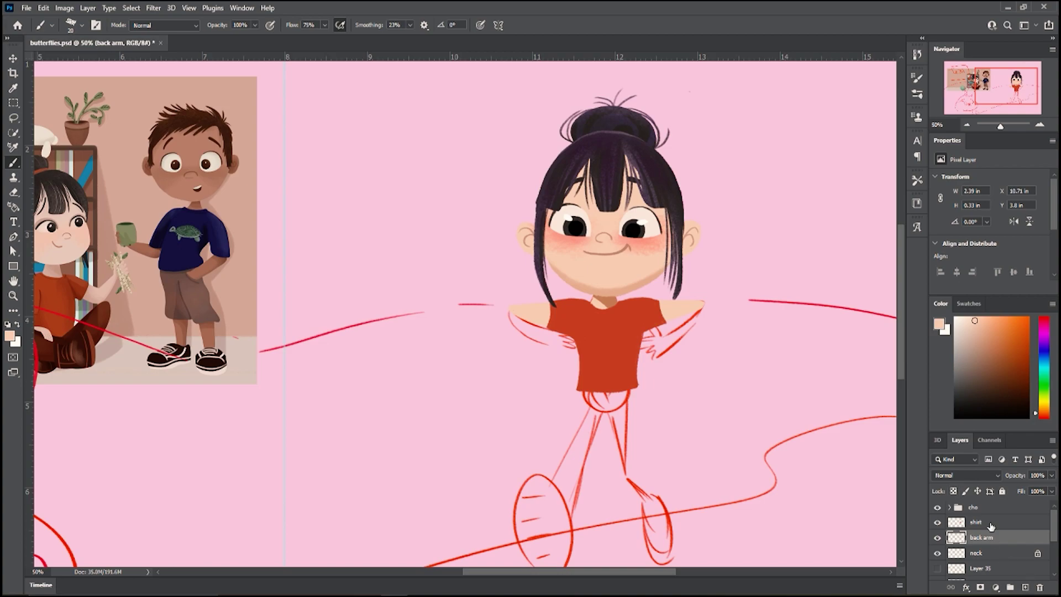
- Add a "front arm" layer above the shirt and paint both bent forearms in skin tone along the sketch
{"action": "left_click", "coordinate": [990, 526]}
{"action": "key", "text": "ctrl+shift+alt+n"}
{"action": "double_click", "coordinate": [981, 523]}
{"action": "type", "text": "front arm"}
{"action": "key", "text": "Return"}
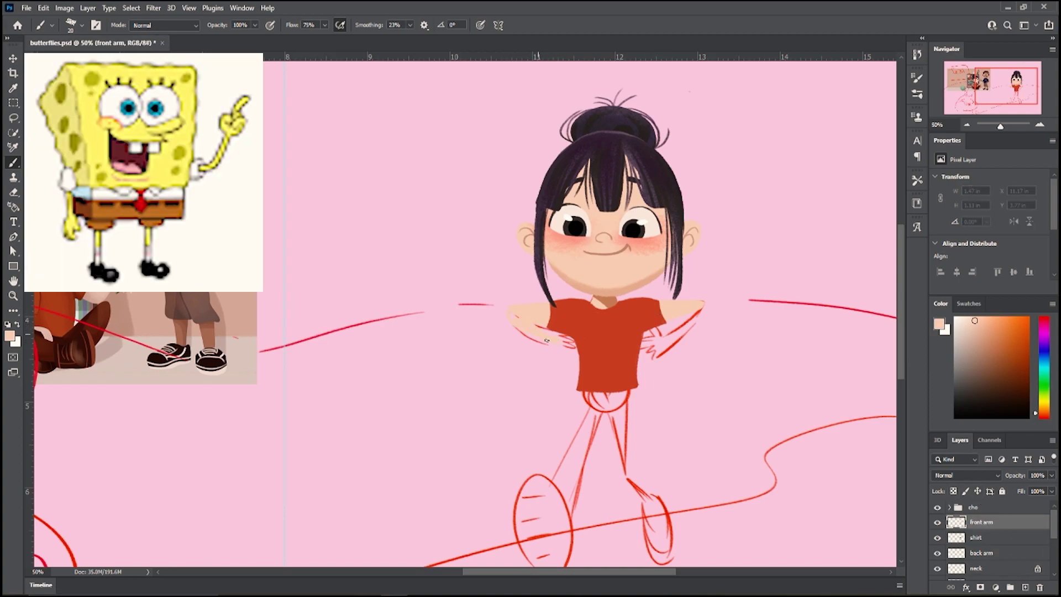
{"action": "left_click_drag", "start_coordinate": [558, 341], "coordinate": [539, 333]}
{"action": "left_click_drag", "start_coordinate": [703, 305], "coordinate": [658, 348]}
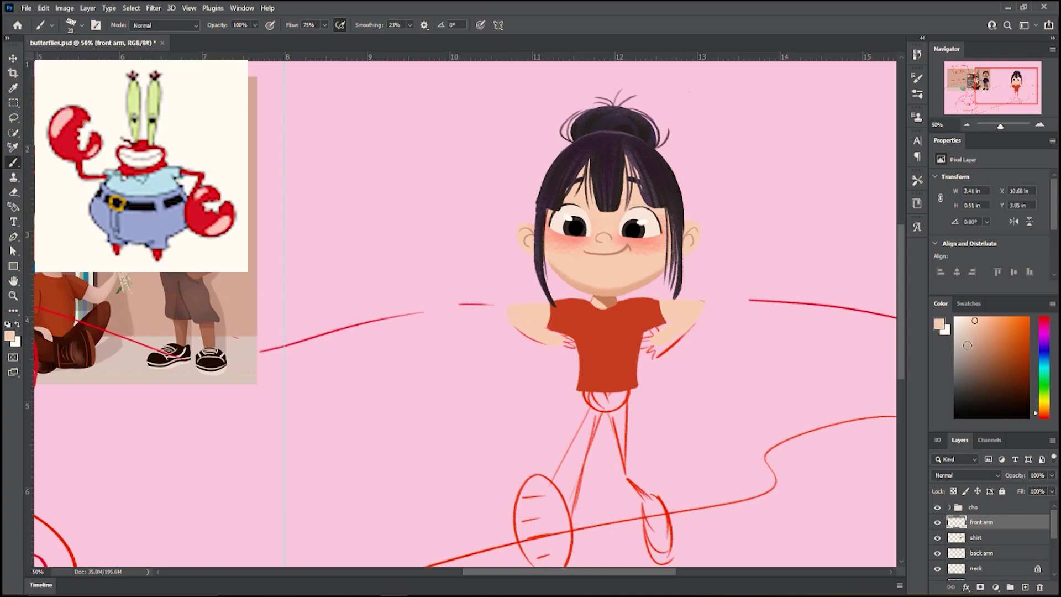
- Shade the upper arms on the back arm layer with darker brown, keeping its transparent pixels locked
{"action": "left_click", "coordinate": [993, 344]}
{"action": "left_click", "coordinate": [981, 552]}
{"action": "left_click_drag", "start_coordinate": [511, 306], "coordinate": [544, 327]}
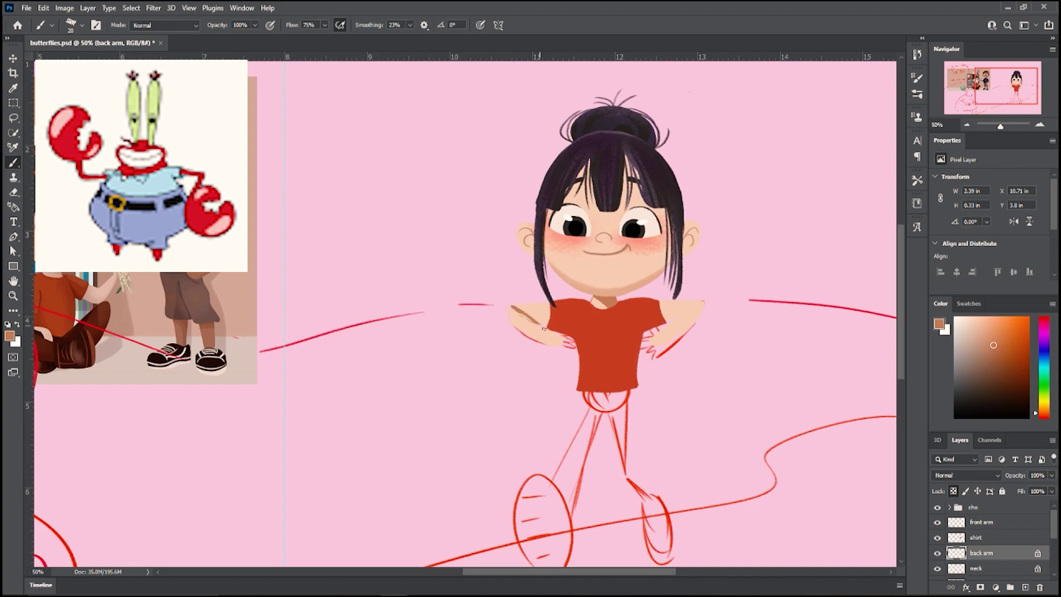
{"action": "left_click_drag", "start_coordinate": [703, 302], "coordinate": [667, 323]}
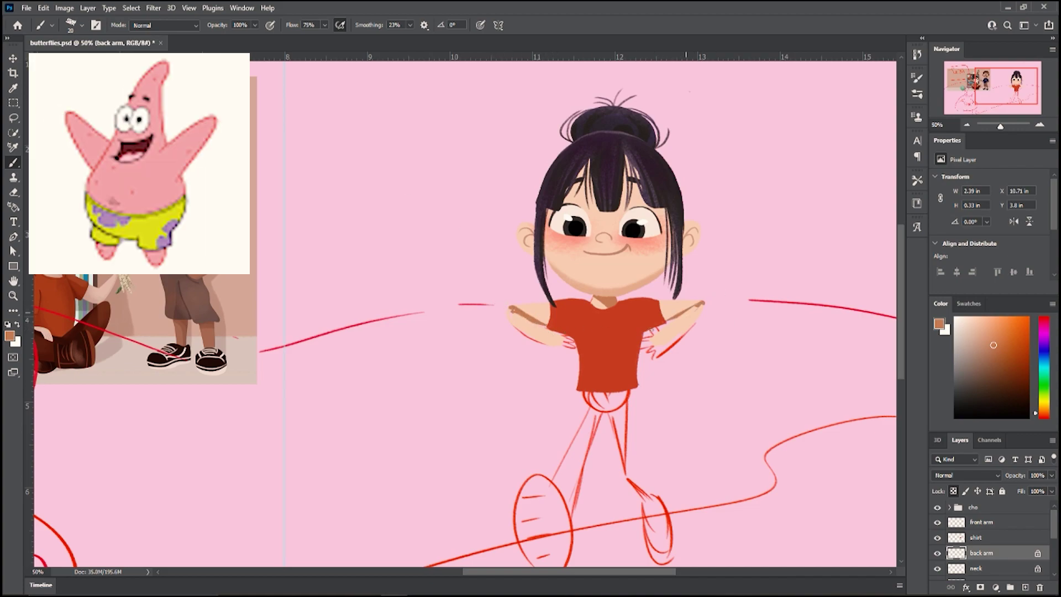
- Paint both hands with their fingers in light skin tone on the front arm layer
{"action": "left_click", "coordinate": [981, 521]}
{"action": "left_click", "coordinate": [974, 320]}
{"action": "key", "text": "ctrl+plus"}
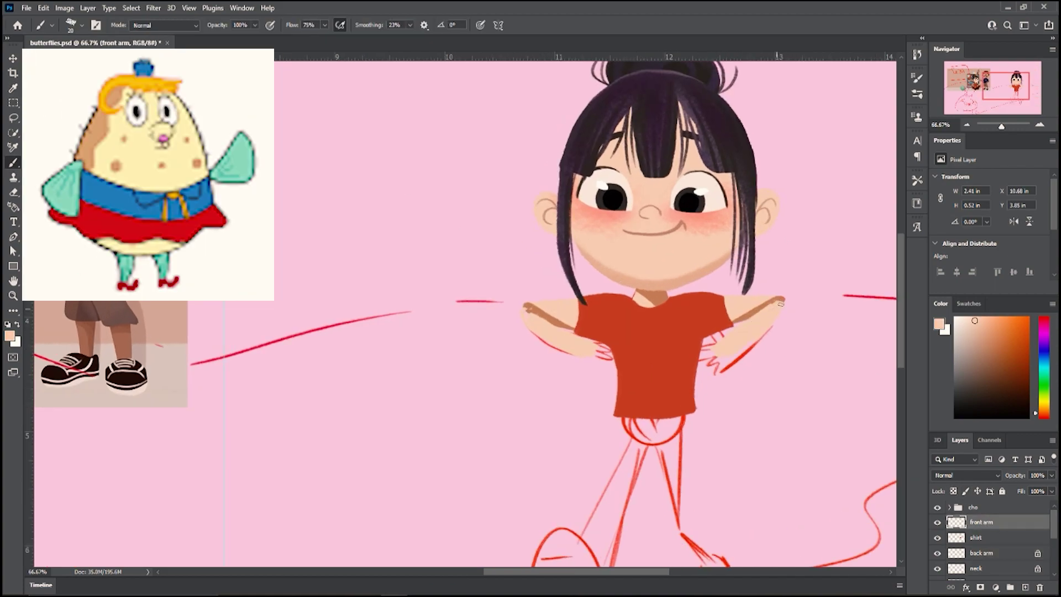
{"action": "mouse_move", "coordinate": [529, 309]}
{"action": "left_mouse_down"}
{"action": "mouse_move", "coordinate": [616, 356]}
{"action": "mouse_move", "coordinate": [585, 348]}
{"action": "left_mouse_up"}
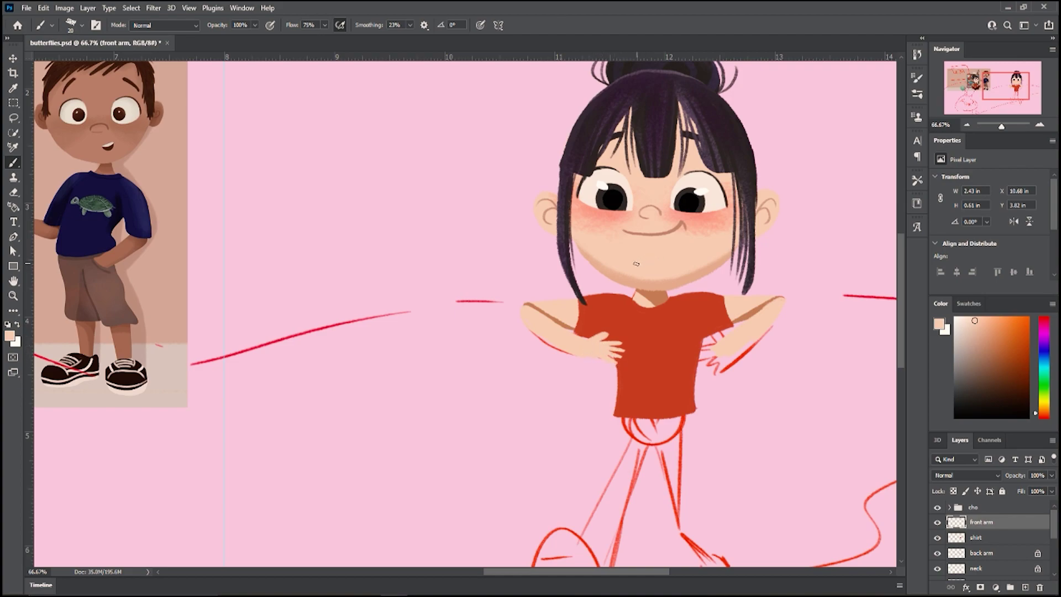
{"action": "mouse_move", "coordinate": [713, 332]}
{"action": "left_mouse_down"}
{"action": "mouse_move", "coordinate": [689, 352]}
{"action": "mouse_move", "coordinate": [697, 366]}
{"action": "mouse_move", "coordinate": [713, 364]}
{"action": "left_mouse_up"}
- Add a layer between the shirt and the front arm and name it "plant basket"
{"action": "key", "text": "ctrl+minus"}
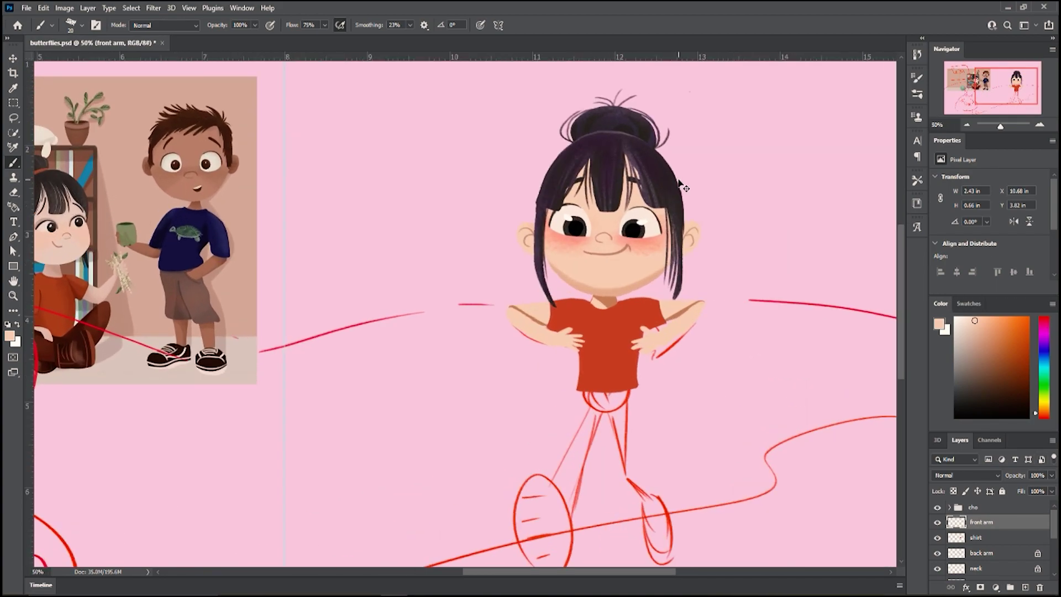
{"action": "key", "text": "i"}
{"action": "left_click", "coordinate": [622, 285]}
{"action": "key", "text": "b"}
{"action": "left_click", "coordinate": [995, 537]}
{"action": "left_click", "coordinate": [1024, 587]}
{"action": "double_click", "coordinate": [988, 537]}
{"action": "type", "text": "plant basket"}
{"action": "key", "text": "Return"}
- Outline a basket behind the hand on the picture's left side and fill it with dark brown
{"action": "mouse_move", "coordinate": [537, 320]}
{"action": "left_mouse_down"}
{"action": "mouse_move", "coordinate": [589, 325]}
{"action": "mouse_move", "coordinate": [584, 364]}
{"action": "left_mouse_up"}
{"action": "mouse_move", "coordinate": [543, 343]}
{"action": "left_mouse_down"}
{"action": "mouse_move", "coordinate": [583, 364]}
{"action": "mouse_move", "coordinate": [562, 364]}
{"action": "mouse_move", "coordinate": [580, 364]}
{"action": "left_mouse_up"}
{"action": "left_click_drag", "start_coordinate": [540, 321], "coordinate": [543, 326]}
{"action": "key", "text": "g"}
{"action": "left_click", "coordinate": [583, 346]}
{"action": "key", "text": "b"}
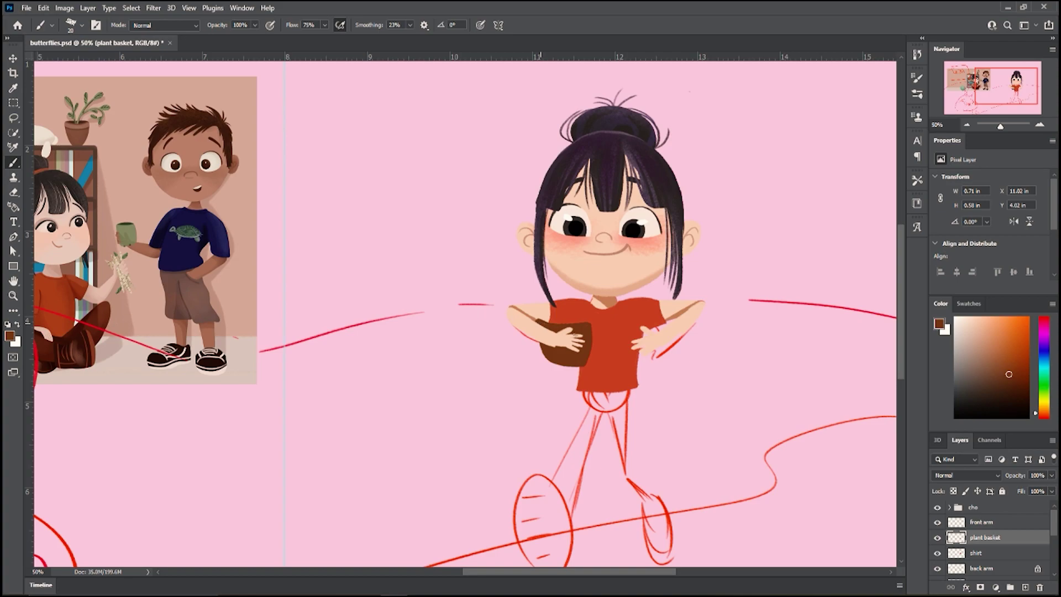
- Paint a second, tilted dark brown basket behind the girl's other hand
{"action": "mouse_move", "coordinate": [647, 314]}
{"action": "left_mouse_down"}
{"action": "mouse_move", "coordinate": [617, 326]}
{"action": "mouse_move", "coordinate": [644, 363]}
{"action": "left_mouse_up"}
{"action": "mouse_move", "coordinate": [620, 332]}
{"action": "left_mouse_down"}
{"action": "mouse_move", "coordinate": [625, 349]}
{"action": "mouse_move", "coordinate": [654, 365]}
{"action": "mouse_move", "coordinate": [652, 348]}
{"action": "mouse_move", "coordinate": [637, 357]}
{"action": "mouse_move", "coordinate": [644, 334]}
{"action": "mouse_move", "coordinate": [622, 344]}
{"action": "mouse_move", "coordinate": [641, 320]}
{"action": "mouse_move", "coordinate": [635, 335]}
{"action": "mouse_move", "coordinate": [651, 323]}
{"action": "left_mouse_up"}
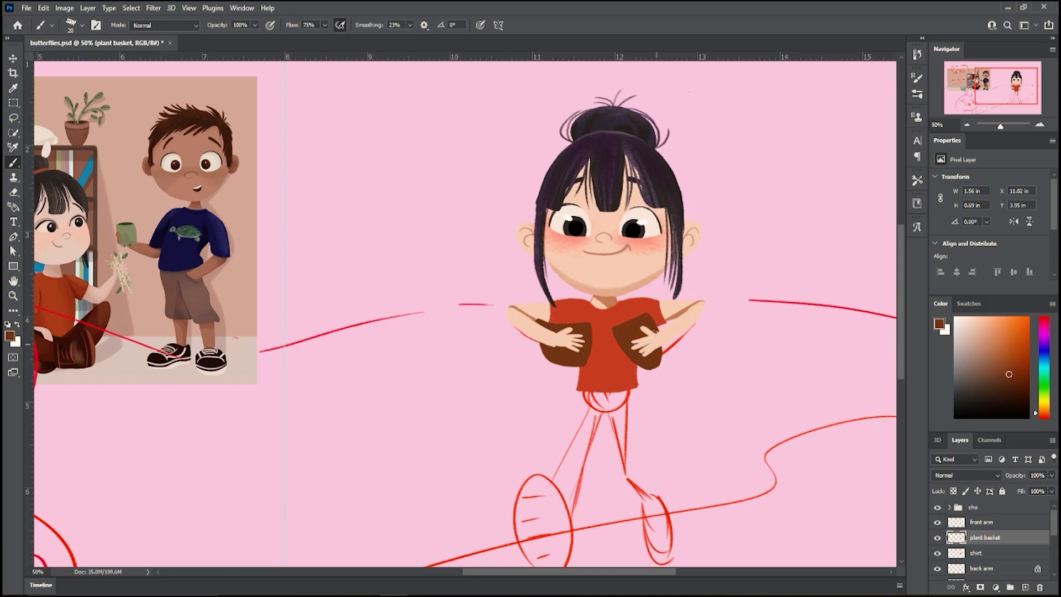
{"action": "key", "text": "ctrl+1"}
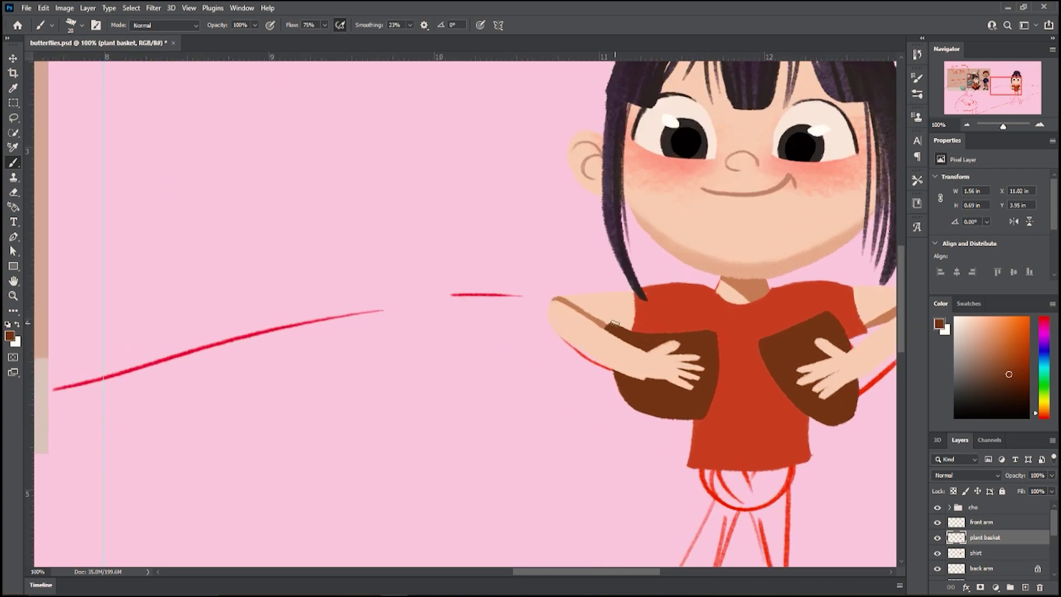
- Touch up the top edge of the basket on the picture's left side and erase the hand over it from the front arm layer
{"action": "left_click_drag", "start_coordinate": [613, 324], "coordinate": [713, 330]}
{"action": "left_click_drag", "start_coordinate": [1008, 83], "coordinate": [1012, 84]}
{"action": "left_click", "coordinate": [967, 522]}
{"action": "key", "text": "e"}
{"action": "mouse_move", "coordinate": [555, 403]}
{"action": "left_mouse_down"}
{"action": "mouse_move", "coordinate": [568, 356]}
{"action": "mouse_move", "coordinate": [579, 454]}
{"action": "left_mouse_up"}
{"action": "left_click_drag", "start_coordinate": [555, 377], "coordinate": [535, 453]}
- Reshape the forearm on the picture's left side and repaint its hand with smaller fingers in the sampled light skin tone
{"action": "key", "text": "b"}
{"action": "left_click_drag", "start_coordinate": [447, 329], "coordinate": [473, 342]}
{"action": "key", "text": "ctrl+z"}
{"action": "key", "text": "i"}
{"action": "left_click", "coordinate": [520, 349]}
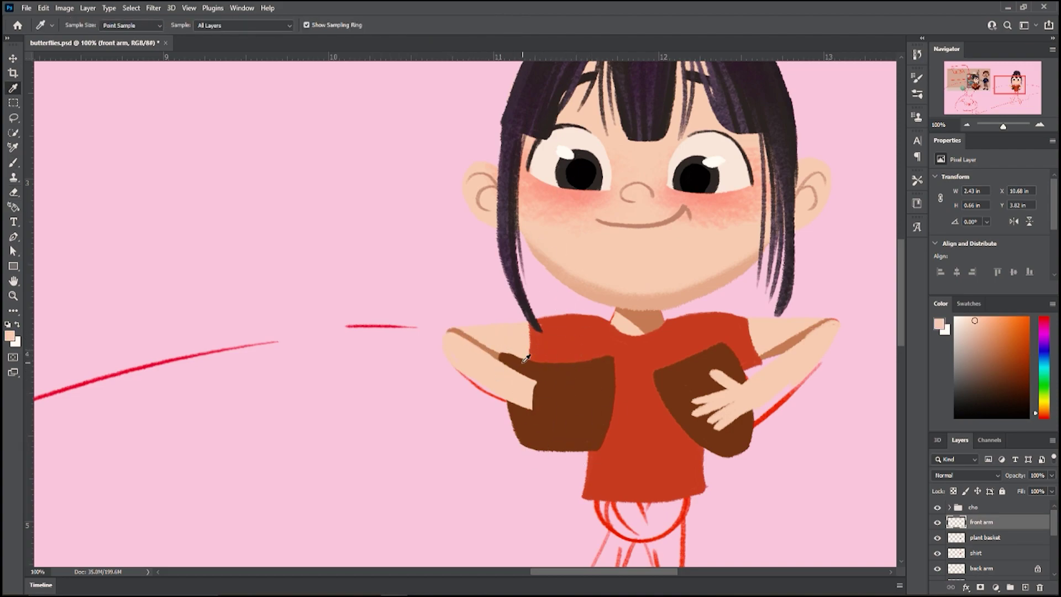
{"action": "left_click_drag", "start_coordinate": [472, 343], "coordinate": [537, 382]}
{"action": "key", "text": "e"}
{"action": "left_click_drag", "start_coordinate": [454, 366], "coordinate": [531, 407]}
{"action": "key", "text": "b"}
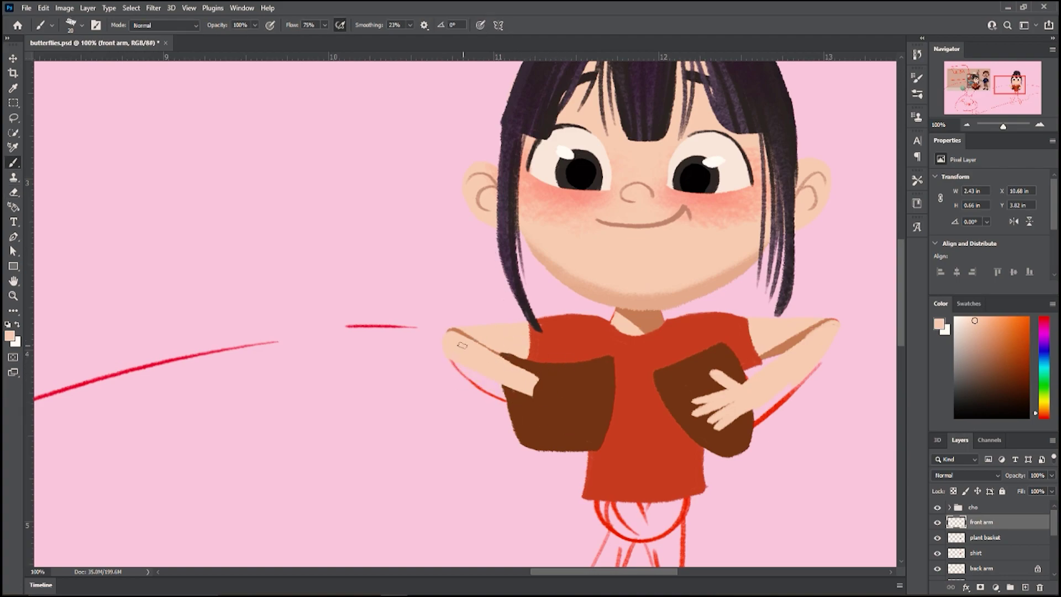
{"action": "mouse_move", "coordinate": [453, 359]}
{"action": "left_mouse_down"}
{"action": "mouse_move", "coordinate": [539, 394]}
{"action": "mouse_move", "coordinate": [537, 377]}
{"action": "mouse_move", "coordinate": [561, 375]}
{"action": "mouse_move", "coordinate": [531, 376]}
{"action": "mouse_move", "coordinate": [573, 393]}
{"action": "left_mouse_up"}
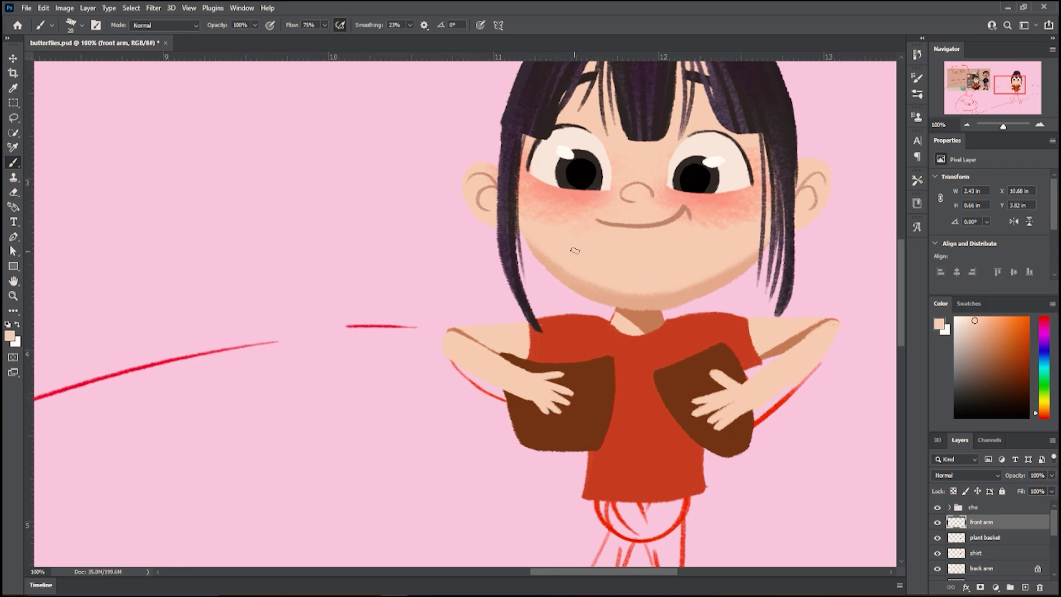
- Erase the hand on the tilted basket and repaint it with shorter fingers in the same skin tone
{"action": "key", "text": "e"}
{"action": "mouse_move", "coordinate": [716, 395]}
{"action": "left_mouse_down"}
{"action": "mouse_move", "coordinate": [687, 407]}
{"action": "mouse_move", "coordinate": [709, 355]}
{"action": "mouse_move", "coordinate": [737, 335]}
{"action": "left_mouse_up"}
{"action": "key", "text": "b"}
{"action": "mouse_move", "coordinate": [749, 381]}
{"action": "left_mouse_down"}
{"action": "mouse_move", "coordinate": [721, 378]}
{"action": "mouse_move", "coordinate": [745, 389]}
{"action": "mouse_move", "coordinate": [710, 401]}
{"action": "mouse_move", "coordinate": [715, 408]}
{"action": "mouse_move", "coordinate": [752, 397]}
{"action": "mouse_move", "coordinate": [723, 417]}
{"action": "mouse_move", "coordinate": [738, 418]}
{"action": "left_mouse_up"}
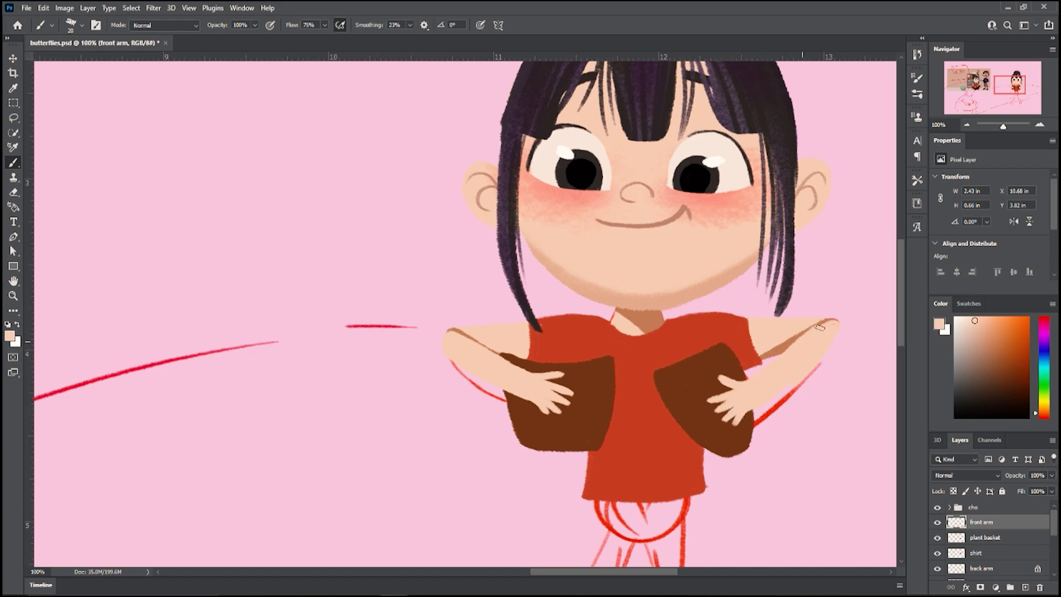
{"action": "left_click_drag", "start_coordinate": [836, 326], "coordinate": [820, 325]}
{"action": "key", "text": "ctrl+minus"}
{"action": "key", "text": "ctrl+minus"}
{"action": "key", "text": "ctrl+minus"}
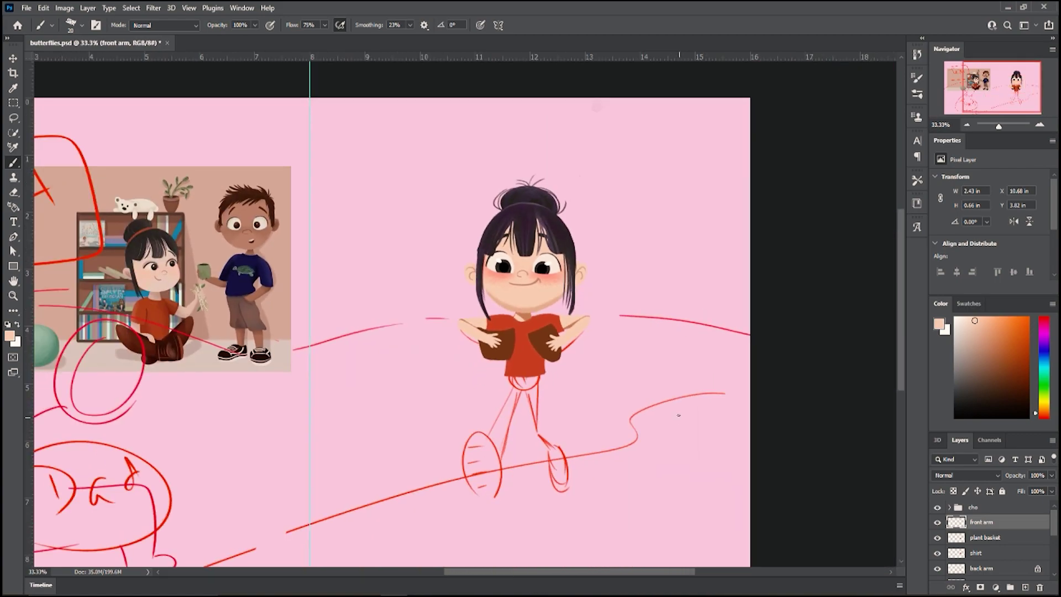
- Pick a very dark red paint colour and add a layer named "pants" between the shirt and back arm layers
{"action": "key", "text": "i"}
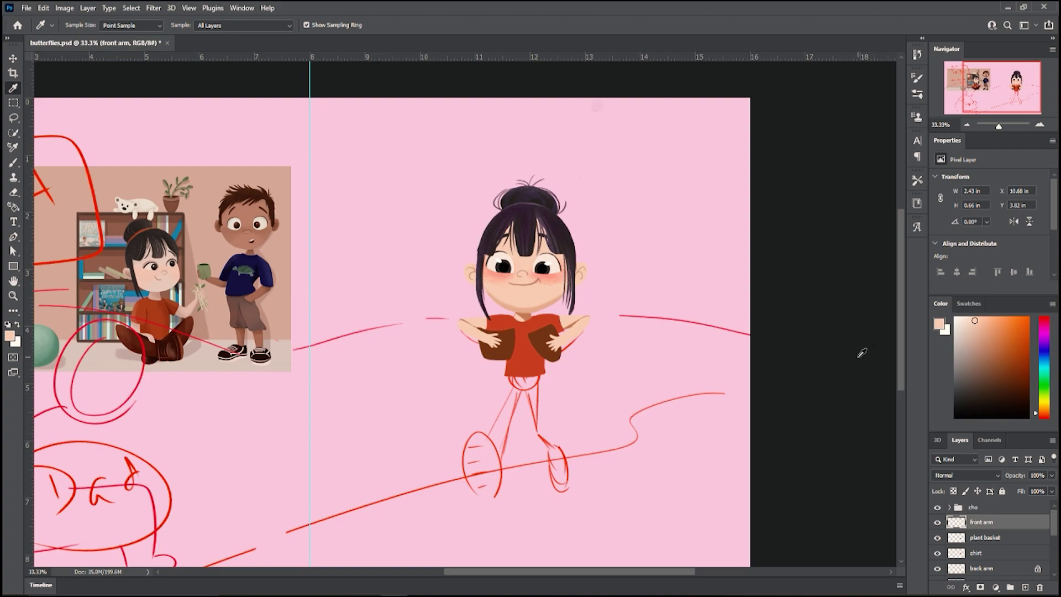
{"action": "left_click", "coordinate": [527, 353]}
{"action": "key", "text": "b"}
{"action": "scroll", "coordinate": [1047, 536], "scroll_direction": "down", "scroll_amount": 2}
{"action": "left_click", "coordinate": [994, 532]}
{"action": "left_click", "coordinate": [1025, 587]}
{"action": "double_click", "coordinate": [986, 528]}
{"action": "type", "text": "pants"}
{"action": "key", "text": "Return"}
- Outline both trouser legs in dark red over the sketch, from the shirt hem down to the ankles
{"action": "scroll", "coordinate": [493, 284], "scroll_direction": "up", "scroll_amount": 2}
{"action": "left_click_drag", "start_coordinate": [545, 257], "coordinate": [513, 345]}
{"action": "mouse_move", "coordinate": [564, 275]}
{"action": "left_mouse_down"}
{"action": "mouse_move", "coordinate": [538, 370]}
{"action": "mouse_move", "coordinate": [512, 338]}
{"action": "mouse_move", "coordinate": [507, 359]}
{"action": "mouse_move", "coordinate": [523, 401]}
{"action": "left_mouse_up"}
{"action": "key", "text": "ctrl+z"}
{"action": "mouse_move", "coordinate": [539, 357]}
{"action": "left_mouse_down"}
{"action": "mouse_move", "coordinate": [529, 398]}
{"action": "mouse_move", "coordinate": [518, 393]}
{"action": "left_mouse_up"}
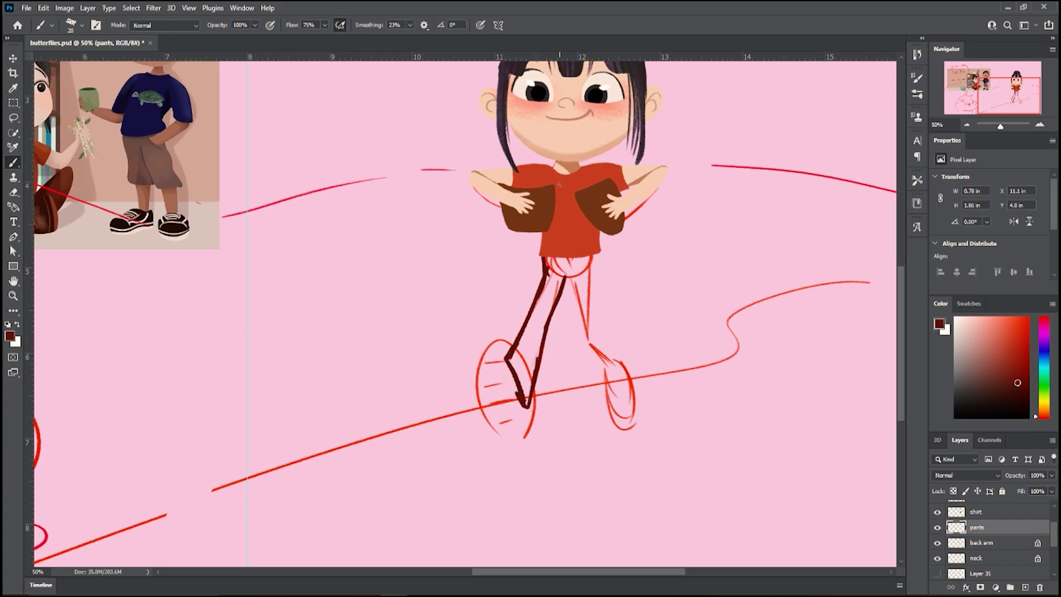
{"action": "mouse_move", "coordinate": [595, 256]}
{"action": "left_mouse_down"}
{"action": "mouse_move", "coordinate": [576, 298]}
{"action": "mouse_move", "coordinate": [588, 347]}
{"action": "mouse_move", "coordinate": [604, 365]}
{"action": "mouse_move", "coordinate": [620, 364]}
{"action": "left_mouse_up"}
{"action": "mouse_move", "coordinate": [594, 264]}
{"action": "left_mouse_down"}
{"action": "mouse_move", "coordinate": [593, 325]}
{"action": "mouse_move", "coordinate": [620, 365]}
{"action": "left_mouse_up"}
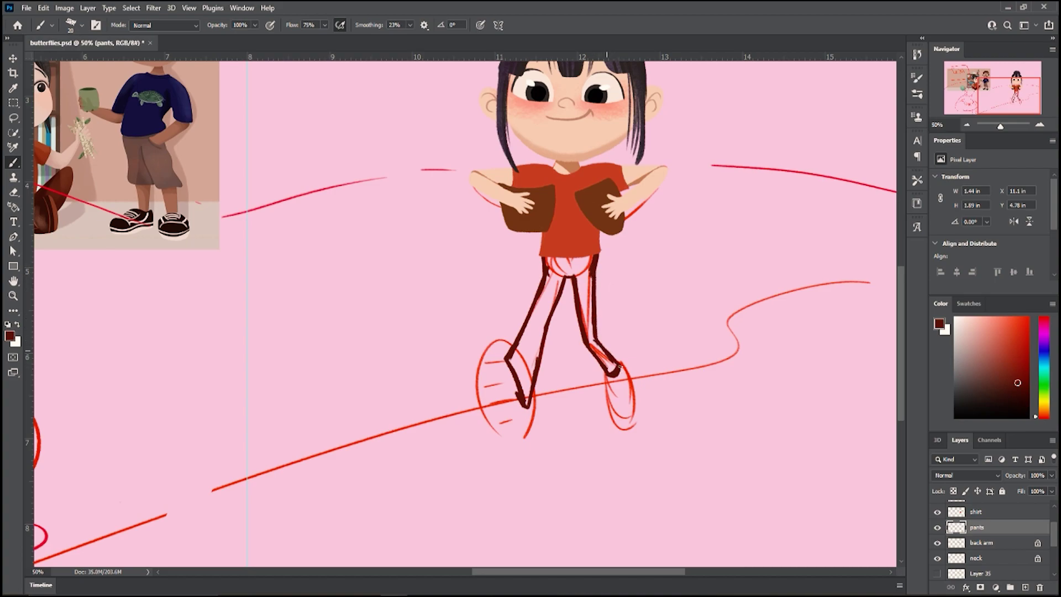
- Fill the outlined trousers with the dark red and paint over the gaps left in both legs
{"action": "key", "text": "g"}
{"action": "left_click", "coordinate": [578, 270]}
{"action": "key", "text": "b"}
{"action": "mouse_move", "coordinate": [526, 340]}
{"action": "left_mouse_down"}
{"action": "mouse_move", "coordinate": [540, 292]}
{"action": "mouse_move", "coordinate": [511, 360]}
{"action": "mouse_move", "coordinate": [526, 405]}
{"action": "mouse_move", "coordinate": [554, 299]}
{"action": "left_mouse_up"}
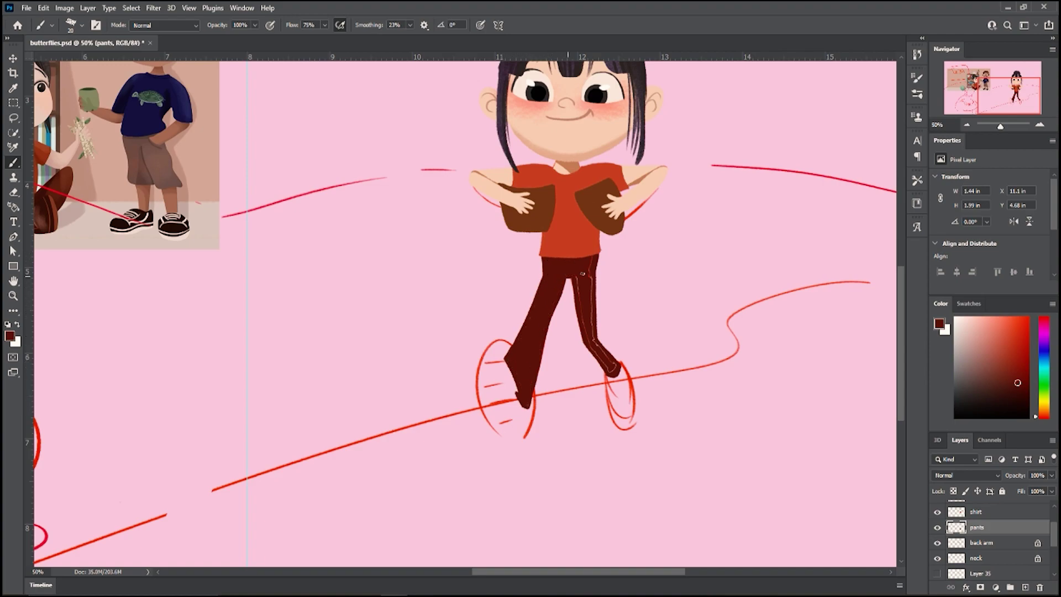
{"action": "left_click_drag", "start_coordinate": [588, 346], "coordinate": [613, 367]}
{"action": "mouse_move", "coordinate": [592, 261]}
{"action": "left_mouse_down"}
{"action": "mouse_move", "coordinate": [588, 313]}
{"action": "mouse_move", "coordinate": [570, 278]}
{"action": "mouse_move", "coordinate": [583, 319]}
{"action": "left_mouse_up"}
- Smooth the edges of both trouser legs with dark red strokes
{"action": "key", "text": "ctrl+plus"}
{"action": "key", "text": "ctrl+plus"}
{"action": "key", "text": "ctrl+minus"}
{"action": "key", "text": "ctrl+minus"}
{"action": "left_click_drag", "start_coordinate": [566, 281], "coordinate": [550, 321]}
{"action": "left_click_drag", "start_coordinate": [594, 268], "coordinate": [597, 333]}
{"action": "left_click_drag", "start_coordinate": [594, 292], "coordinate": [617, 363]}
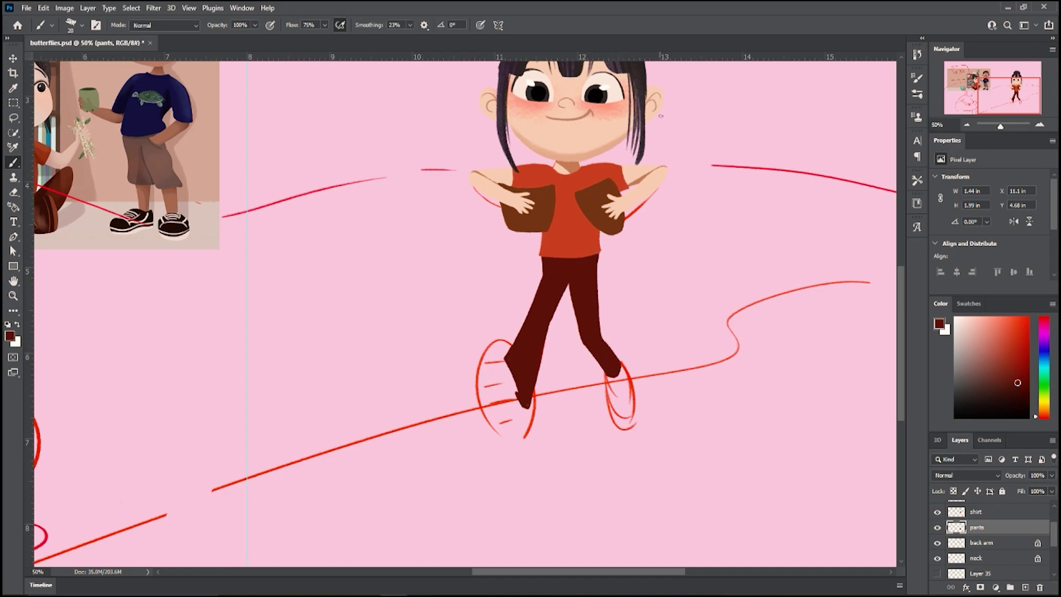
{"action": "key", "text": "ctrl+minus"}
{"action": "key", "text": "ctrl+minus"}
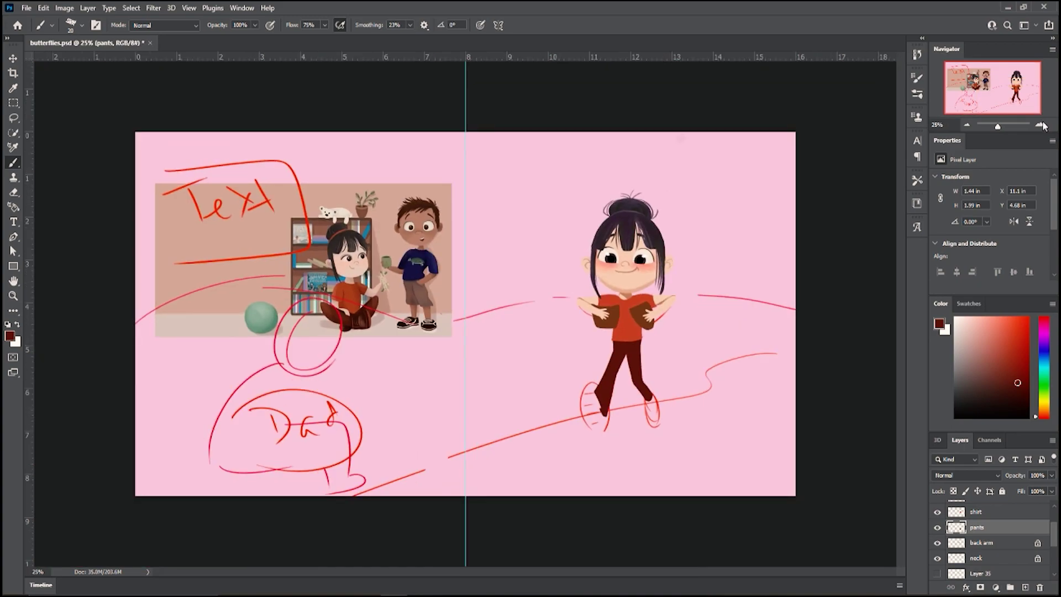
- Lock the pants layer's transparent pixels and try darker red shading along the inner thigh of the leg on the picture's right
{"action": "left_click", "coordinate": [1042, 126]}
{"action": "left_click", "coordinate": [1042, 126]}
{"action": "key", "text": "i"}
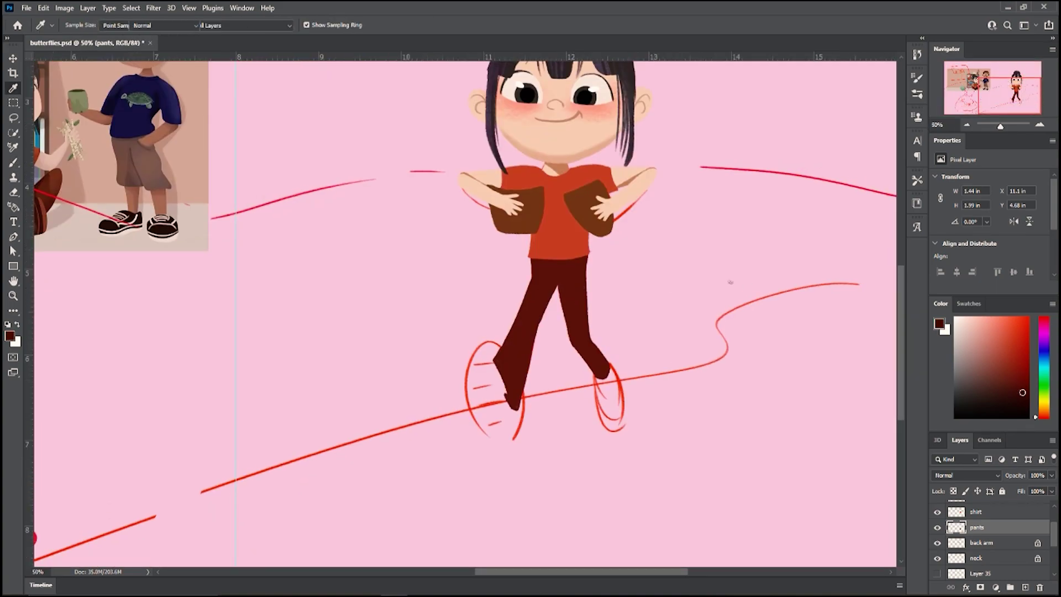
{"action": "key", "text": "b"}
{"action": "key", "text": "slash"}
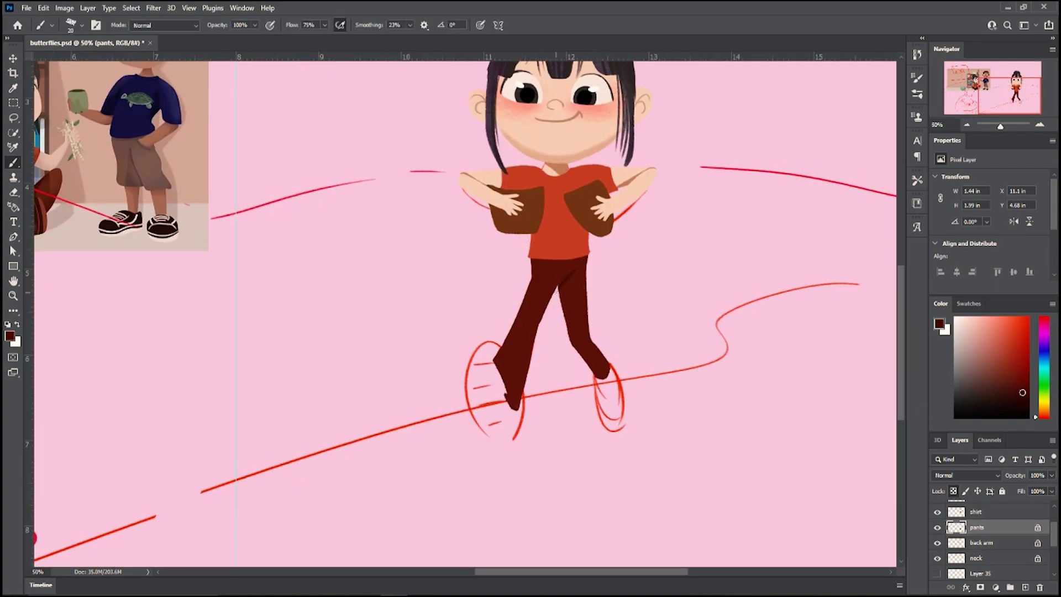
{"action": "mouse_move", "coordinate": [562, 283]}
{"action": "left_mouse_down"}
{"action": "mouse_move", "coordinate": [549, 306]}
{"action": "mouse_move", "coordinate": [598, 260]}
{"action": "mouse_move", "coordinate": [550, 336]}
{"action": "mouse_move", "coordinate": [593, 263]}
{"action": "mouse_move", "coordinate": [573, 302]}
{"action": "mouse_move", "coordinate": [571, 335]}
{"action": "left_mouse_up"}
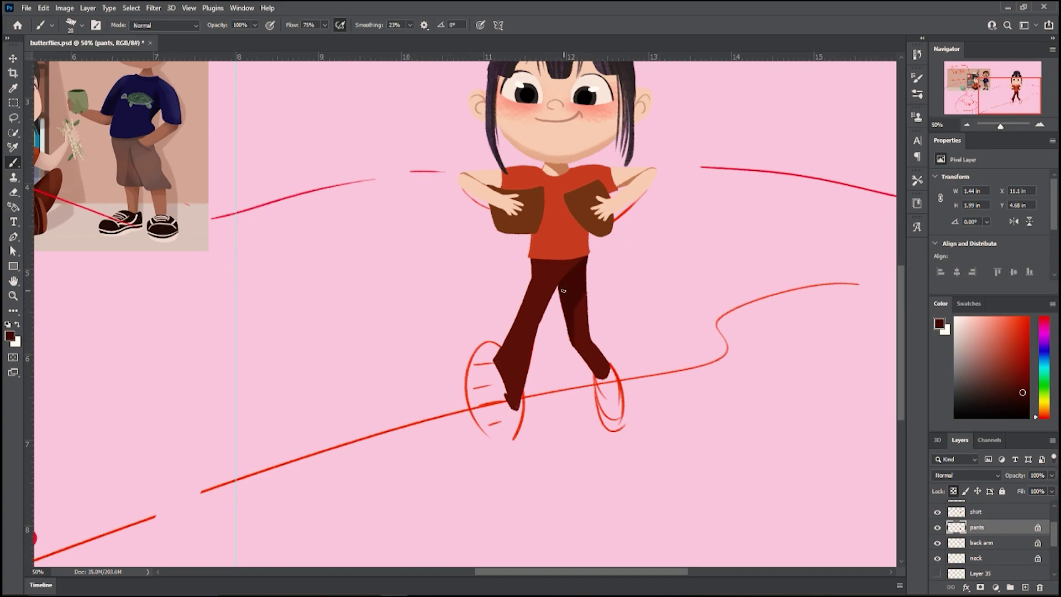
{"action": "key", "text": "ctrl+minus"}
{"action": "key", "text": "ctrl+minus"}
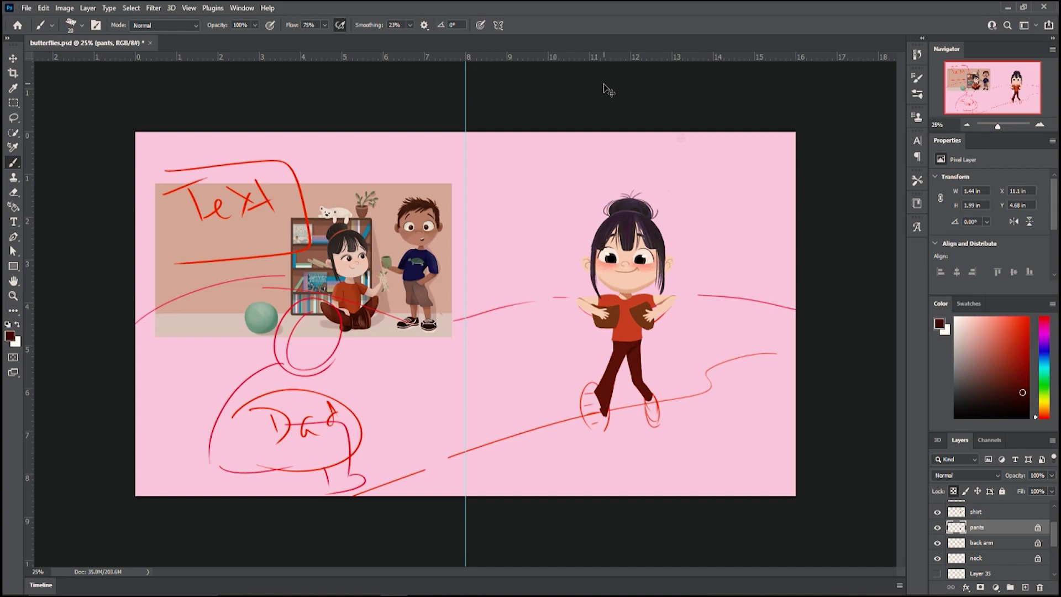
{"action": "key", "text": "ctrl+plus"}
{"action": "key", "text": "ctrl+plus"}
{"action": "key", "text": "ctrl+plus"}
{"action": "mouse_move", "coordinate": [850, 442]}
{"action": "left_mouse_down"}
{"action": "mouse_move", "coordinate": [450, 210]}
{"action": "mouse_move", "coordinate": [460, 211]}
{"action": "left_mouse_up"}
{"action": "mouse_move", "coordinate": [499, 204]}
{"action": "left_mouse_down"}
{"action": "mouse_move", "coordinate": [524, 140]}
{"action": "mouse_move", "coordinate": [506, 209]}
{"action": "mouse_move", "coordinate": [517, 286]}
{"action": "left_mouse_up"}
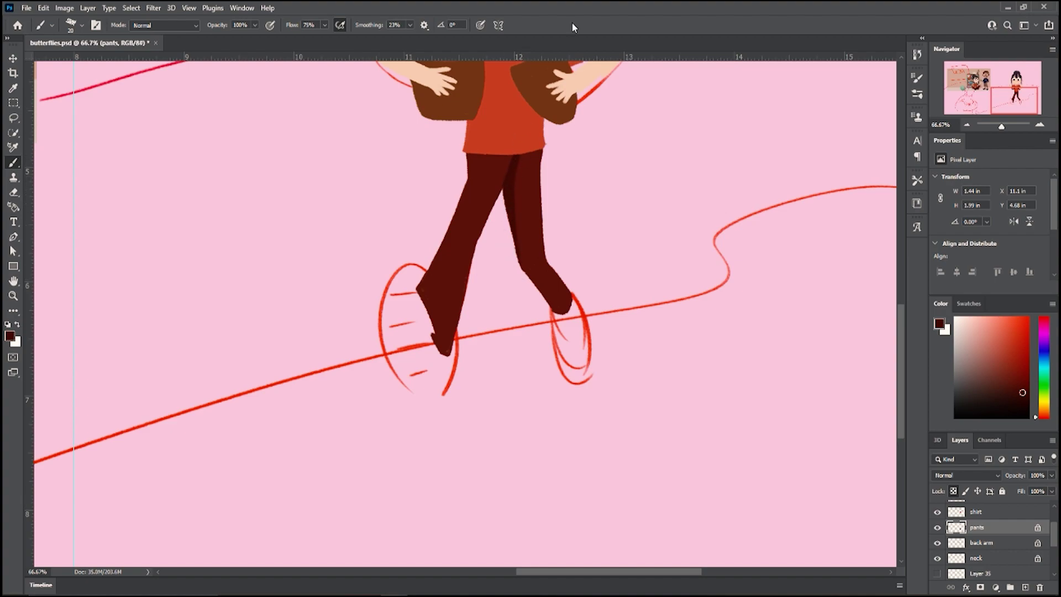
- Unlock the pants layer, widen the outer thigh on the picture's left and flare the other leg's hem in the sampled dark red
{"action": "key", "text": "ctrl+minus"}
{"action": "key", "text": "ctrl+minus"}
{"action": "key", "text": "ctrl+minus"}
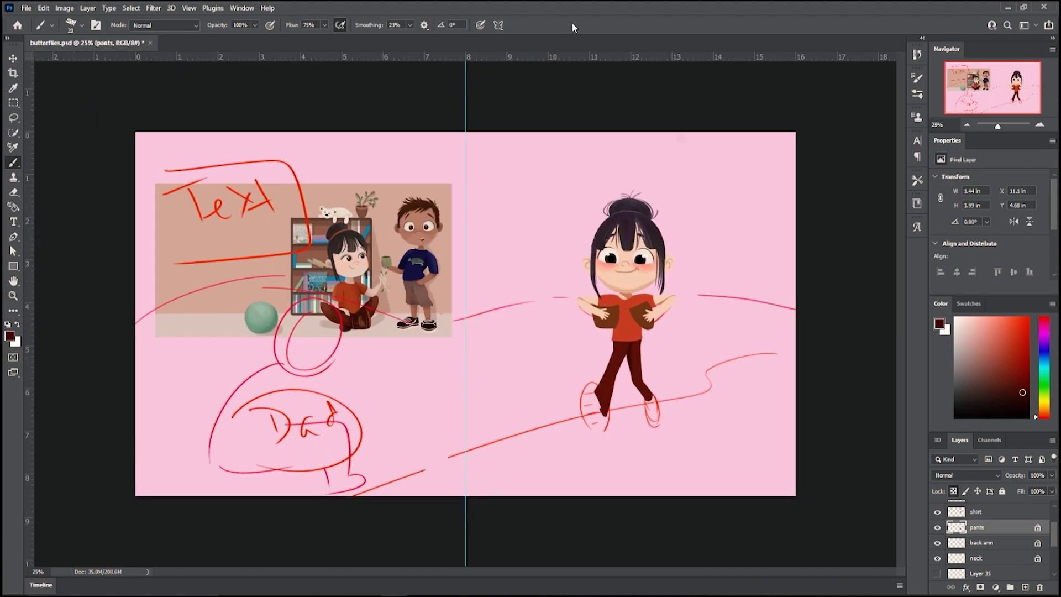
{"action": "key", "text": "ctrl+plus"}
{"action": "key", "text": "ctrl+plus"}
{"action": "key", "text": "ctrl+plus"}
{"action": "left_click_drag", "start_coordinate": [773, 353], "coordinate": [324, 227]}
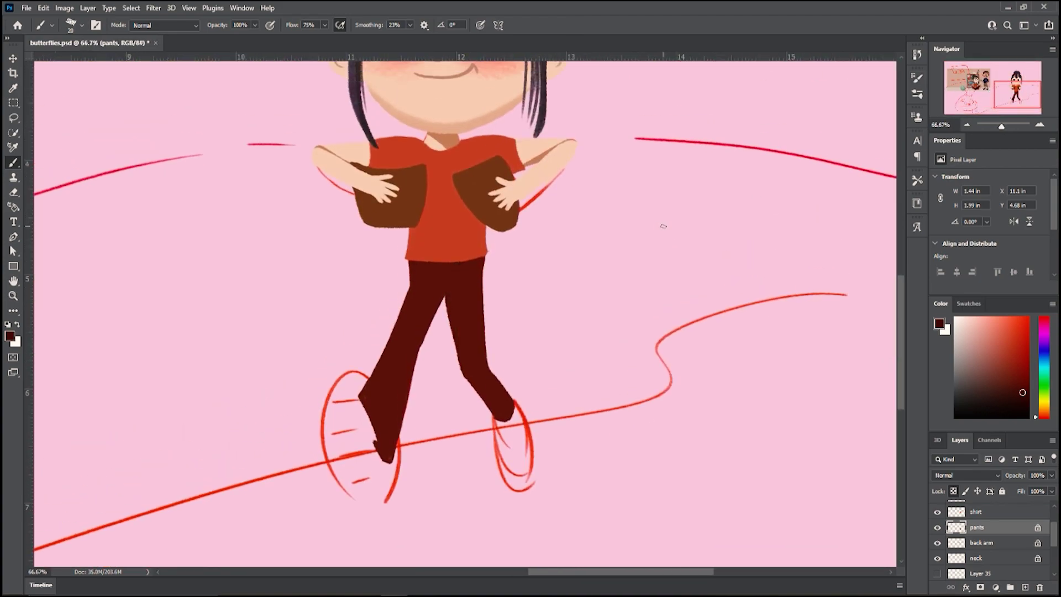
{"action": "left_click", "coordinate": [1037, 530]}
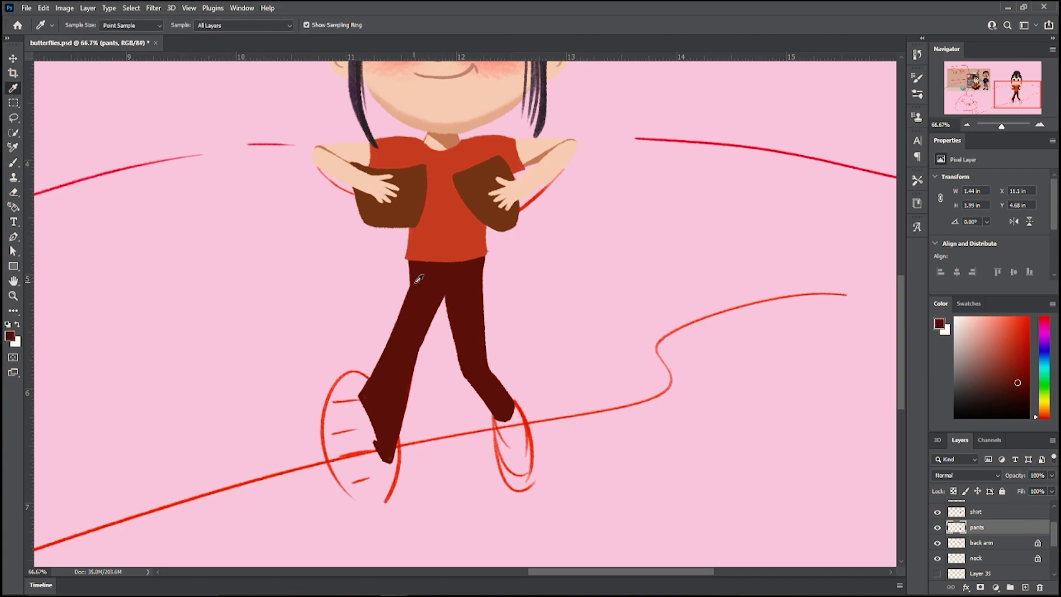
{"action": "left_click_drag", "start_coordinate": [412, 277], "coordinate": [371, 382]}
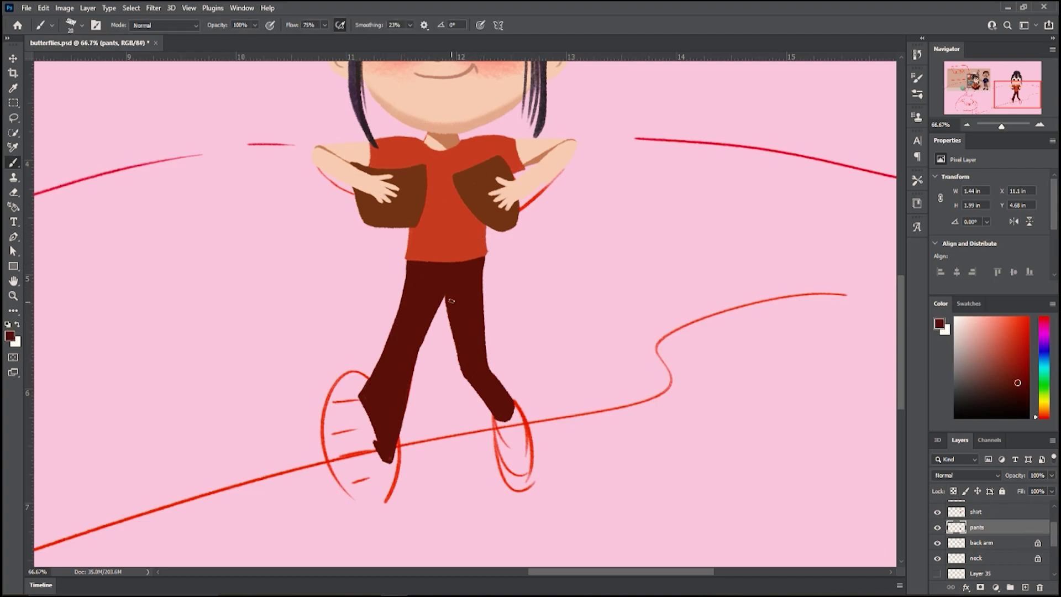
{"action": "mouse_move", "coordinate": [487, 408]}
{"action": "left_mouse_down"}
{"action": "mouse_move", "coordinate": [504, 421]}
{"action": "mouse_move", "coordinate": [514, 397]}
{"action": "mouse_move", "coordinate": [497, 417]}
{"action": "mouse_move", "coordinate": [514, 403]}
{"action": "left_mouse_up"}
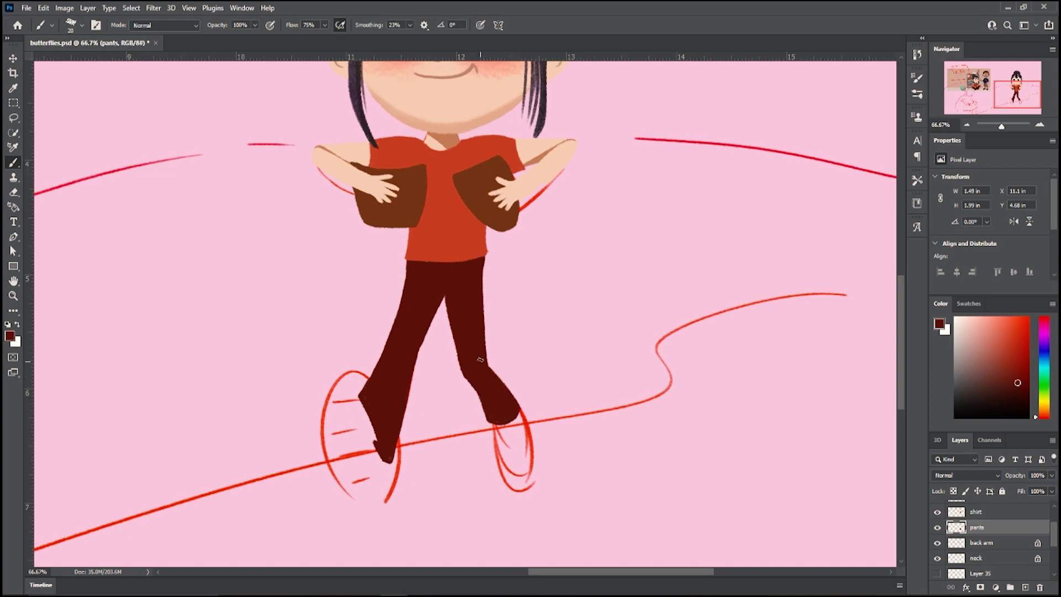
- Lock the pants layer's transparent pixels and shade the lower leg on the picture's right with a darker red-brown
{"action": "key", "text": "ctrl+minus"}
{"action": "key", "text": "ctrl+minus"}
{"action": "key", "text": "ctrl+plus"}
{"action": "key", "text": "ctrl+plus"}
{"action": "left_click", "coordinate": [1022, 395]}
{"action": "left_click", "coordinate": [953, 490]}
{"action": "mouse_move", "coordinate": [469, 369]}
{"action": "left_mouse_down"}
{"action": "mouse_move", "coordinate": [499, 354]}
{"action": "mouse_move", "coordinate": [471, 398]}
{"action": "mouse_move", "coordinate": [525, 366]}
{"action": "mouse_move", "coordinate": [489, 437]}
{"action": "mouse_move", "coordinate": [511, 419]}
{"action": "left_mouse_up"}
{"action": "key", "text": "ctrl+minus"}
{"action": "key", "text": "ctrl+minus"}
{"action": "key", "text": "ctrl+minus"}
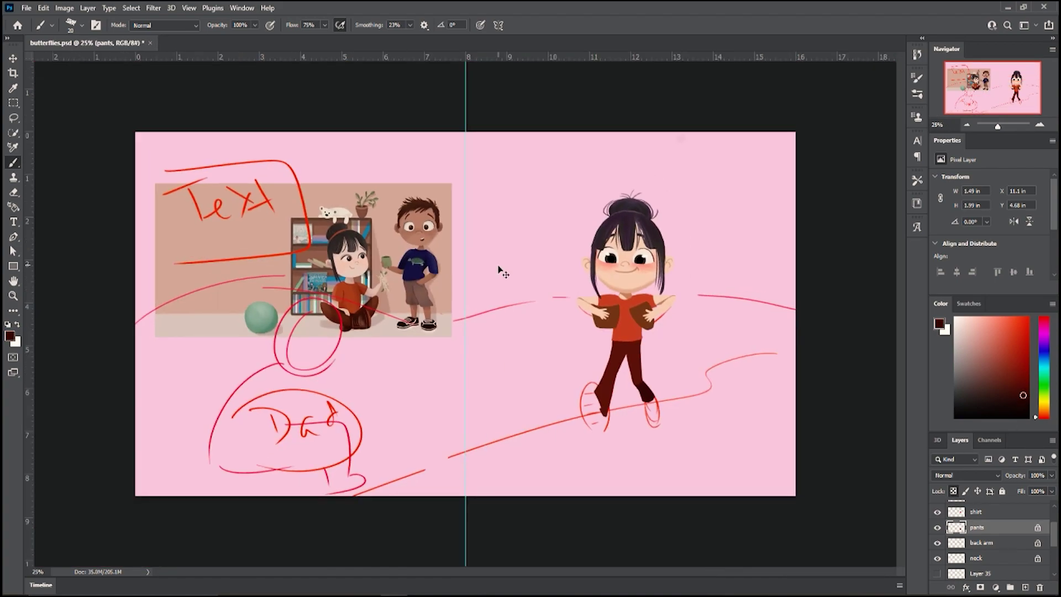
- Shade the inner edge of the trouser leg on the picture's left with the same darker red-brown
{"action": "key", "text": "ctrl+plus"}
{"action": "key", "text": "ctrl+plus"}
{"action": "mouse_move", "coordinate": [769, 414]}
{"action": "left_mouse_down"}
{"action": "mouse_move", "coordinate": [558, 330]}
{"action": "mouse_move", "coordinate": [521, 404]}
{"action": "left_mouse_up"}
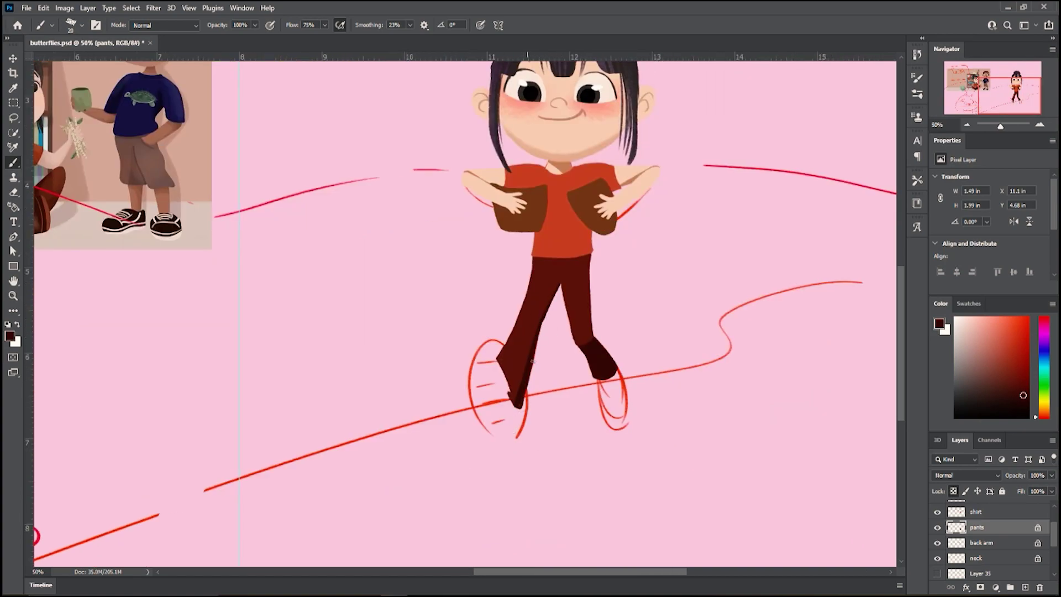
{"action": "key", "text": "ctrl+minus"}
{"action": "key", "text": "ctrl+minus"}
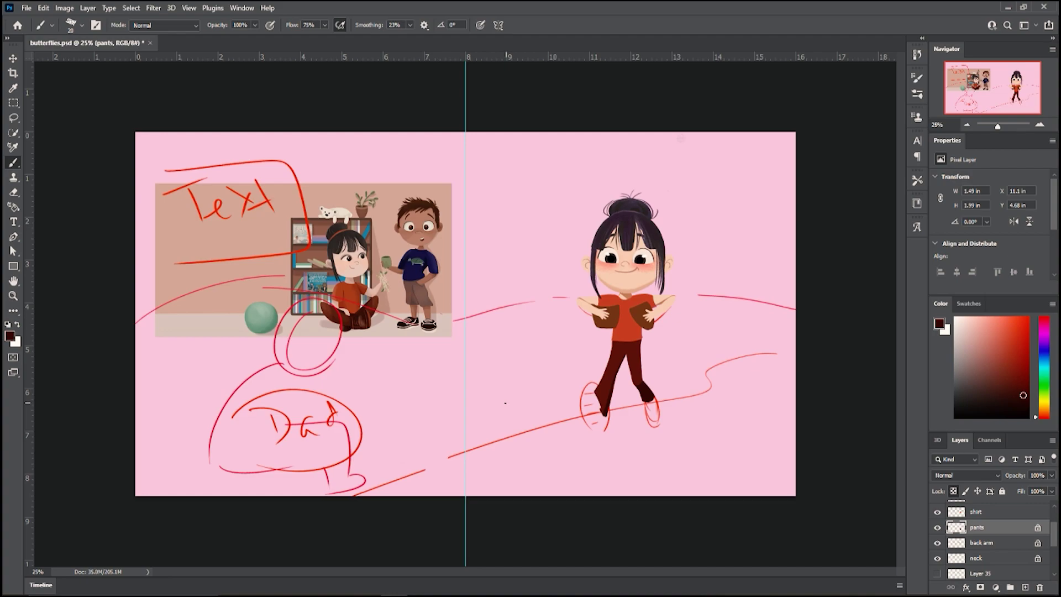
- Pick a dusty reddish-brown colour and add a layer above the pants named "bottom shoe"
{"action": "key", "text": "i"}
{"action": "left_click", "coordinate": [632, 326]}
{"action": "left_click", "coordinate": [1024, 587]}
{"action": "double_click", "coordinate": [980, 527]}
{"action": "type", "text": "bottom shoe"}
{"action": "key", "text": "Return"}
- Outline the large oval shoe sole over the sketched foot on the picture's left and fill it with the dusty reddish-brown
{"action": "key", "text": "ctrl+plus"}
{"action": "key", "text": "ctrl+plus"}
{"action": "key", "text": "ctrl+plus"}
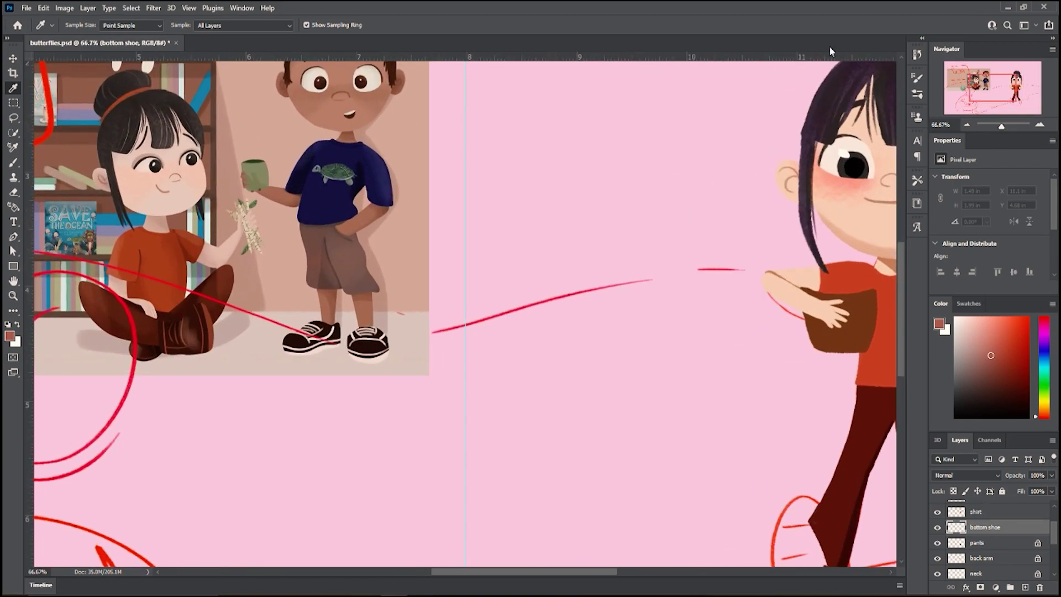
{"action": "left_click", "coordinate": [1013, 94]}
{"action": "key", "text": "b"}
{"action": "mouse_move", "coordinate": [430, 491]}
{"action": "left_mouse_down"}
{"action": "mouse_move", "coordinate": [458, 481]}
{"action": "mouse_move", "coordinate": [453, 424]}
{"action": "mouse_move", "coordinate": [422, 375]}
{"action": "mouse_move", "coordinate": [400, 393]}
{"action": "mouse_move", "coordinate": [416, 481]}
{"action": "mouse_move", "coordinate": [439, 489]}
{"action": "mouse_move", "coordinate": [402, 463]}
{"action": "mouse_move", "coordinate": [431, 491]}
{"action": "left_mouse_up"}
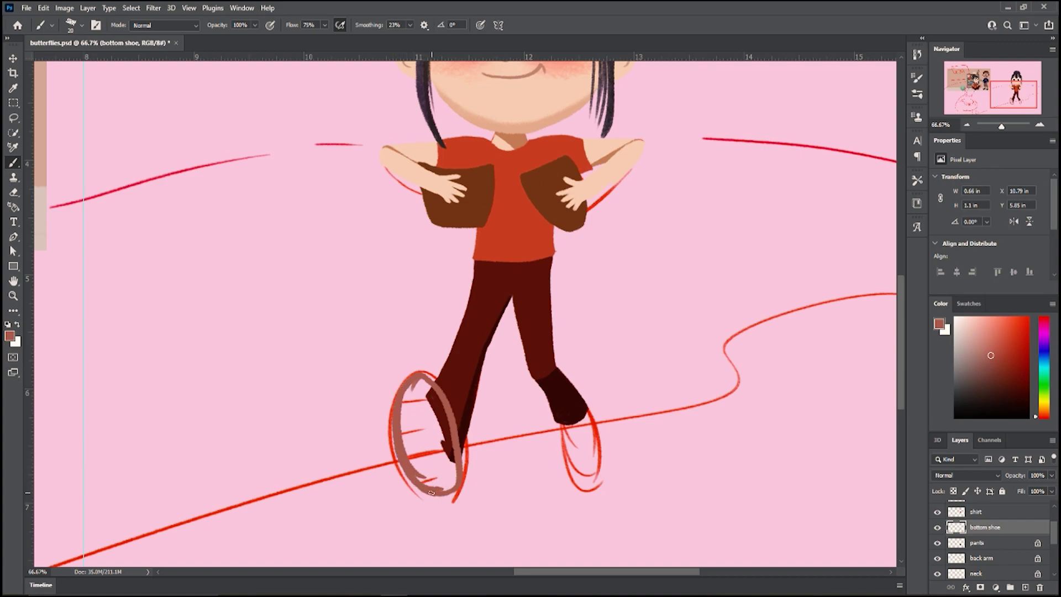
{"action": "mouse_move", "coordinate": [458, 450]}
{"action": "left_mouse_down"}
{"action": "mouse_move", "coordinate": [459, 473]}
{"action": "mouse_move", "coordinate": [452, 469]}
{"action": "left_mouse_up"}
{"action": "key", "text": "g"}
{"action": "left_click", "coordinate": [438, 413]}
{"action": "key", "text": "b"}
{"action": "mouse_move", "coordinate": [408, 390]}
{"action": "left_mouse_down"}
{"action": "mouse_move", "coordinate": [449, 427]}
{"action": "mouse_move", "coordinate": [438, 491]}
{"action": "left_mouse_up"}
{"action": "key", "text": "ctrl+minus"}
{"action": "key", "text": "ctrl+minus"}
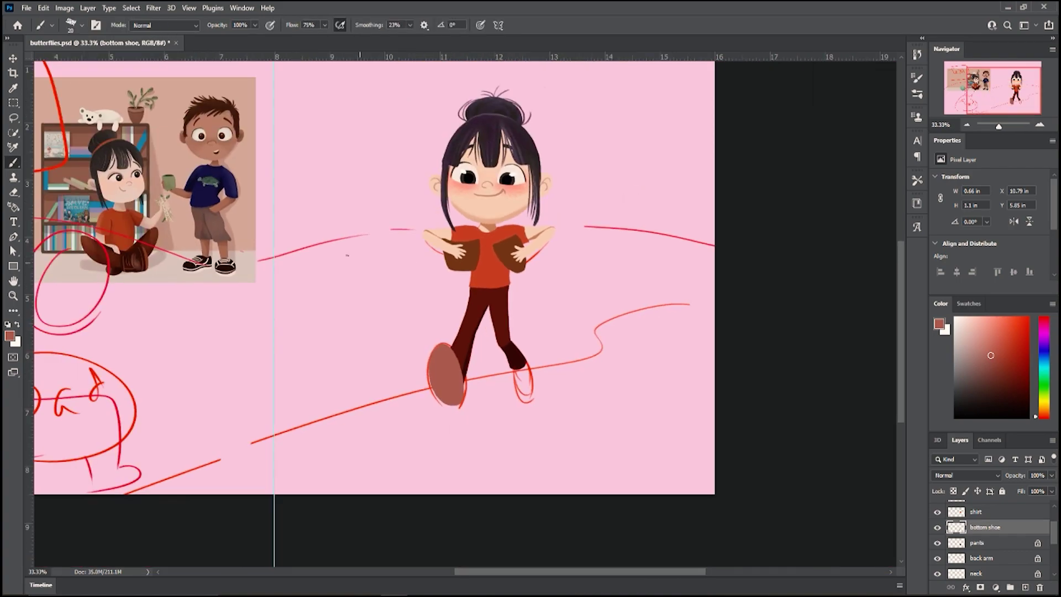
- Move the shoe sole slightly up so it sits over the end of the trouser leg
{"action": "key", "text": "v"}
{"action": "left_click_drag", "start_coordinate": [459, 395], "coordinate": [459, 385]}
{"action": "left_click", "coordinate": [15, 103]}
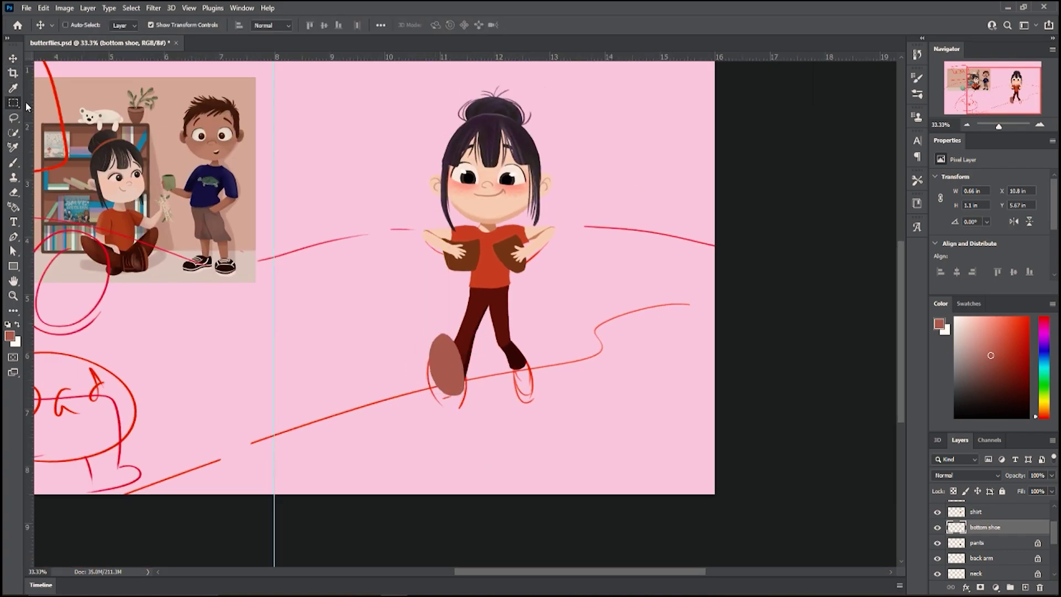
{"action": "key", "text": "b"}
{"action": "key", "text": "ctrl+plus"}
{"action": "key", "text": "ctrl+plus"}
{"action": "key", "text": "ctrl+plus"}
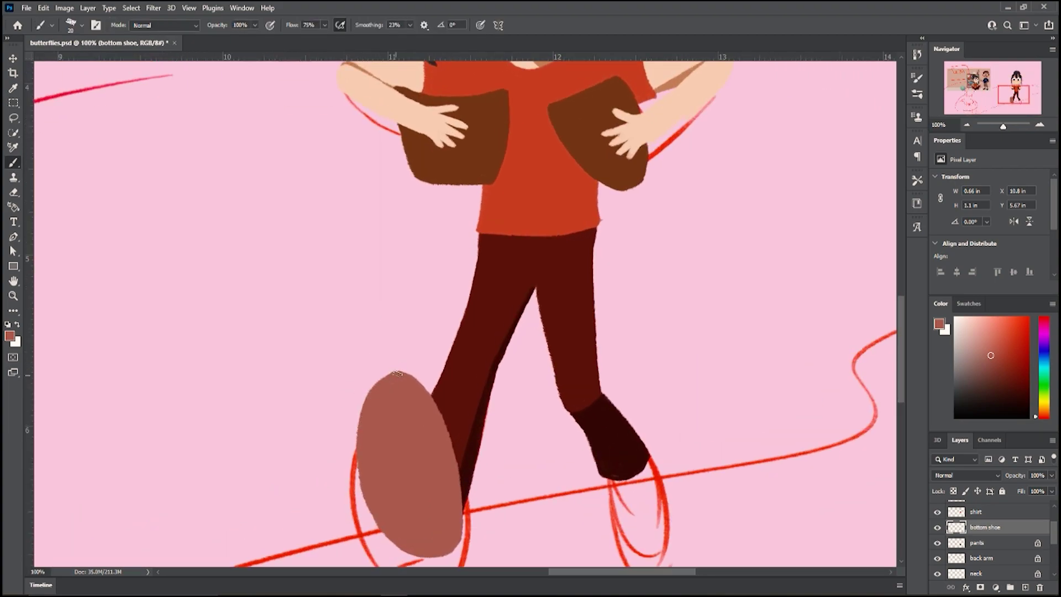
{"action": "key", "text": "ctrl+z"}
- Add a layer between the pants and back arm layers and name it "shoe"
{"action": "key", "text": "ctrl+minus"}
{"action": "key", "text": "ctrl+minus"}
{"action": "key", "text": "ctrl+minus"}
{"action": "key", "text": "ctrl+minus"}
{"action": "key", "text": "ctrl+plus"}
{"action": "left_click_drag", "start_coordinate": [1003, 99], "coordinate": [1004, 100]}
{"action": "left_click", "coordinate": [1000, 558]}
{"action": "left_click", "coordinate": [1025, 588]}
{"action": "double_click", "coordinate": [984, 557]}
{"action": "type", "text": "shoe"}
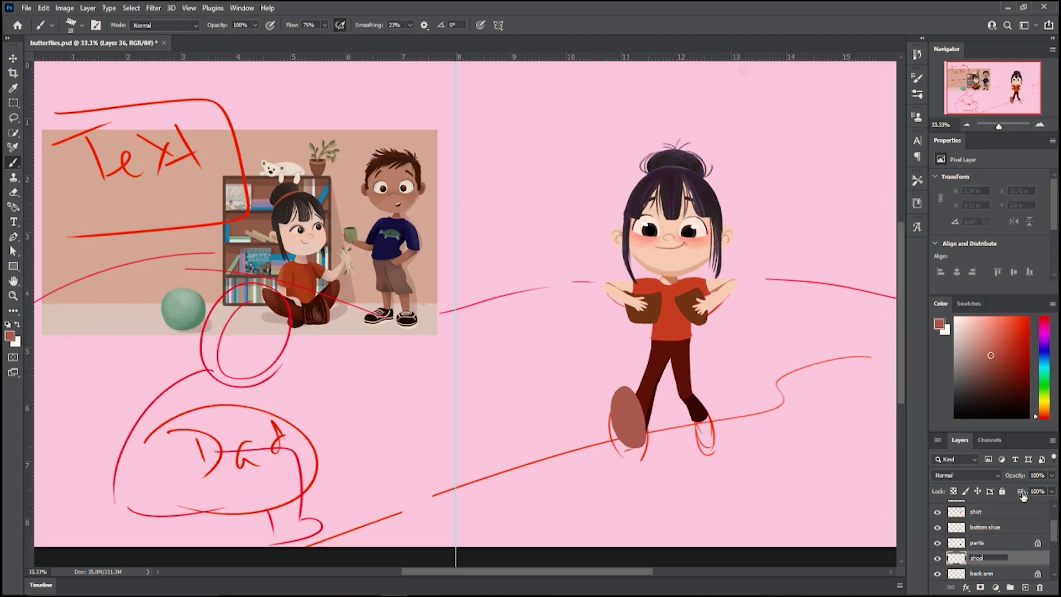
{"action": "key", "text": "Return"}
- Try outlining the second shoe below the trouser leg on the picture's right
{"action": "key", "text": "ctrl+plus"}
{"action": "key", "text": "ctrl+plus"}
{"action": "left_click", "coordinate": [1015, 100]}
{"action": "mouse_move", "coordinate": [521, 319]}
{"action": "left_mouse_down"}
{"action": "mouse_move", "coordinate": [520, 343]}
{"action": "mouse_move", "coordinate": [563, 378]}
{"action": "mouse_move", "coordinate": [528, 369]}
{"action": "left_mouse_up"}
{"action": "key", "text": "ctrl+z"}
{"action": "key", "text": "ctrl+z"}
{"action": "key", "text": "ctrl+z"}
{"action": "mouse_move", "coordinate": [549, 307]}
{"action": "left_mouse_down"}
{"action": "mouse_move", "coordinate": [545, 382]}
{"action": "mouse_move", "coordinate": [567, 361]}
{"action": "left_mouse_up"}
{"action": "key", "text": "ctrl+z"}
- Paint the second shoe in dusty reddish-brown below the trouser leg on the picture's right, refining its outline
{"action": "mouse_move", "coordinate": [527, 321]}
{"action": "left_mouse_down"}
{"action": "mouse_move", "coordinate": [536, 362]}
{"action": "mouse_move", "coordinate": [543, 309]}
{"action": "mouse_move", "coordinate": [566, 336]}
{"action": "mouse_move", "coordinate": [549, 306]}
{"action": "left_mouse_up"}
{"action": "key", "text": "ctrl+minus"}
{"action": "key", "text": "ctrl+minus"}
{"action": "key", "text": "ctrl+minus"}
{"action": "key", "text": "ctrl+plus"}
{"action": "key", "text": "ctrl+plus"}
{"action": "key", "text": "ctrl+plus"}
{"action": "left_click_drag", "start_coordinate": [989, 87], "coordinate": [1014, 100]}
{"action": "mouse_move", "coordinate": [559, 441]}
{"action": "left_mouse_down"}
{"action": "mouse_move", "coordinate": [527, 454]}
{"action": "mouse_move", "coordinate": [579, 449]}
{"action": "mouse_move", "coordinate": [578, 460]}
{"action": "mouse_move", "coordinate": [537, 375]}
{"action": "mouse_move", "coordinate": [569, 449]}
{"action": "mouse_move", "coordinate": [547, 449]}
{"action": "mouse_move", "coordinate": [576, 440]}
{"action": "mouse_move", "coordinate": [579, 456]}
{"action": "mouse_move", "coordinate": [553, 451]}
{"action": "mouse_move", "coordinate": [578, 459]}
{"action": "mouse_move", "coordinate": [553, 460]}
{"action": "mouse_move", "coordinate": [578, 459]}
{"action": "left_mouse_up"}
{"action": "mouse_move", "coordinate": [578, 418]}
{"action": "left_mouse_down"}
{"action": "mouse_move", "coordinate": [579, 457]}
{"action": "mouse_move", "coordinate": [581, 433]}
{"action": "mouse_move", "coordinate": [546, 452]}
{"action": "mouse_move", "coordinate": [549, 435]}
{"action": "mouse_move", "coordinate": [558, 442]}
{"action": "mouse_move", "coordinate": [556, 411]}
{"action": "mouse_move", "coordinate": [576, 430]}
{"action": "mouse_move", "coordinate": [560, 396]}
{"action": "mouse_move", "coordinate": [557, 413]}
{"action": "mouse_move", "coordinate": [555, 374]}
{"action": "mouse_move", "coordinate": [571, 402]}
{"action": "mouse_move", "coordinate": [535, 389]}
{"action": "mouse_move", "coordinate": [550, 415]}
{"action": "left_mouse_up"}
{"action": "left_click", "coordinate": [989, 543]}
{"action": "left_click", "coordinate": [532, 387], "text": "alt"}
- Select a bumpy hill shape freehand across the lower right of the spread and fill it with yellow-green
{"action": "key", "text": "ctrl+minus"}
{"action": "key", "text": "ctrl+minus"}
{"action": "key", "text": "ctrl+minus"}
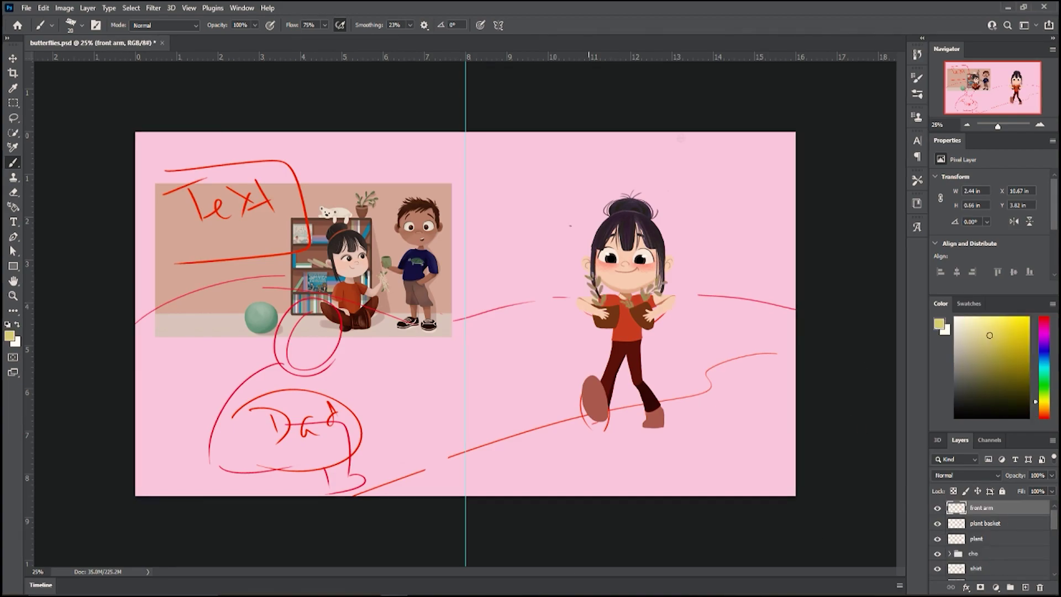
{"action": "key", "text": "l"}
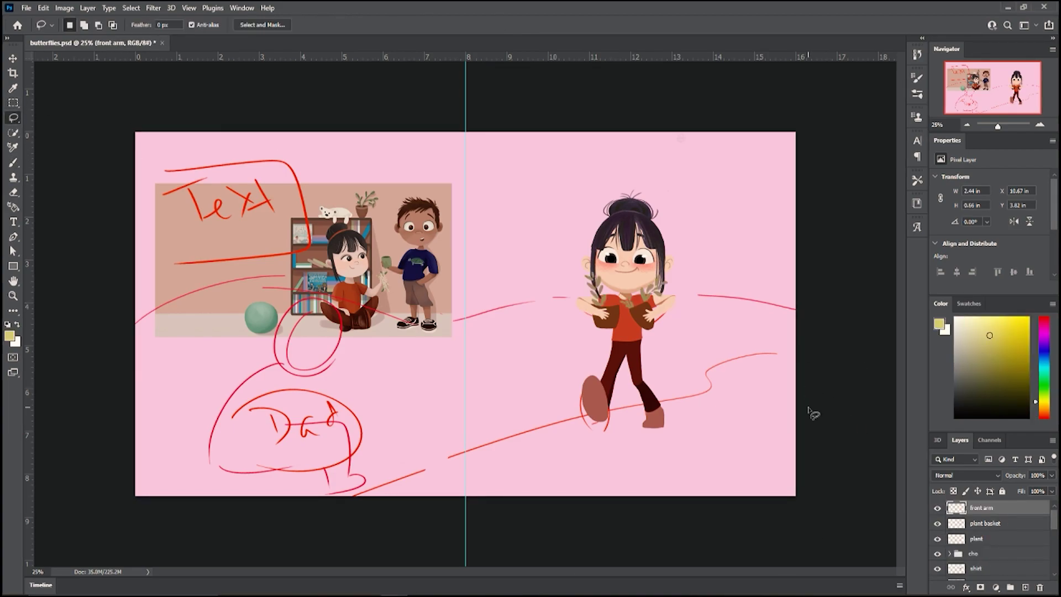
{"action": "mouse_move", "coordinate": [812, 409]}
{"action": "left_mouse_down"}
{"action": "mouse_move", "coordinate": [539, 450]}
{"action": "mouse_move", "coordinate": [386, 529]}
{"action": "mouse_move", "coordinate": [811, 384]}
{"action": "left_mouse_up"}
{"action": "key", "text": "b"}
{"action": "key", "text": "alt+BackSpace"}
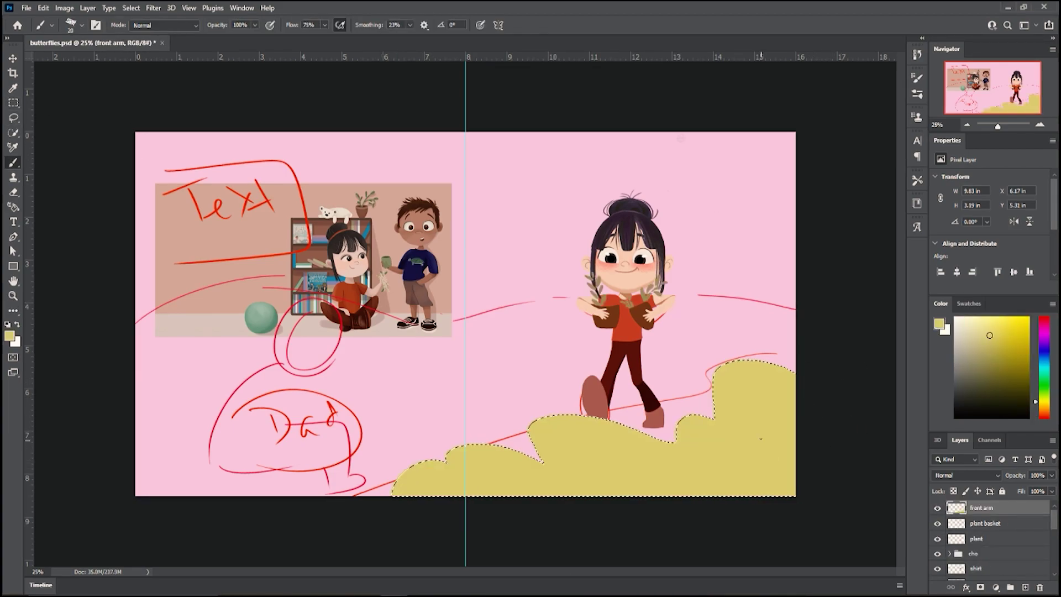
- Choose the Stumpy Pencil 6pt. Eraser preset for the hill and set its size to 100 px
{"action": "left_click", "coordinate": [77, 24]}
{"action": "left_click_drag", "start_coordinate": [235, 162], "coordinate": [237, 206]}
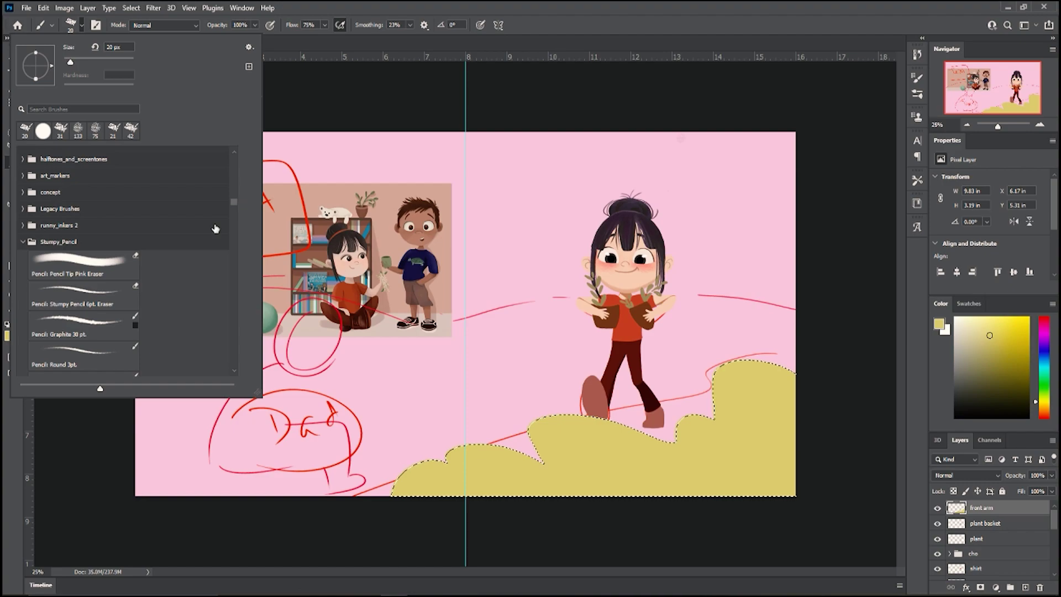
{"action": "left_click", "coordinate": [83, 295]}
{"action": "left_click", "coordinate": [803, 288]}
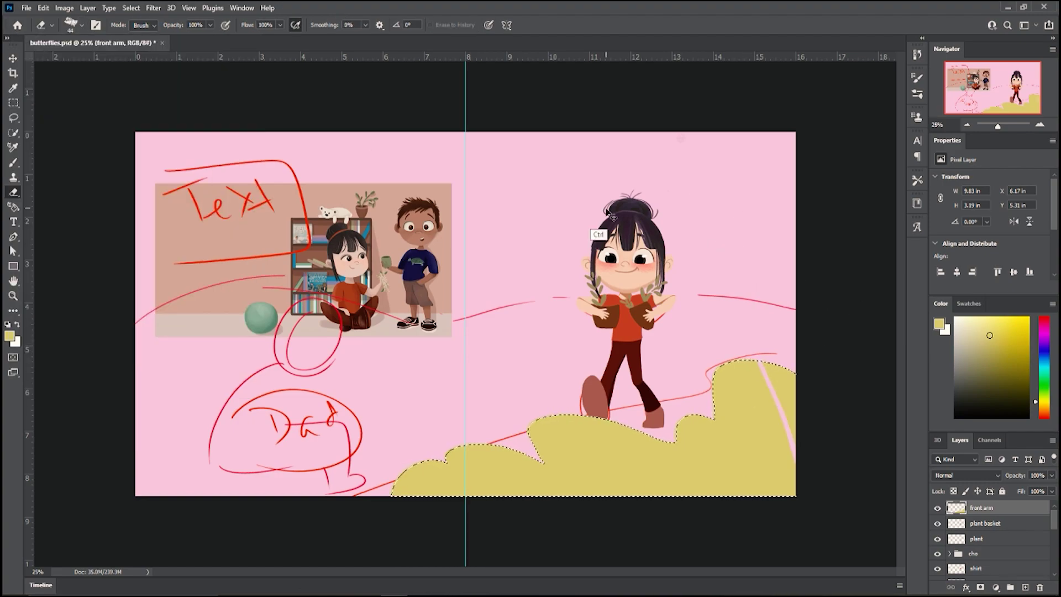
{"action": "left_click", "coordinate": [78, 24]}
{"action": "left_click", "coordinate": [93, 48]}
{"action": "left_click", "coordinate": [99, 61]}
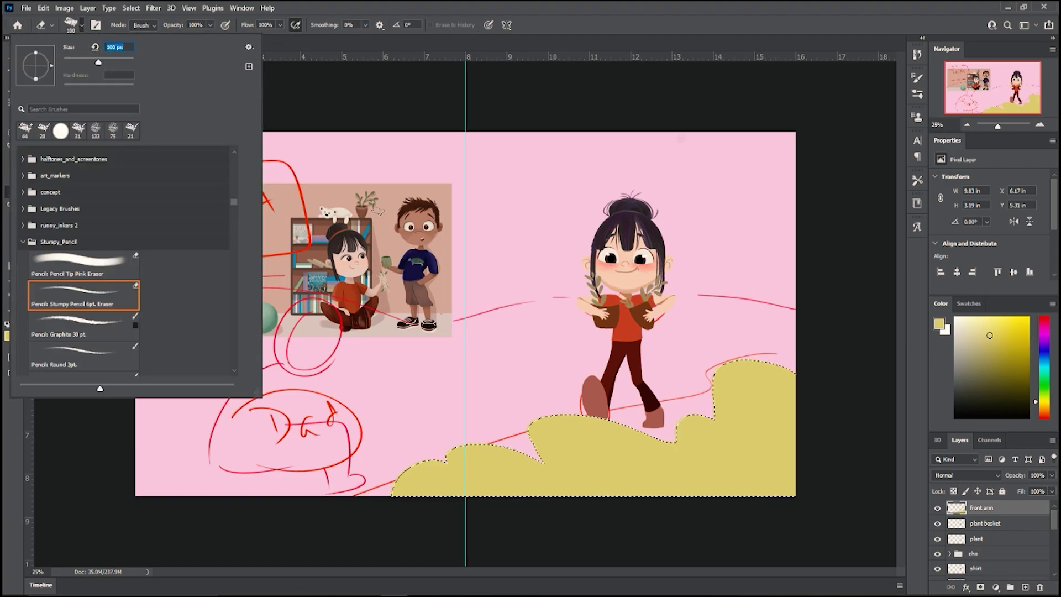
- Try erasing slanted streaks through the hill's tallest bump with the eraser at 59% opacity and pressure-controlled size
{"action": "left_click", "coordinate": [210, 25]}
{"action": "left_click", "coordinate": [189, 38]}
{"action": "left_click_drag", "start_coordinate": [739, 363], "coordinate": [774, 456]}
{"action": "key", "text": "ctrl+z"}
{"action": "left_click", "coordinate": [488, 25]}
{"action": "left_click_drag", "start_coordinate": [767, 364], "coordinate": [760, 445]}
{"action": "left_click_drag", "start_coordinate": [746, 363], "coordinate": [761, 412]}
{"action": "key", "text": "ctrl+z"}
{"action": "key", "text": "ctrl+z"}
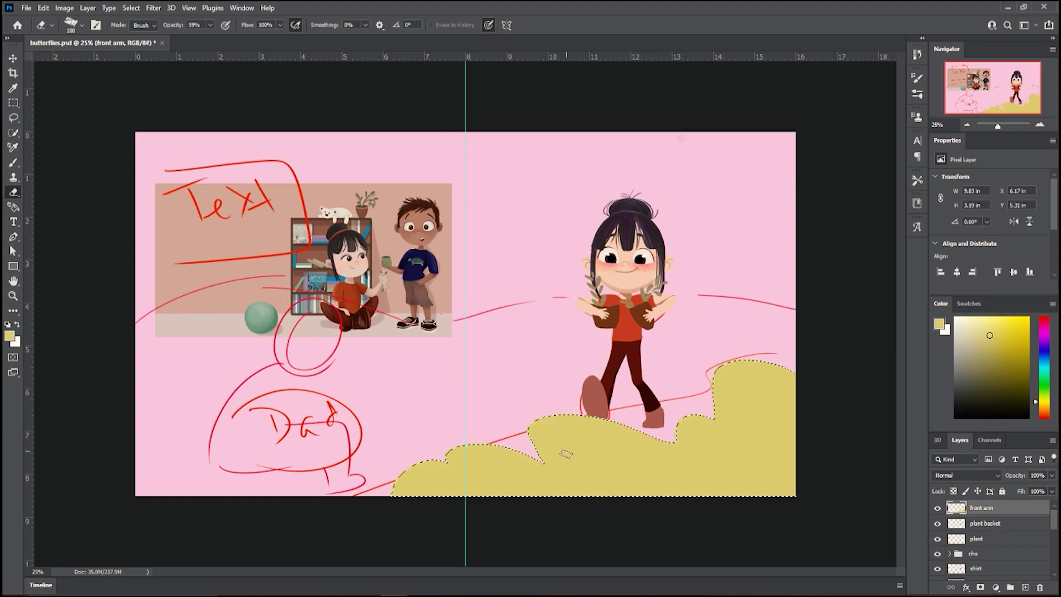
{"action": "key", "text": "ctrl+z"}
- Erase tapered streaks across the bumpy hill and paint curved tan stripes over its bumps with an 80 px pencil brush
{"action": "left_click", "coordinate": [81, 25]}
{"action": "left_click", "coordinate": [92, 62]}
{"action": "left_click", "coordinate": [504, 93]}
{"action": "left_click_drag", "start_coordinate": [552, 420], "coordinate": [635, 463]}
{"action": "left_click_drag", "start_coordinate": [586, 420], "coordinate": [661, 470]}
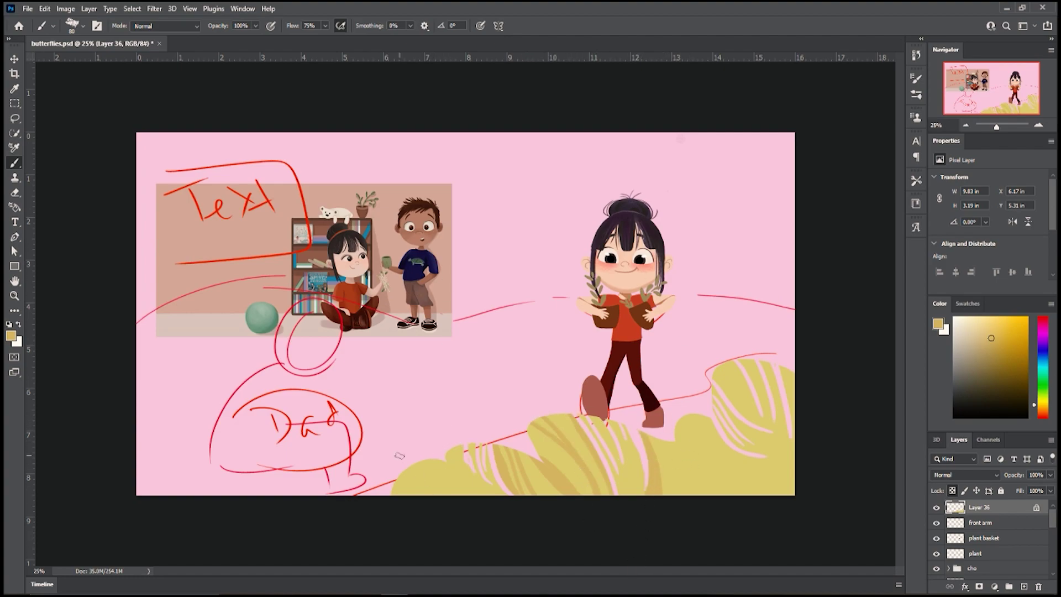
{"action": "mouse_move", "coordinate": [443, 451]}
{"action": "left_mouse_down"}
{"action": "mouse_move", "coordinate": [669, 426]}
{"action": "mouse_move", "coordinate": [700, 412]}
{"action": "mouse_move", "coordinate": [739, 436]}
{"action": "mouse_move", "coordinate": [706, 414]}
{"action": "left_mouse_up"}
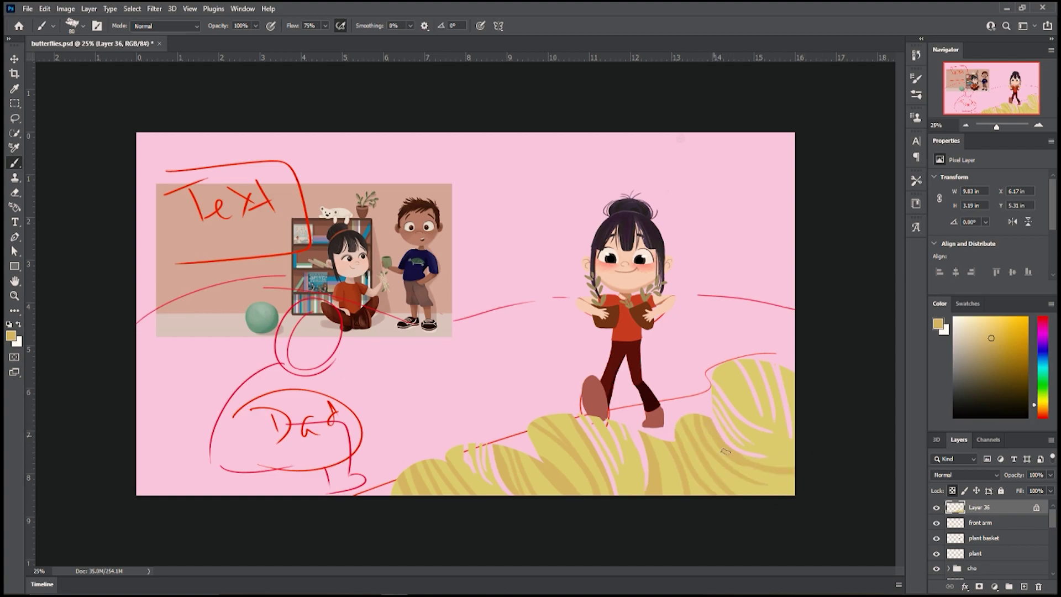
{"action": "left_click_drag", "start_coordinate": [786, 404], "coordinate": [778, 361]}
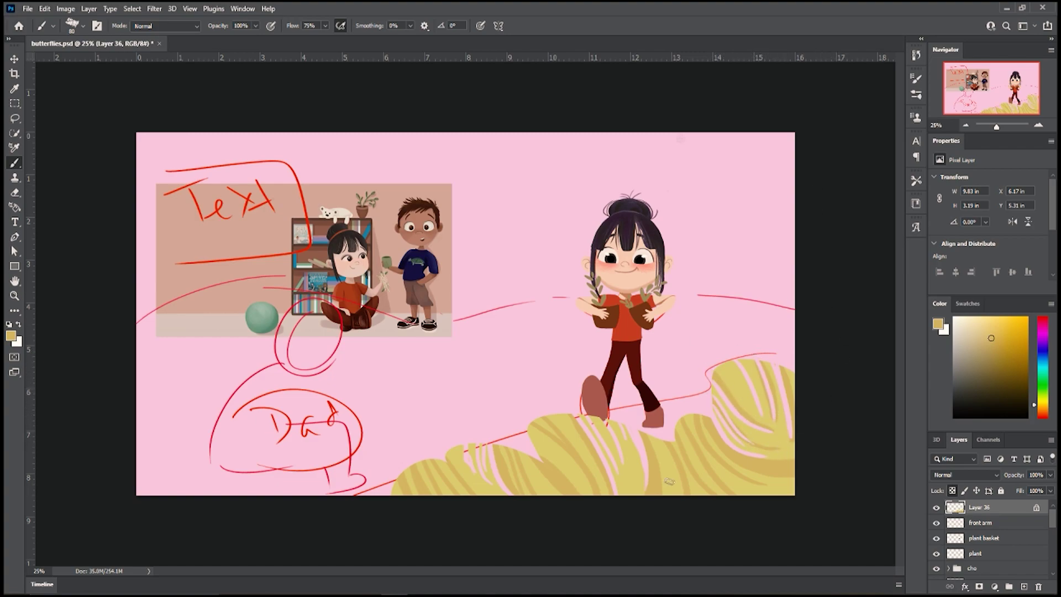
- Choose the chalk 1b brush at 369 px and 21% opacity, and add a new layer clipped to the striped hill
{"action": "left_click", "coordinate": [82, 26]}
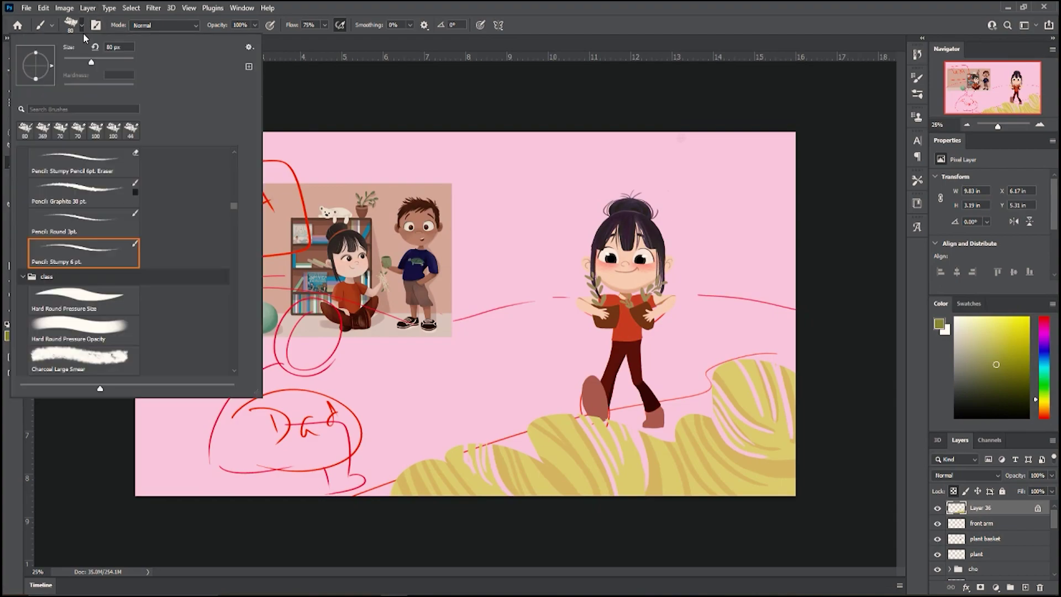
{"action": "left_click_drag", "start_coordinate": [233, 185], "coordinate": [235, 237]}
{"action": "left_click", "coordinate": [83, 215]}
{"action": "left_click", "coordinate": [256, 26]}
{"action": "left_click_drag", "start_coordinate": [258, 39], "coordinate": [215, 39]}
{"action": "left_click", "coordinate": [83, 26]}
{"action": "left_click", "coordinate": [122, 64]}
{"action": "left_click", "coordinate": [840, 307]}
{"action": "left_click", "coordinate": [1025, 587]}
{"action": "left_click", "coordinate": [994, 515], "text": "alt"}
- Set the chalk brush to 193 px and 42% opacity and brush olive texture over the hill's bumps
{"action": "mouse_move", "coordinate": [423, 492]}
{"action": "left_mouse_down"}
{"action": "mouse_move", "coordinate": [463, 498]}
{"action": "mouse_move", "coordinate": [540, 472]}
{"action": "left_mouse_up"}
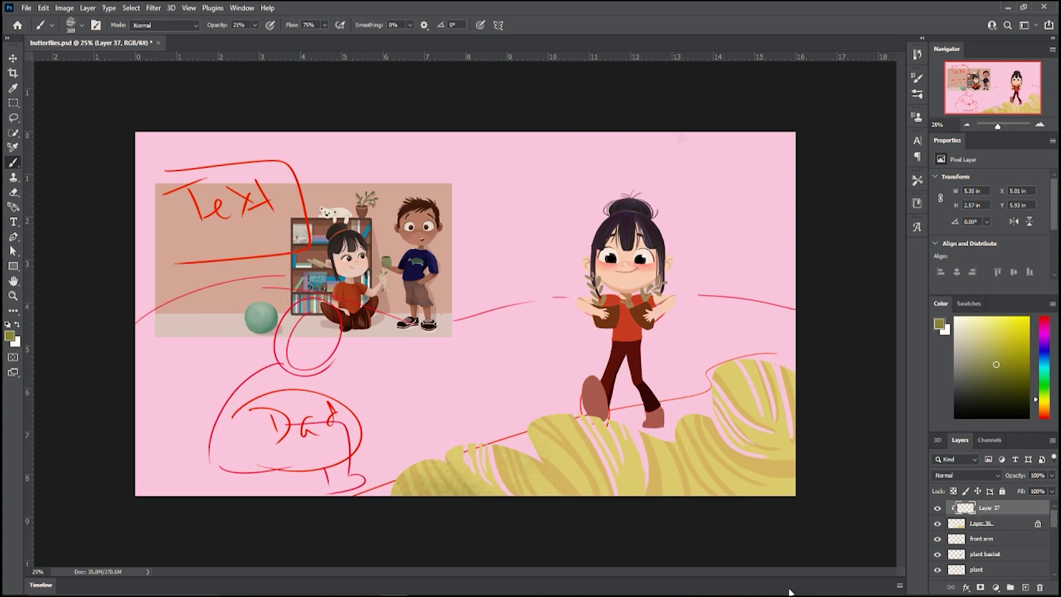
{"action": "key", "text": "ctrl+z"}
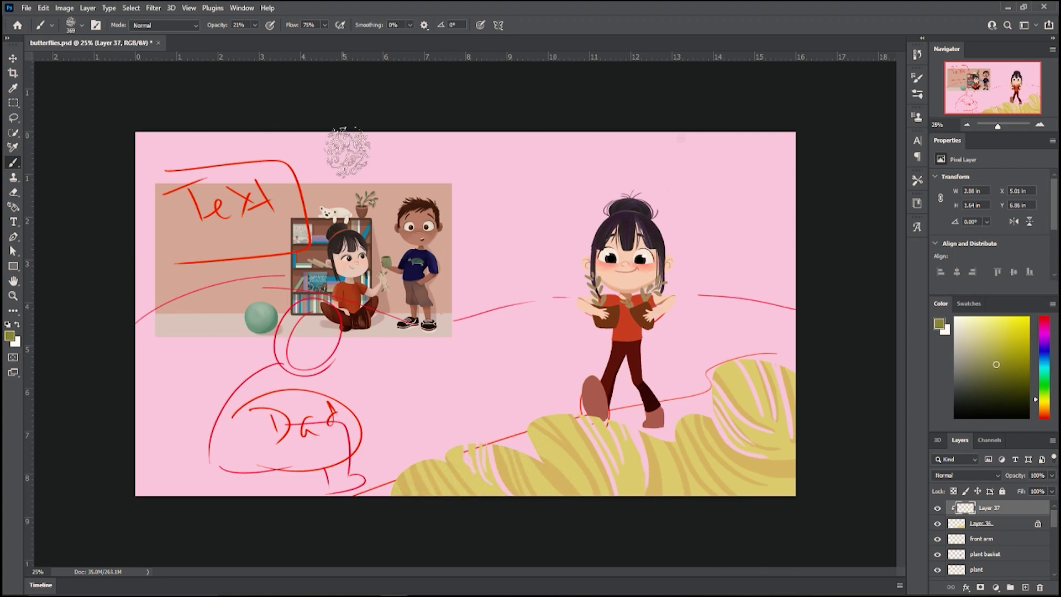
{"action": "key", "text": "4"}
{"action": "key", "text": "2"}
{"action": "left_click", "coordinate": [82, 24]}
{"action": "left_click", "coordinate": [114, 61]}
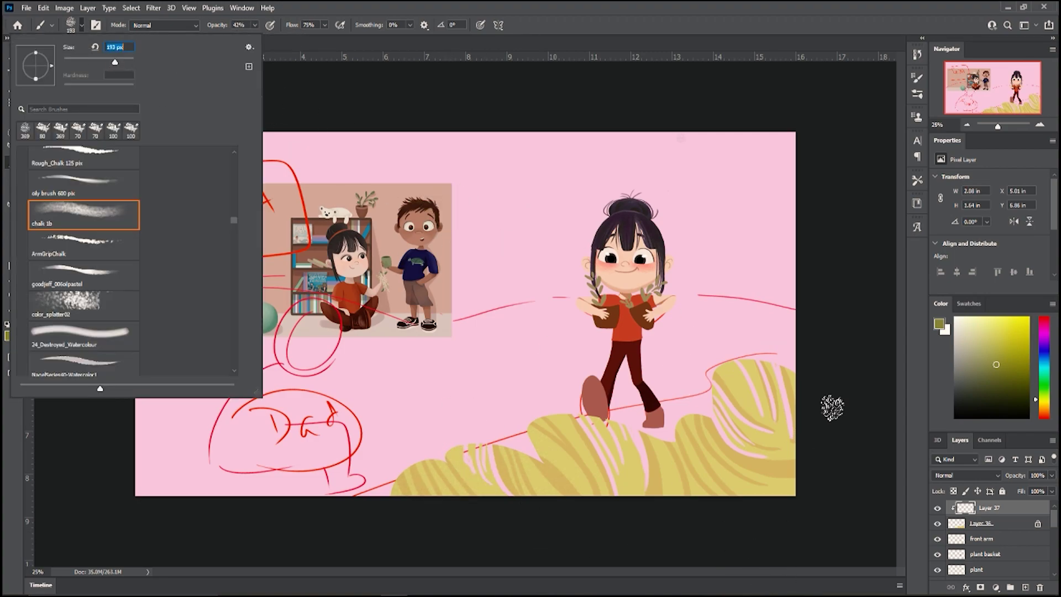
{"action": "left_click", "coordinate": [826, 444]}
{"action": "left_click_drag", "start_coordinate": [775, 494], "coordinate": [801, 451]}
{"action": "key", "text": "ctrl+z"}
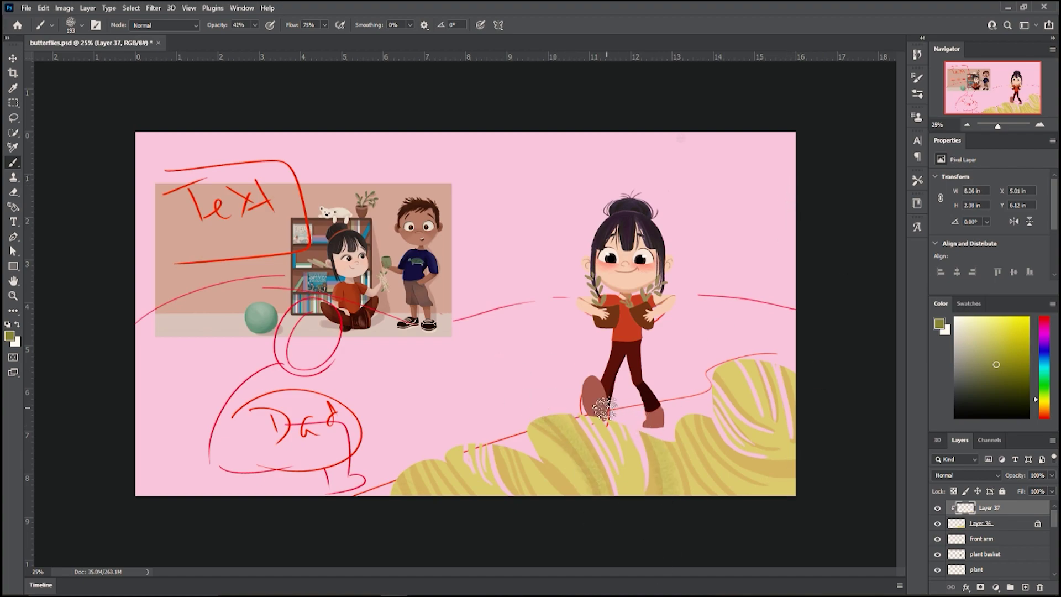
{"action": "left_click_drag", "start_coordinate": [717, 360], "coordinate": [780, 349]}
{"action": "mouse_move", "coordinate": [784, 442]}
{"action": "left_mouse_down"}
{"action": "mouse_move", "coordinate": [724, 350]}
{"action": "mouse_move", "coordinate": [779, 358]}
{"action": "left_mouse_up"}
{"action": "left_click_drag", "start_coordinate": [786, 468], "coordinate": [845, 461]}
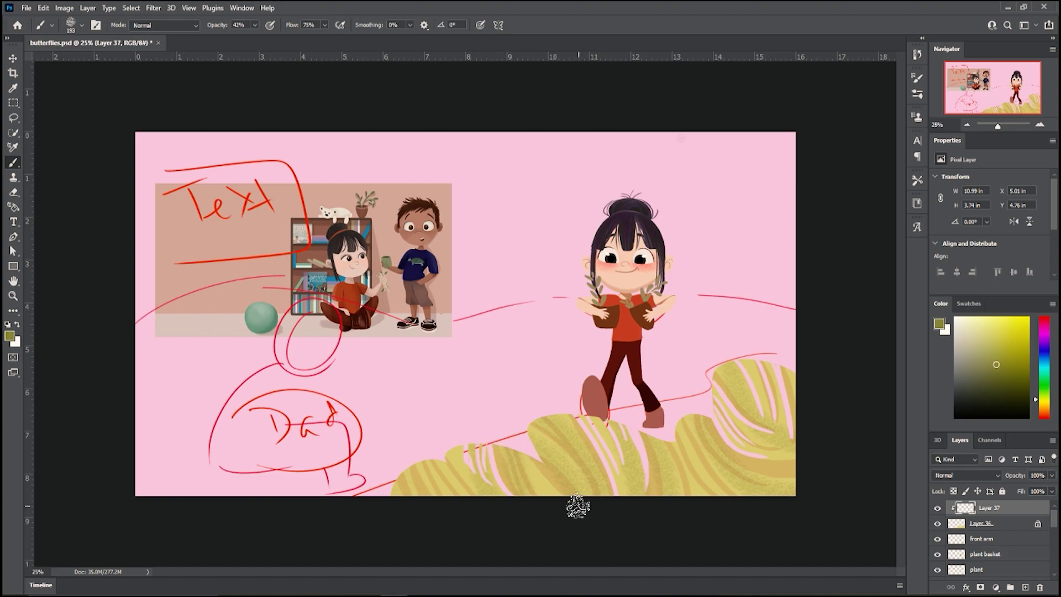
- Try broad pale-yellow and dark-olive chalk strokes over the hill with a 2165 px brush at higher opacity
{"action": "left_click", "coordinate": [1014, 382]}
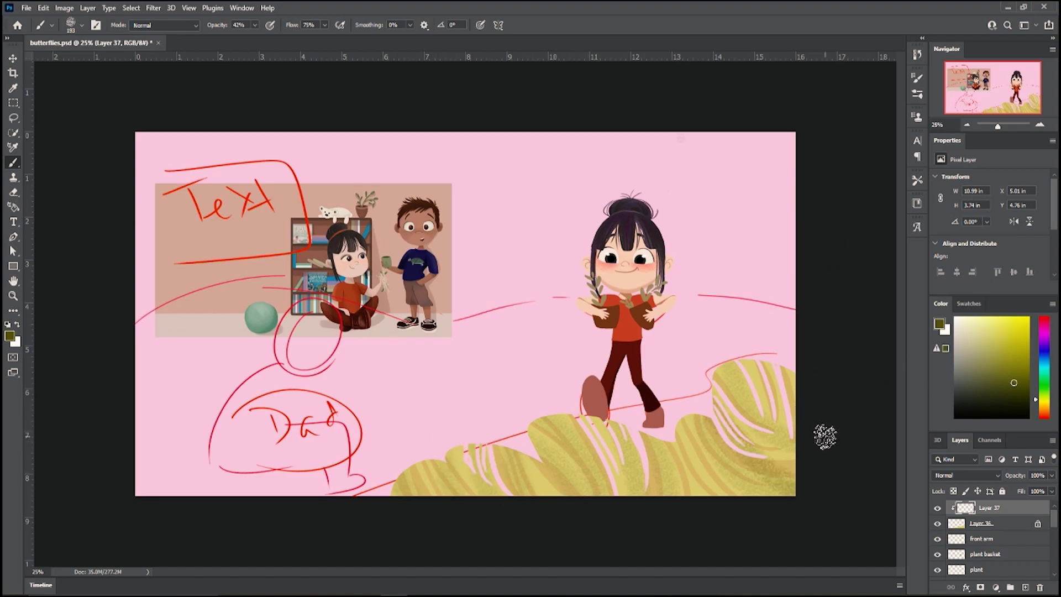
{"action": "left_click", "coordinate": [998, 327]}
{"action": "left_click", "coordinate": [81, 24]}
{"action": "left_click_drag", "start_coordinate": [117, 62], "coordinate": [133, 63]}
{"action": "left_click_drag", "start_coordinate": [682, 310], "coordinate": [519, 428]}
{"action": "key", "text": "ctrl+z"}
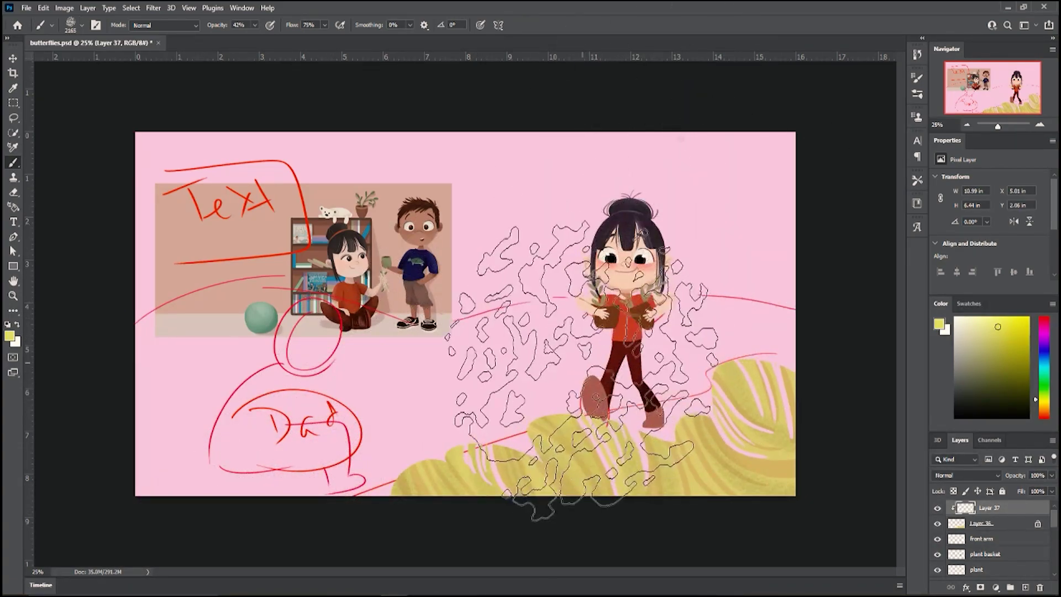
{"action": "left_click", "coordinate": [255, 25]}
{"action": "left_click_drag", "start_coordinate": [255, 38], "coordinate": [269, 38]}
{"action": "left_click_drag", "start_coordinate": [781, 418], "coordinate": [651, 441]}
{"action": "left_click_drag", "start_coordinate": [1003, 348], "coordinate": [1013, 398]}
{"action": "left_click_drag", "start_coordinate": [746, 430], "coordinate": [514, 470]}
- Compare the hill with and without the clipped chalk texture layer and delete that layer
{"action": "left_click", "coordinate": [12, 103]}
{"action": "left_click", "coordinate": [938, 508]}
{"action": "left_click", "coordinate": [937, 507]}
{"action": "left_click", "coordinate": [938, 508]}
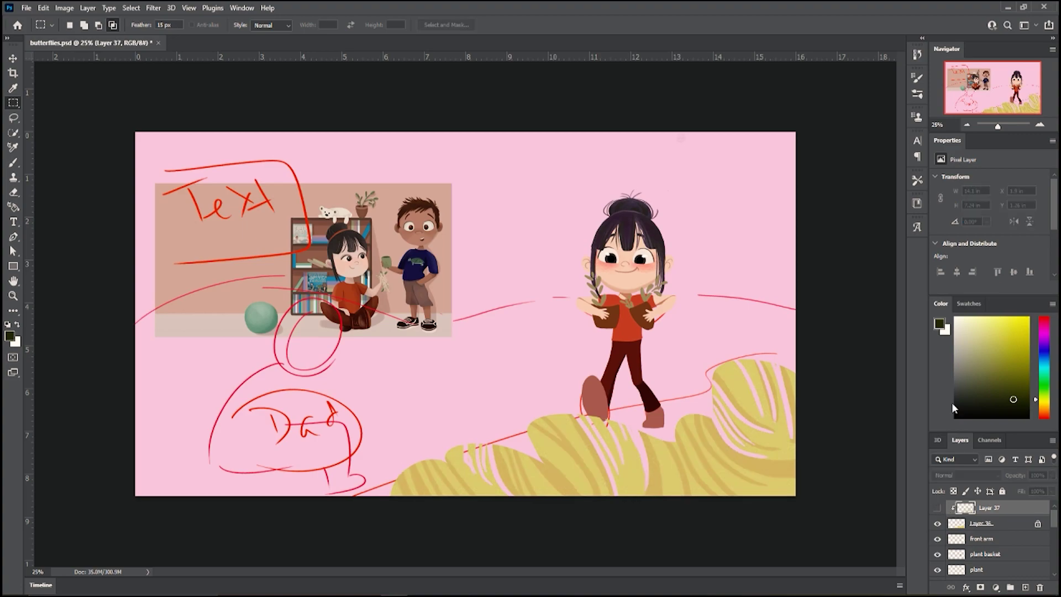
{"action": "key", "text": "Delete"}
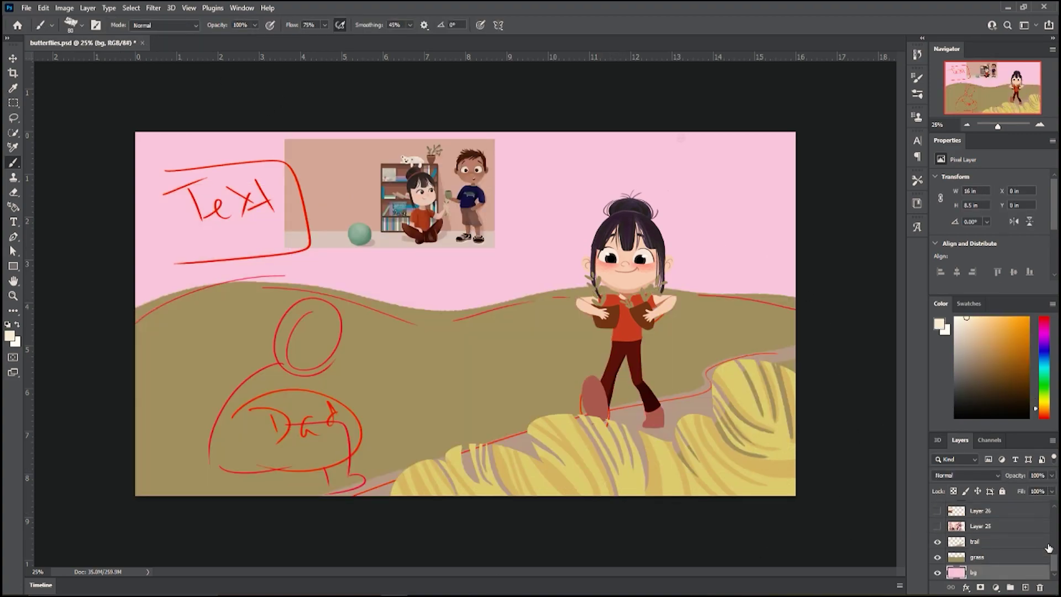
- Hide the pg 9 reference image and brush a soft cream glow into the middle of the sky with a 2165 px chalk brush
{"action": "left_click_drag", "start_coordinate": [1053, 561], "coordinate": [1053, 548]}
{"action": "left_click", "coordinate": [938, 561]}
{"action": "left_click", "coordinate": [82, 26]}
{"action": "left_click", "coordinate": [136, 130]}
{"action": "left_click", "coordinate": [458, 232]}
{"action": "mouse_move", "coordinate": [500, 282]}
{"action": "left_mouse_down"}
{"action": "mouse_move", "coordinate": [394, 296]}
{"action": "mouse_move", "coordinate": [259, 381]}
{"action": "left_mouse_up"}
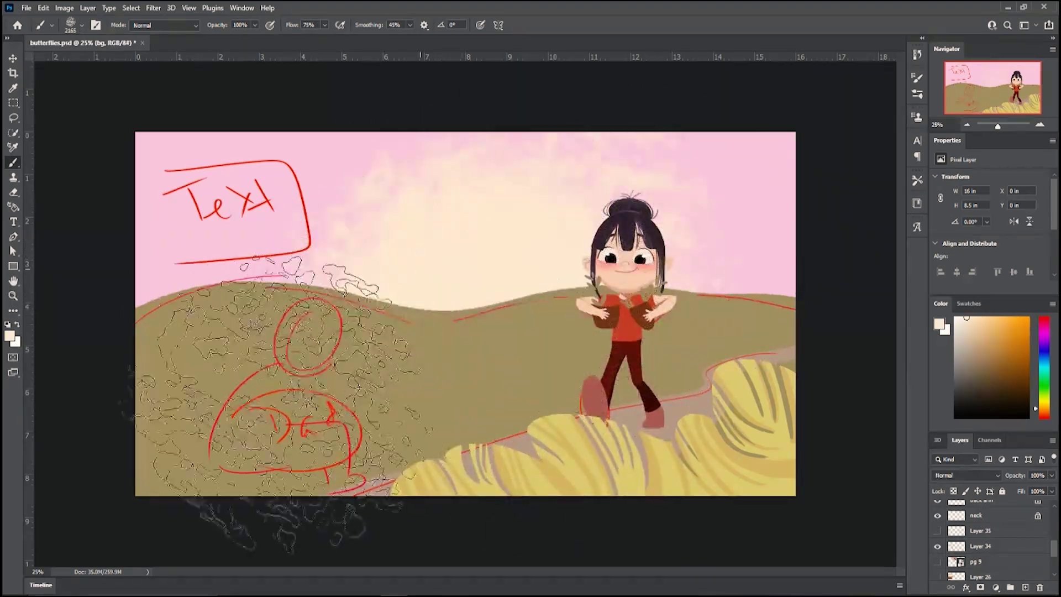
- Mix a deep magenta from the sky's pink and shade the sky's outer edges with the chalk brush at low opacity
{"action": "key", "text": "i"}
{"action": "left_click", "coordinate": [763, 182]}
{"action": "left_click", "coordinate": [1002, 372]}
{"action": "key", "text": "b"}
{"action": "left_click", "coordinate": [255, 25]}
{"action": "left_click", "coordinate": [82, 25]}
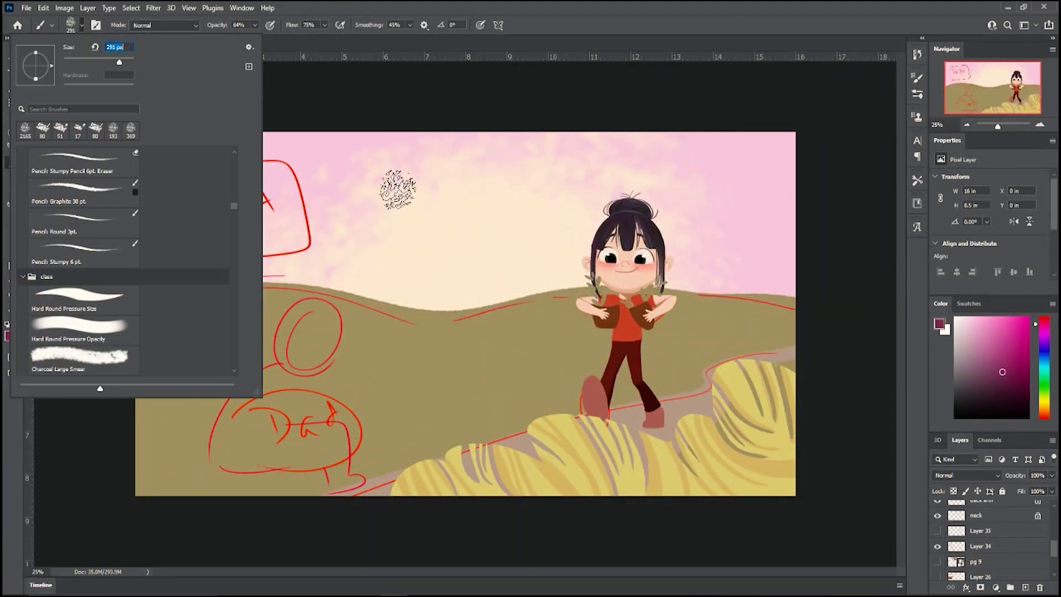
{"action": "left_click_drag", "start_coordinate": [377, 181], "coordinate": [329, 246]}
{"action": "key", "text": "ctrl+z"}
{"action": "left_click", "coordinate": [82, 25]}
{"action": "left_click", "coordinate": [255, 25]}
{"action": "left_click_drag", "start_coordinate": [273, 38], "coordinate": [241, 39]}
{"action": "mouse_move", "coordinate": [147, 134]}
{"action": "left_mouse_down"}
{"action": "mouse_move", "coordinate": [102, 308]}
{"action": "mouse_move", "coordinate": [120, 160]}
{"action": "left_mouse_up"}
{"action": "left_click_drag", "start_coordinate": [825, 121], "coordinate": [835, 313]}
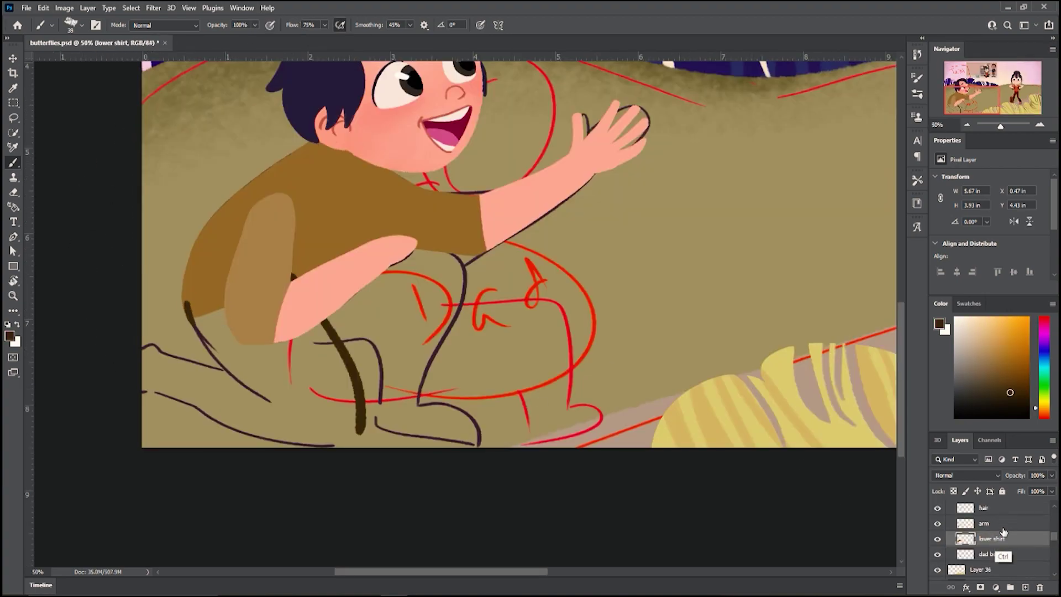
- Undo the last brown leg strokes and add a layer named "pants" between the lower shirt and dad bod layers
{"action": "key", "text": "ctrl+z"}
{"action": "key", "text": "ctrl+z"}
{"action": "left_click", "coordinate": [992, 553]}
{"action": "left_click", "coordinate": [1025, 587]}
{"action": "double_click", "coordinate": [993, 554]}
{"action": "type", "text": "pants"}
{"action": "key", "text": "Return"}
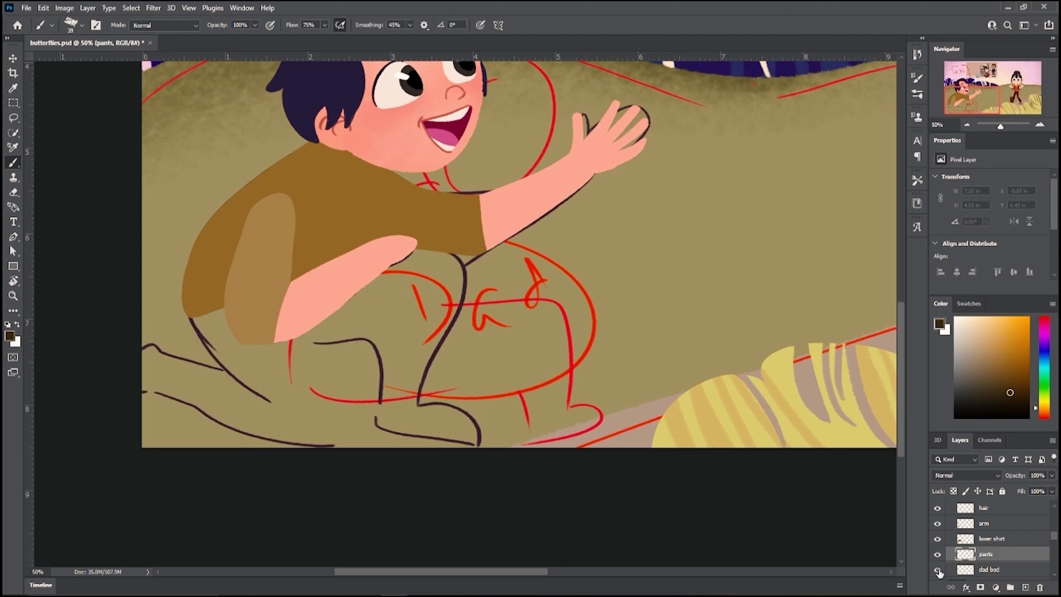
- Outline the dad's kneeling leg below the shirt in dark brown, fill it and tidy the gaps
{"action": "left_click_drag", "start_coordinate": [191, 316], "coordinate": [276, 433]}
{"action": "left_click_drag", "start_coordinate": [312, 331], "coordinate": [340, 444]}
{"action": "mouse_move", "coordinate": [269, 426]}
{"action": "left_mouse_down"}
{"action": "mouse_move", "coordinate": [335, 440]}
{"action": "mouse_move", "coordinate": [332, 420]}
{"action": "left_mouse_up"}
{"action": "left_click_drag", "start_coordinate": [233, 380], "coordinate": [303, 441]}
{"action": "left_click_drag", "start_coordinate": [257, 400], "coordinate": [301, 438]}
{"action": "left_click_drag", "start_coordinate": [309, 337], "coordinate": [326, 388]}
{"action": "key", "text": "g"}
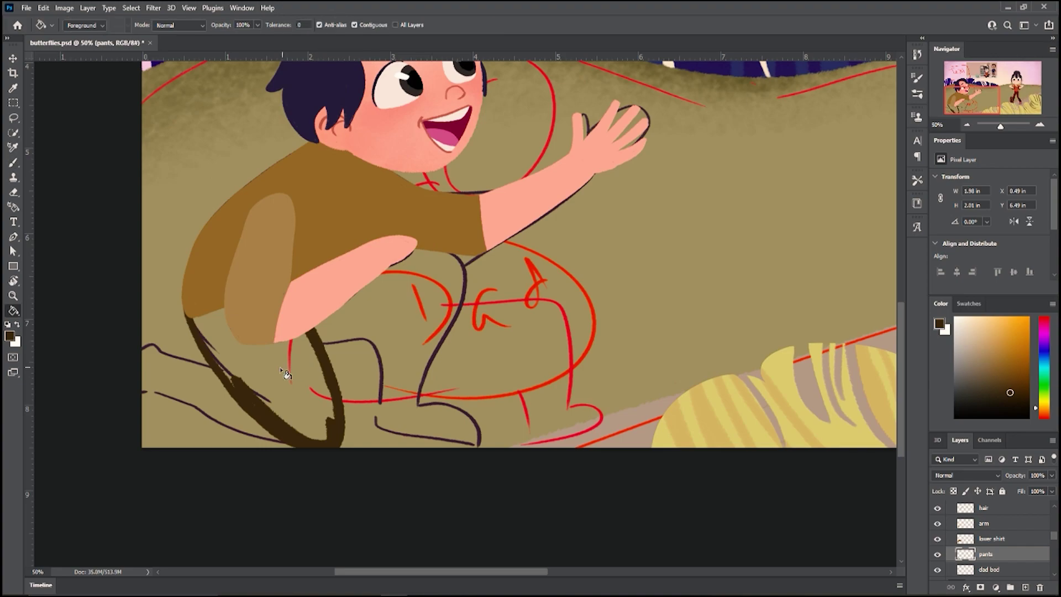
{"action": "left_click", "coordinate": [296, 372]}
{"action": "key", "text": "b"}
{"action": "left_click_drag", "start_coordinate": [280, 418], "coordinate": [218, 363]}
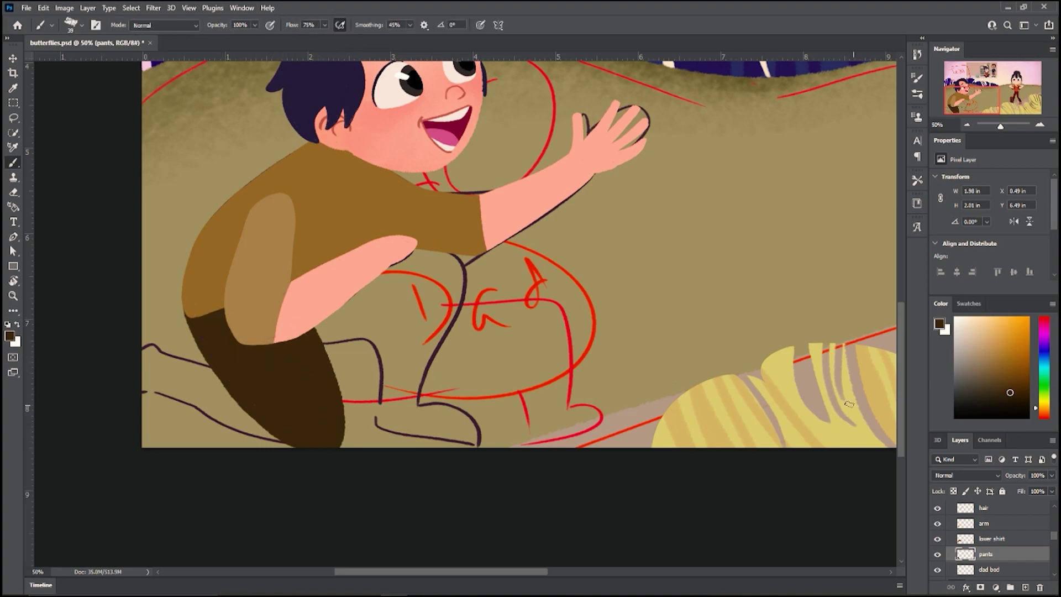
- Add a layer directly above the dad bod layer and name it "back leg"
{"action": "left_click", "coordinate": [997, 570]}
{"action": "left_click", "coordinate": [1025, 588]}
{"action": "double_click", "coordinate": [992, 569]}
{"action": "type", "text": "back leg"}
{"action": "key", "text": "Return"}
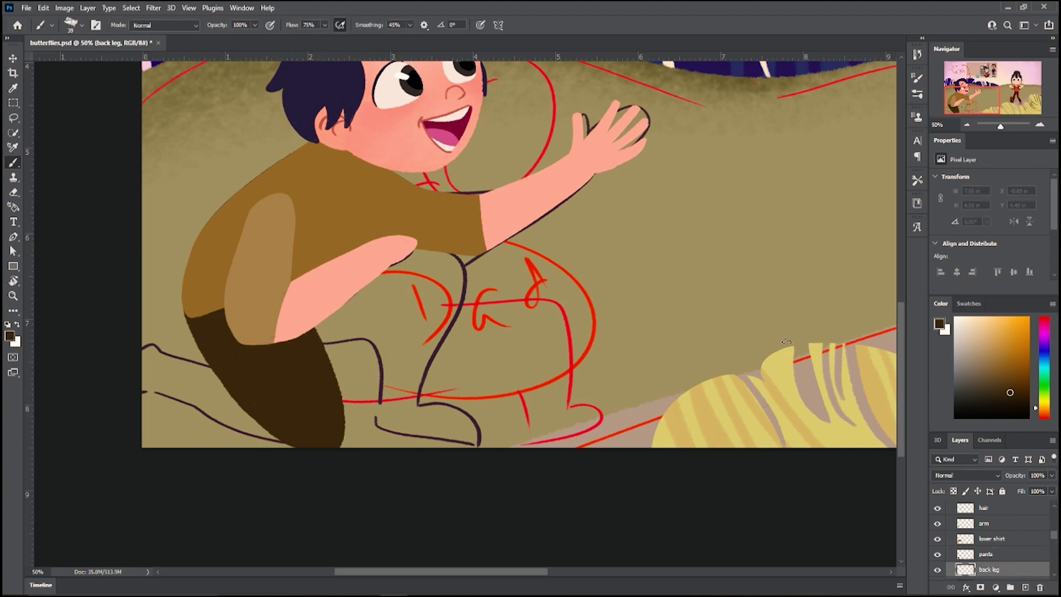
- Outline and fill the dad's bent back leg in dark brown, smooth its hem and extend the trousers behind the kneeling leg
{"action": "mouse_move", "coordinate": [313, 347]}
{"action": "left_mouse_down"}
{"action": "mouse_move", "coordinate": [390, 337]}
{"action": "mouse_move", "coordinate": [436, 347]}
{"action": "mouse_move", "coordinate": [462, 255]}
{"action": "left_mouse_up"}
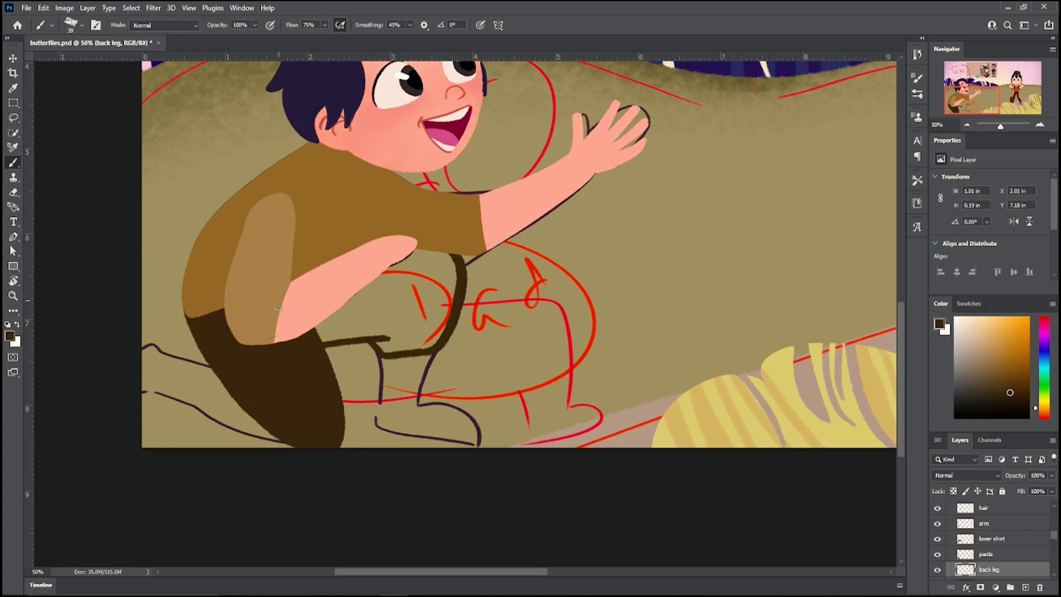
{"action": "key", "text": "g"}
{"action": "left_click", "coordinate": [390, 313]}
{"action": "key", "text": "b"}
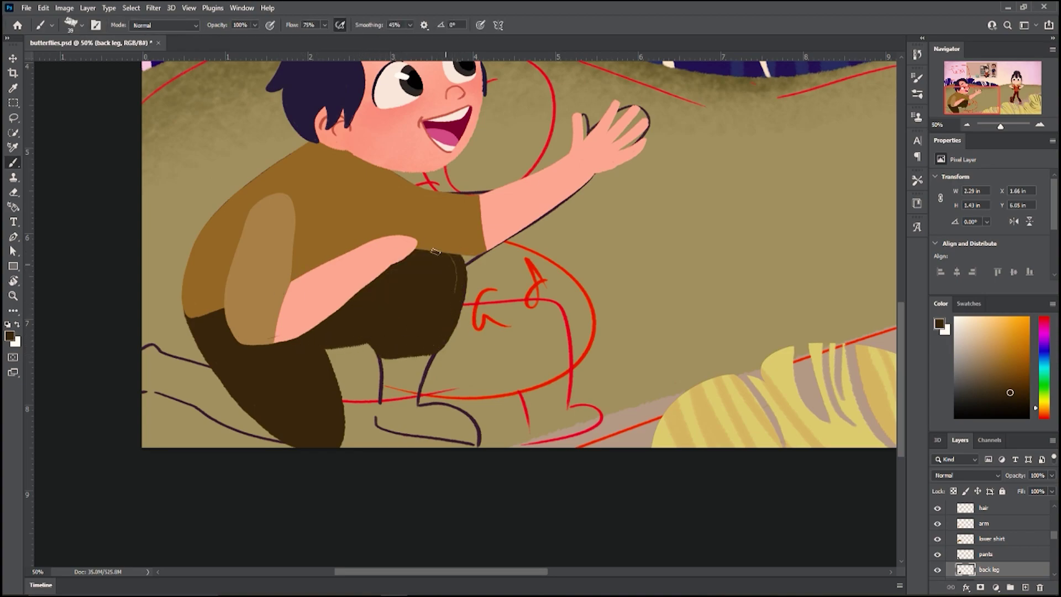
{"action": "left_click_drag", "start_coordinate": [380, 363], "coordinate": [430, 359]}
{"action": "left_click_drag", "start_coordinate": [252, 401], "coordinate": [275, 445]}
- Lock the back leg layer's transparency and paint darker brown shadows under the thigh and behind the kneeling leg
{"action": "left_click", "coordinate": [953, 491]}
{"action": "left_click", "coordinate": [1013, 402]}
{"action": "left_click_drag", "start_coordinate": [320, 329], "coordinate": [365, 343]}
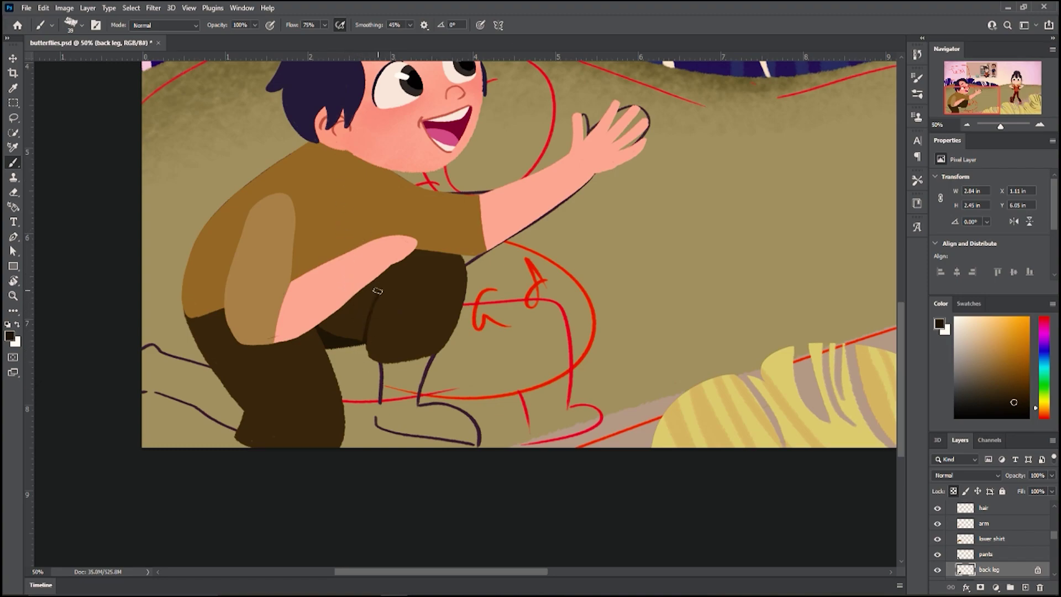
{"action": "left_click_drag", "start_coordinate": [247, 412], "coordinate": [275, 447]}
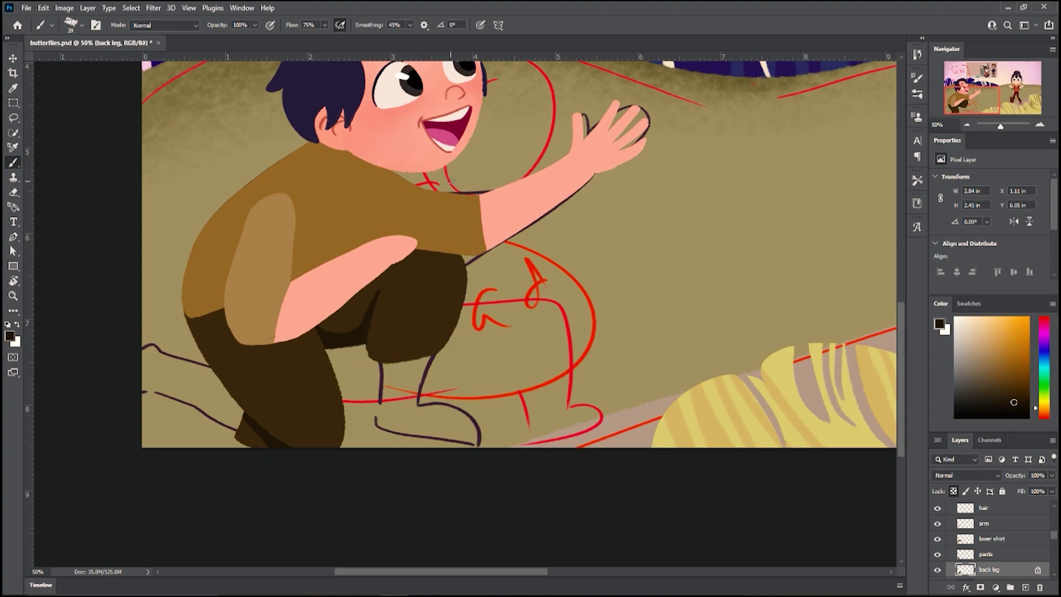
- Select the bent knee freehand, copy it to a new layer above the lower shirt and name it "back leg"
{"action": "left_click", "coordinate": [12, 119]}
{"action": "mouse_move", "coordinate": [341, 369]}
{"action": "left_mouse_down"}
{"action": "mouse_move", "coordinate": [450, 381]}
{"action": "mouse_move", "coordinate": [312, 366]}
{"action": "left_mouse_up"}
{"action": "left_click", "coordinate": [969, 538]}
{"action": "left_click", "coordinate": [937, 539]}
{"action": "left_click", "coordinate": [938, 539]}
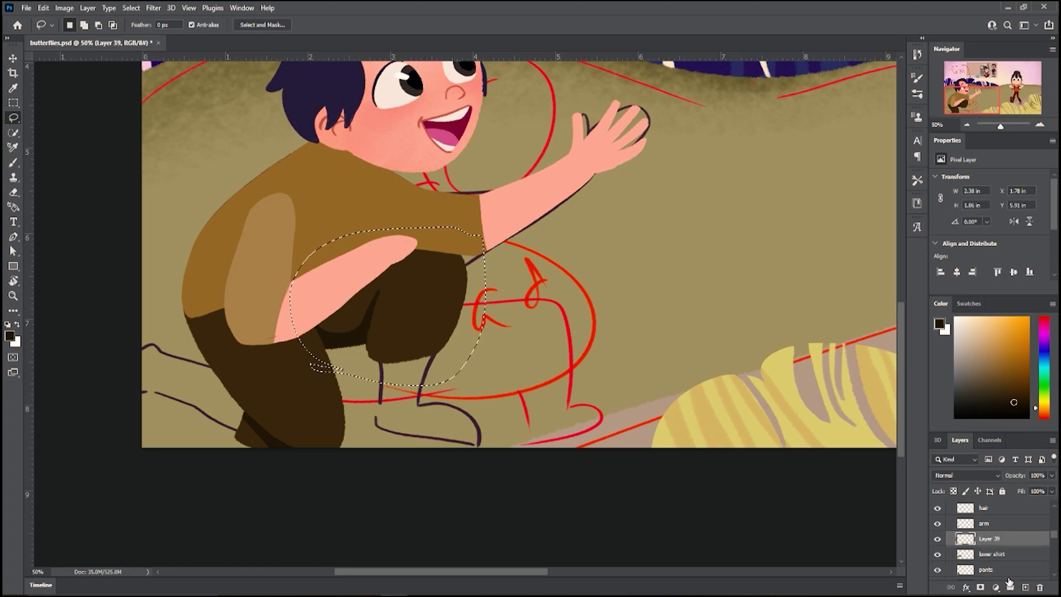
{"action": "key", "text": "ctrl+j"}
{"action": "double_click", "coordinate": [989, 539]}
{"action": "type", "text": "back leg"}
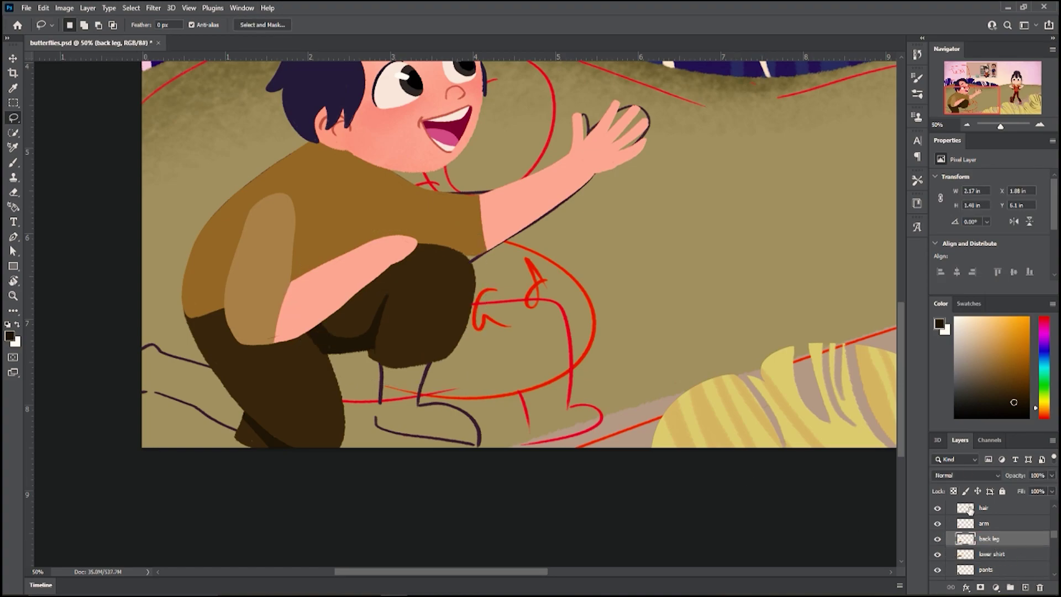
- Unlock the original back leg layer above dad bod and erase the duplicate knee from it
{"action": "left_click", "coordinate": [986, 569]}
{"action": "key", "text": "e"}
{"action": "left_click", "coordinate": [81, 26]}
{"action": "left_click", "coordinate": [80, 355]}
{"action": "left_click", "coordinate": [937, 569]}
{"action": "left_click", "coordinate": [936, 569]}
{"action": "left_click_drag", "start_coordinate": [1053, 535], "coordinate": [1053, 546]}
{"action": "left_click", "coordinate": [989, 514]}
{"action": "left_click", "coordinate": [368, 355]}
{"action": "left_click", "coordinate": [1036, 515]}
{"action": "key", "text": "ctrl+z"}
{"action": "left_click", "coordinate": [368, 355]}
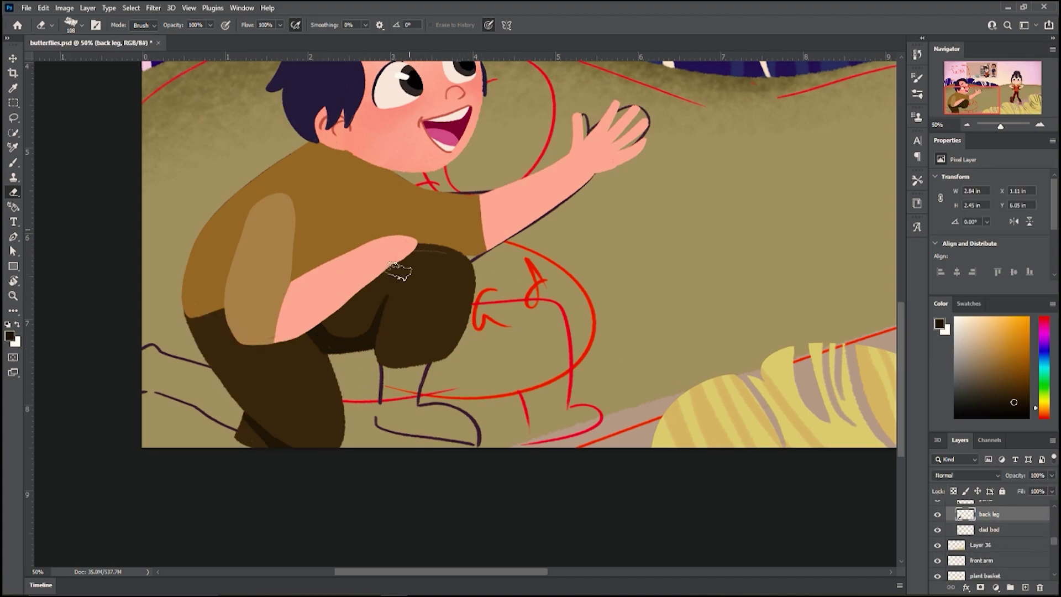
{"action": "left_click", "coordinate": [937, 515]}
{"action": "left_click", "coordinate": [937, 515]}
{"action": "scroll", "coordinate": [988, 547], "scroll_direction": "up", "scroll_amount": 2}
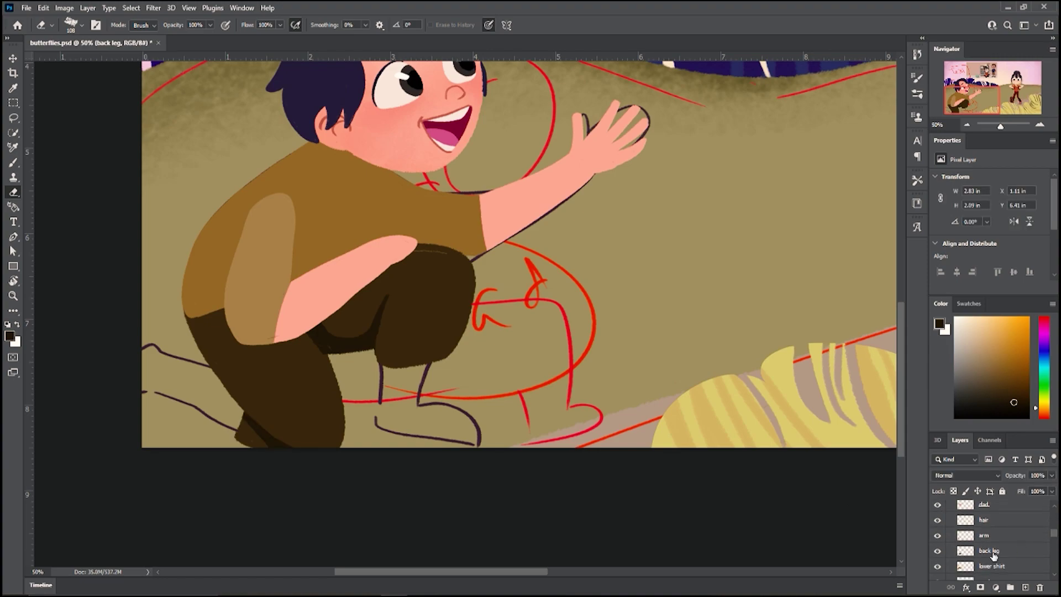
- Touch up the top edge of the bent knee in dark brown on the back leg layer above the lower shirt
{"action": "key", "text": "b"}
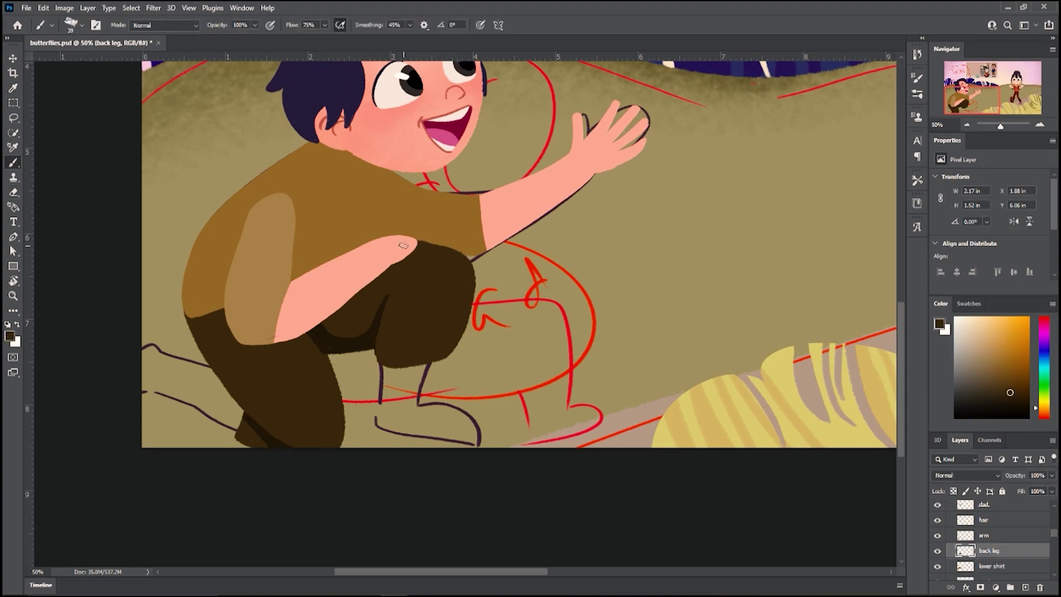
{"action": "key", "text": "ctrl+minus"}
{"action": "key", "text": "ctrl+minus"}
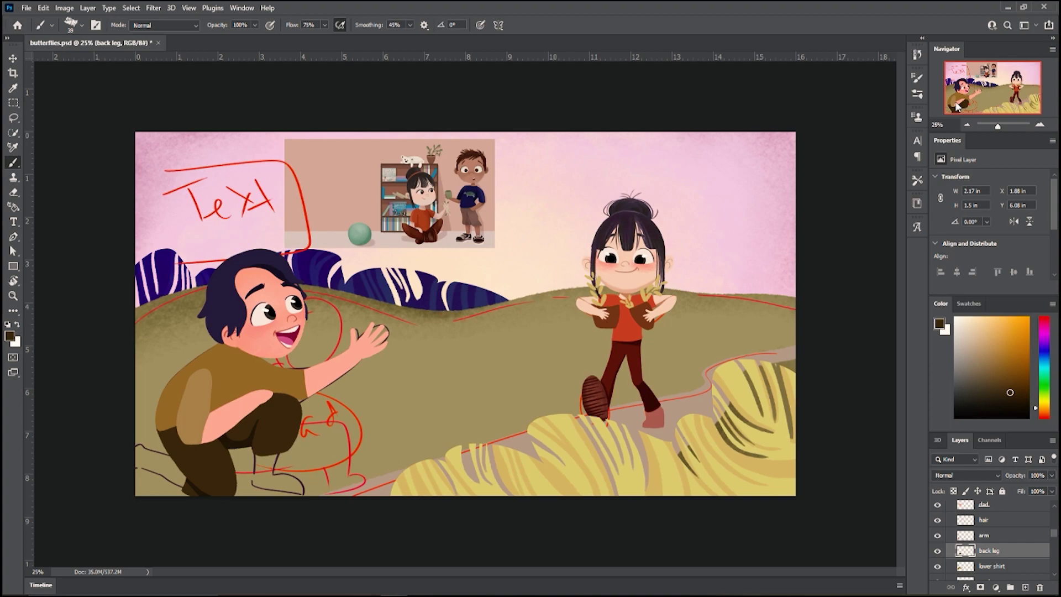
{"action": "key", "text": "ctrl+plus"}
{"action": "key", "text": "ctrl+plus"}
{"action": "left_click_drag", "start_coordinate": [984, 87], "coordinate": [965, 97]}
{"action": "left_click", "coordinate": [937, 550]}
{"action": "left_click", "coordinate": [937, 551]}
- Add a layer named "skin legs" below the lower back leg layer and paint the dad's bare lower legs in his skin colour
{"action": "left_click_drag", "start_coordinate": [1053, 534], "coordinate": [1053, 540]}
{"action": "left_click", "coordinate": [998, 549]}
{"action": "key", "text": "ctrl+shift+alt+n"}
{"action": "double_click", "coordinate": [998, 548]}
{"action": "type", "text": "skin d"}
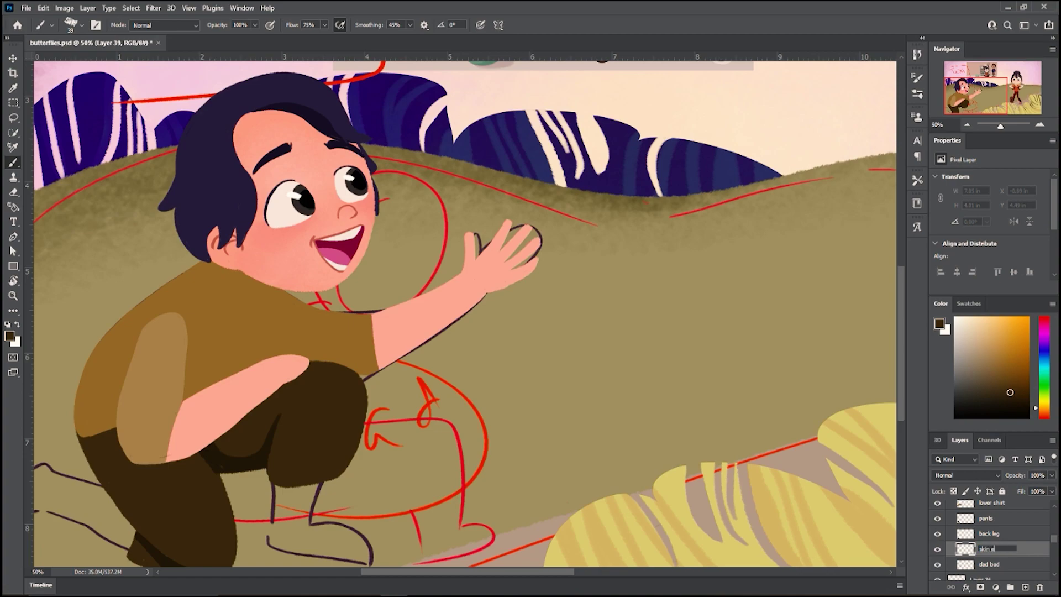
{"action": "key", "text": "Return"}
{"action": "left_click", "coordinate": [243, 401], "text": "alt"}
{"action": "mouse_move", "coordinate": [279, 472]}
{"action": "left_mouse_down"}
{"action": "mouse_move", "coordinate": [278, 506]}
{"action": "mouse_move", "coordinate": [307, 491]}
{"action": "mouse_move", "coordinate": [306, 526]}
{"action": "left_mouse_up"}
{"action": "mouse_move", "coordinate": [131, 550]}
{"action": "left_mouse_down"}
{"action": "mouse_move", "coordinate": [61, 510]}
{"action": "mouse_move", "coordinate": [71, 478]}
{"action": "mouse_move", "coordinate": [102, 488]}
{"action": "mouse_move", "coordinate": [63, 506]}
{"action": "mouse_move", "coordinate": [97, 521]}
{"action": "mouse_move", "coordinate": [62, 502]}
{"action": "mouse_move", "coordinate": [72, 493]}
{"action": "mouse_move", "coordinate": [143, 517]}
{"action": "mouse_move", "coordinate": [154, 540]}
{"action": "left_mouse_up"}
{"action": "mouse_move", "coordinate": [283, 526]}
{"action": "left_mouse_down"}
{"action": "mouse_move", "coordinate": [281, 494]}
{"action": "mouse_move", "coordinate": [273, 530]}
{"action": "left_mouse_up"}
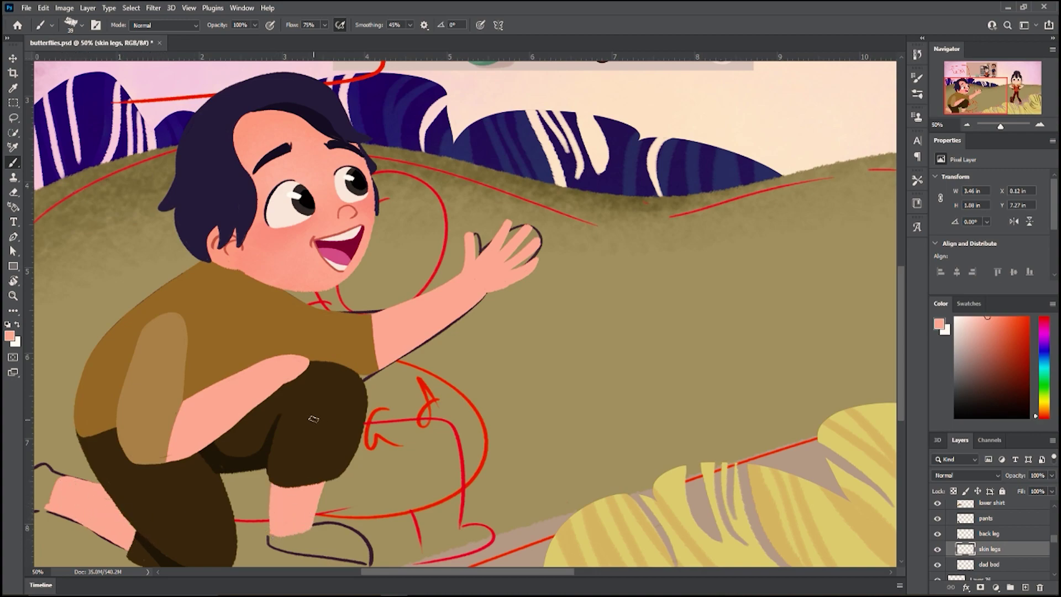
- Add a layer named "shoes" above skin legs and paint both of the dad's shoes in the dark brown of his pants
{"action": "key", "text": "ctrl+shift+alt+n"}
{"action": "double_click", "coordinate": [983, 548]}
{"action": "key", "text": "Return"}
{"action": "left_click", "coordinate": [318, 464], "text": "alt"}
{"action": "mouse_move", "coordinate": [270, 535]}
{"action": "left_mouse_down"}
{"action": "mouse_move", "coordinate": [326, 522]}
{"action": "mouse_move", "coordinate": [371, 561]}
{"action": "mouse_move", "coordinate": [271, 536]}
{"action": "mouse_move", "coordinate": [344, 559]}
{"action": "mouse_move", "coordinate": [348, 532]}
{"action": "mouse_move", "coordinate": [274, 535]}
{"action": "mouse_move", "coordinate": [347, 528]}
{"action": "mouse_move", "coordinate": [298, 549]}
{"action": "mouse_move", "coordinate": [362, 555]}
{"action": "mouse_move", "coordinate": [331, 529]}
{"action": "left_mouse_up"}
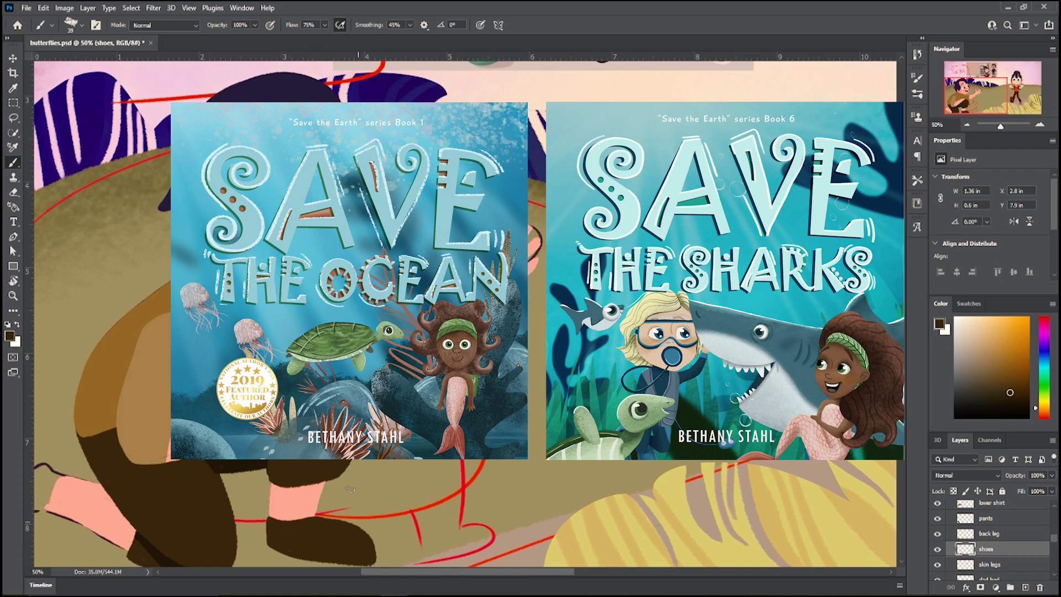
{"action": "mouse_move", "coordinate": [55, 474]}
{"action": "left_mouse_down"}
{"action": "mouse_move", "coordinate": [11, 516]}
{"action": "mouse_move", "coordinate": [37, 462]}
{"action": "mouse_move", "coordinate": [32, 510]}
{"action": "left_mouse_up"}
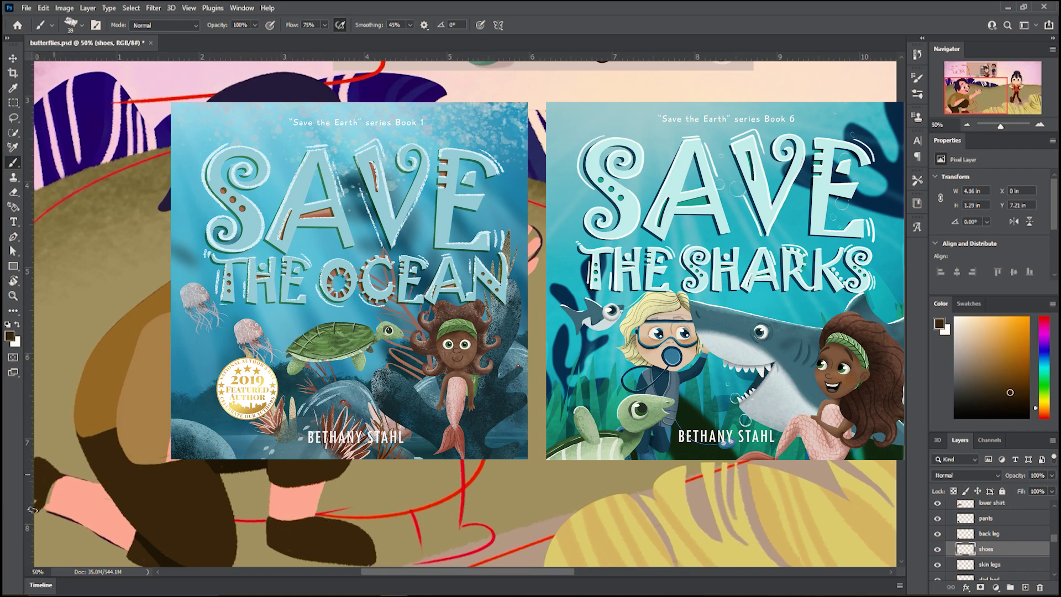
- Touch up the rear ankle beside the shoe in skin colour on the skin legs layer
{"action": "left_click", "coordinate": [982, 564]}
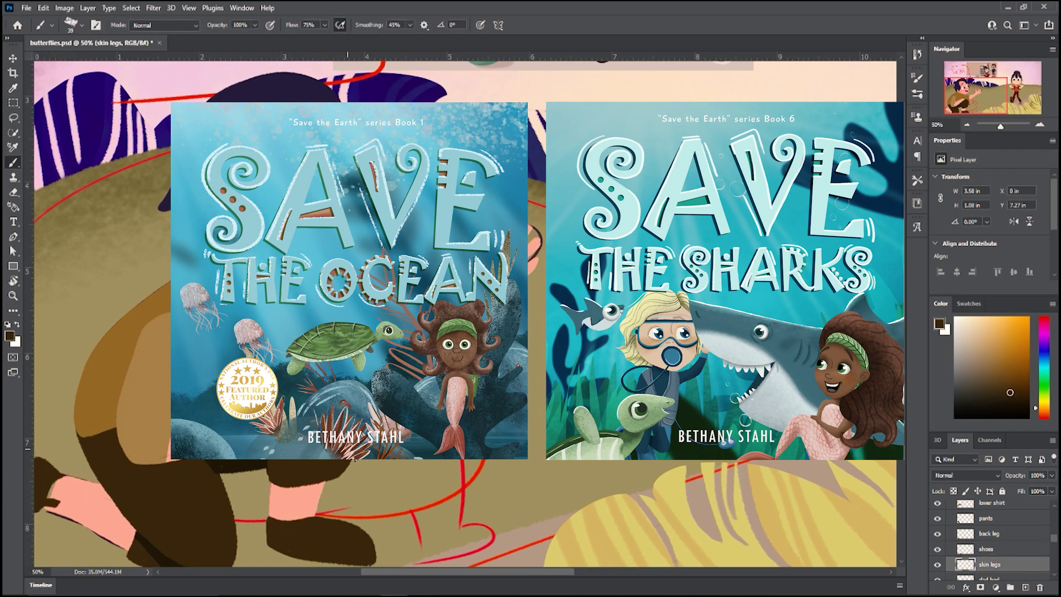
{"action": "left_click", "coordinate": [54, 500], "text": "alt"}
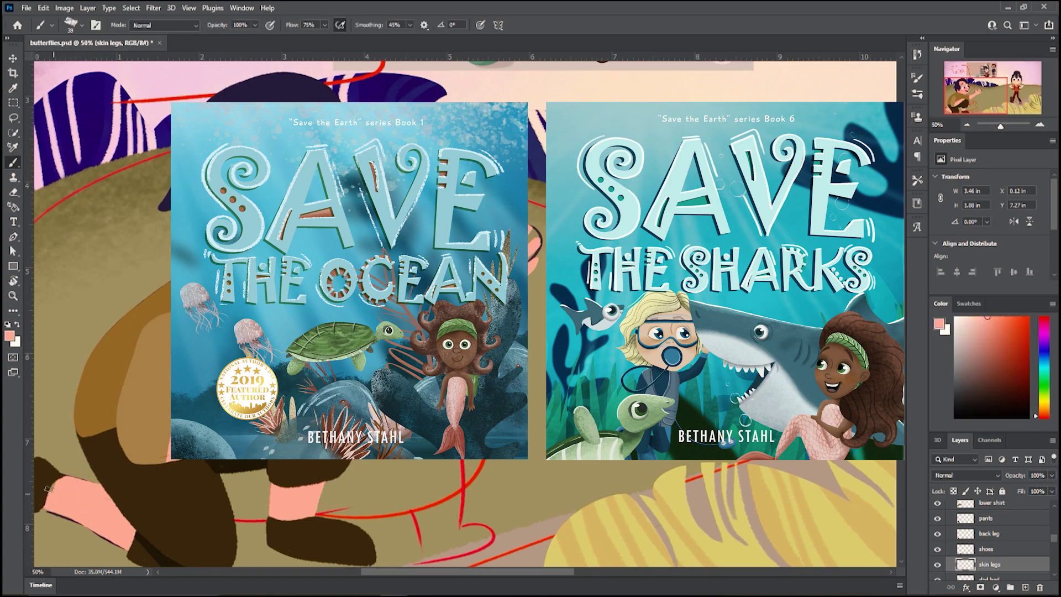
{"action": "key", "text": "ctrl+minus"}
{"action": "key", "text": "ctrl+minus"}
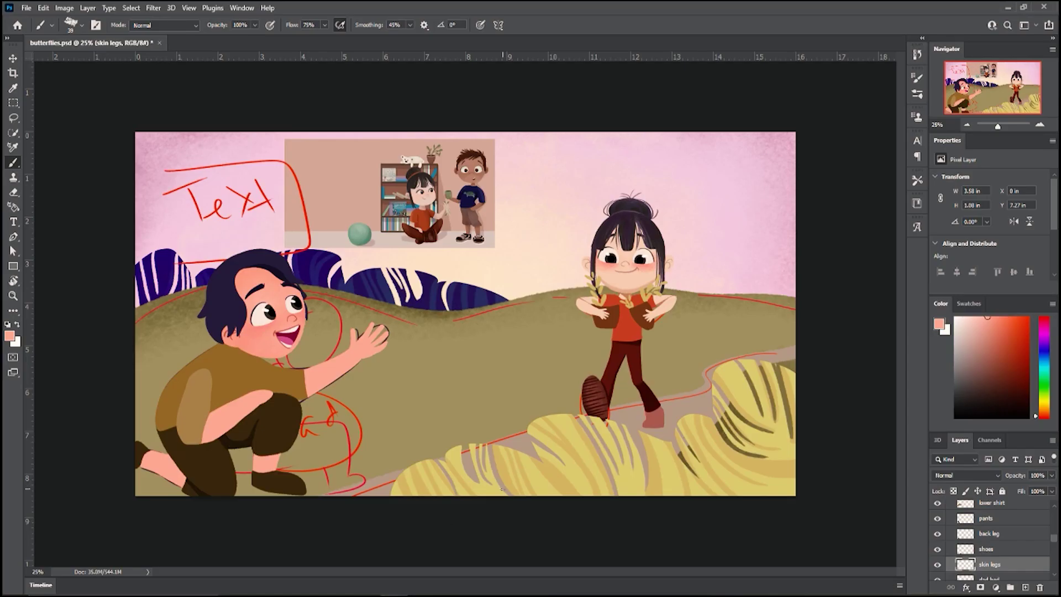
- Collapse the dad group and add a layer named "butterfy=ly garden" above Layer 36
{"action": "left_click_drag", "start_coordinate": [1053, 537], "coordinate": [1049, 513]}
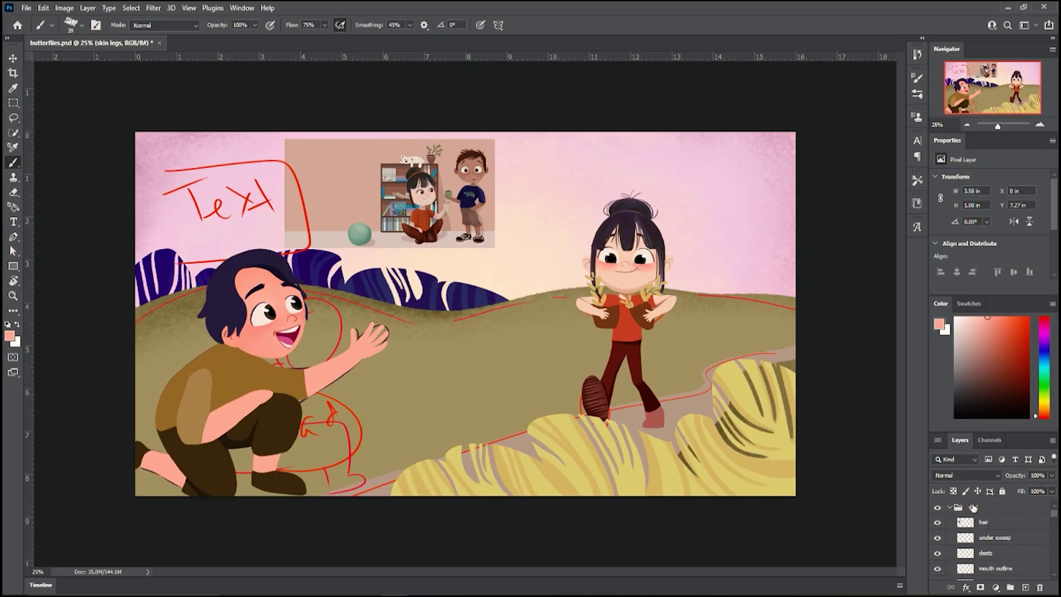
{"action": "left_click", "coordinate": [949, 507]}
{"action": "left_click", "coordinate": [981, 522]}
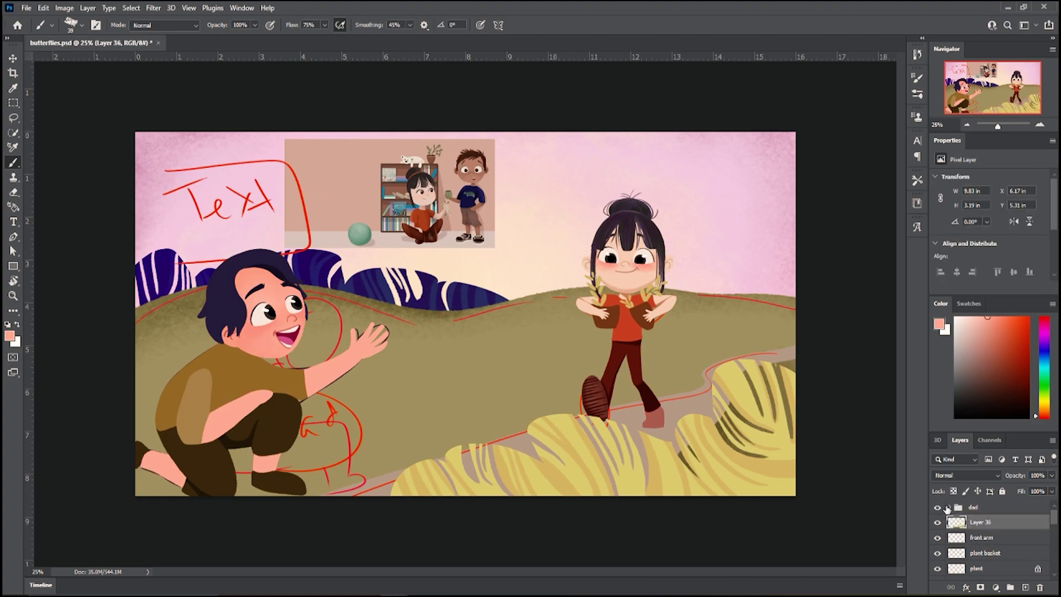
{"action": "left_click", "coordinate": [1024, 587]}
{"action": "double_click", "coordinate": [978, 522]}
{"action": "type", "text": "butterfy=l"}
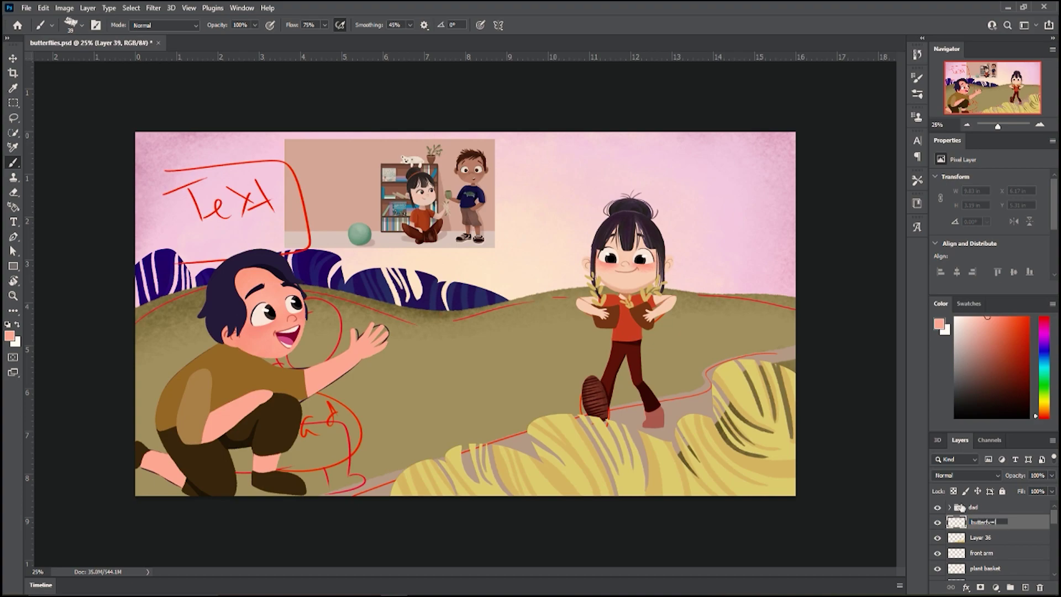
{"action": "type", "text": "y garden"}
{"action": "key", "text": "Return"}
- Delete the dad bod sketch layer and sketch a jagged dark maroon garden outline across the hill on the butterfly garden layer
{"action": "left_click", "coordinate": [995, 382]}
{"action": "left_click_drag", "start_coordinate": [1055, 513], "coordinate": [1055, 544]}
{"action": "left_click", "coordinate": [950, 507]}
{"action": "left_click", "coordinate": [1026, 560]}
{"action": "key", "text": "Delete"}
{"action": "left_click", "coordinate": [999, 539]}
{"action": "mouse_move", "coordinate": [418, 459]}
{"action": "left_mouse_down"}
{"action": "mouse_move", "coordinate": [486, 362]}
{"action": "mouse_move", "coordinate": [280, 406]}
{"action": "mouse_move", "coordinate": [181, 311]}
{"action": "mouse_move", "coordinate": [138, 365]}
{"action": "left_mouse_up"}
- Delete the layer with the red layout sketch
{"action": "left_click_drag", "start_coordinate": [1053, 548], "coordinate": [1054, 559]}
{"action": "left_click", "coordinate": [937, 548]}
{"action": "left_click", "coordinate": [977, 551]}
{"action": "key", "text": "Delete"}
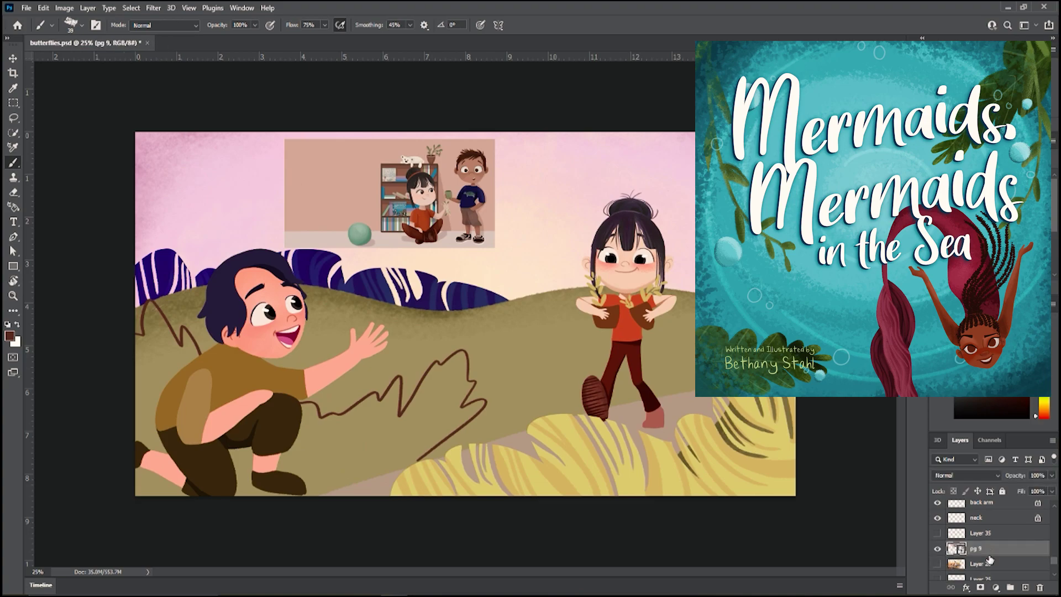
- Lock the transparency of the dad's top hair layer and mix a brighter purple from the hair colour
{"action": "scroll", "coordinate": [989, 559], "scroll_direction": "up", "scroll_amount": 10}
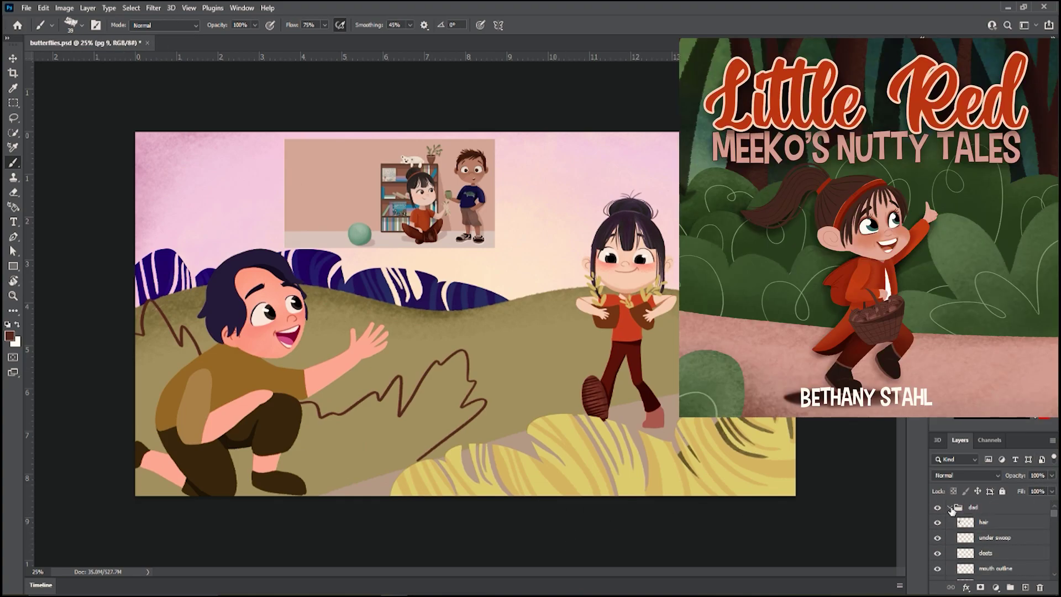
{"action": "left_click", "coordinate": [993, 525]}
{"action": "key", "text": "ctrl+plus"}
{"action": "key", "text": "ctrl+plus"}
{"action": "key", "text": "ctrl+plus"}
{"action": "left_click_drag", "start_coordinate": [387, 332], "coordinate": [837, 283]}
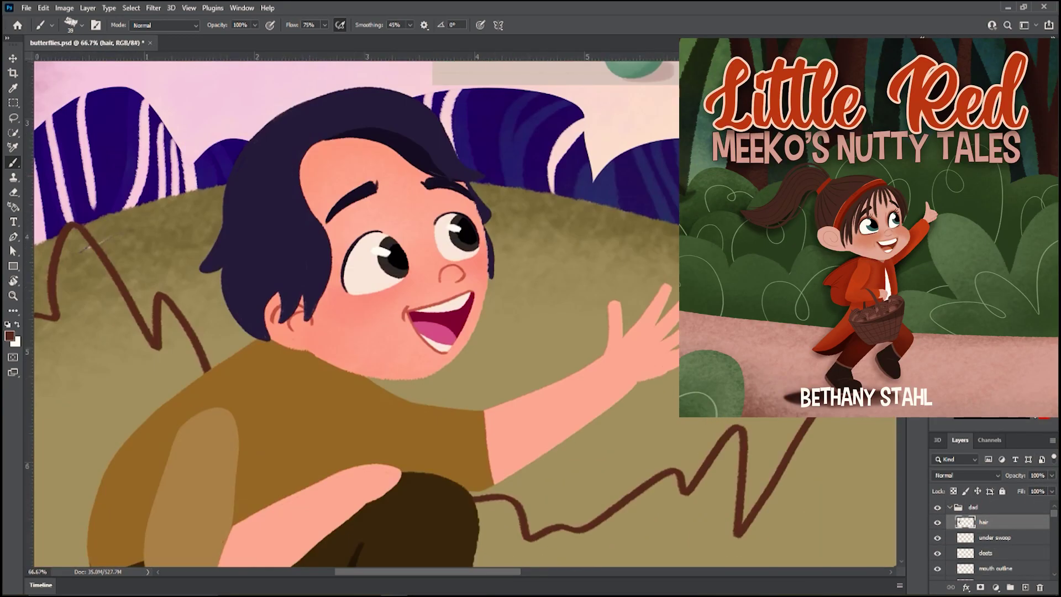
{"action": "left_click", "coordinate": [937, 522]}
{"action": "left_click", "coordinate": [938, 521]}
{"action": "left_click", "coordinate": [952, 491]}
{"action": "left_click", "coordinate": [308, 289], "text": "alt"}
{"action": "left_click", "coordinate": [998, 370]}
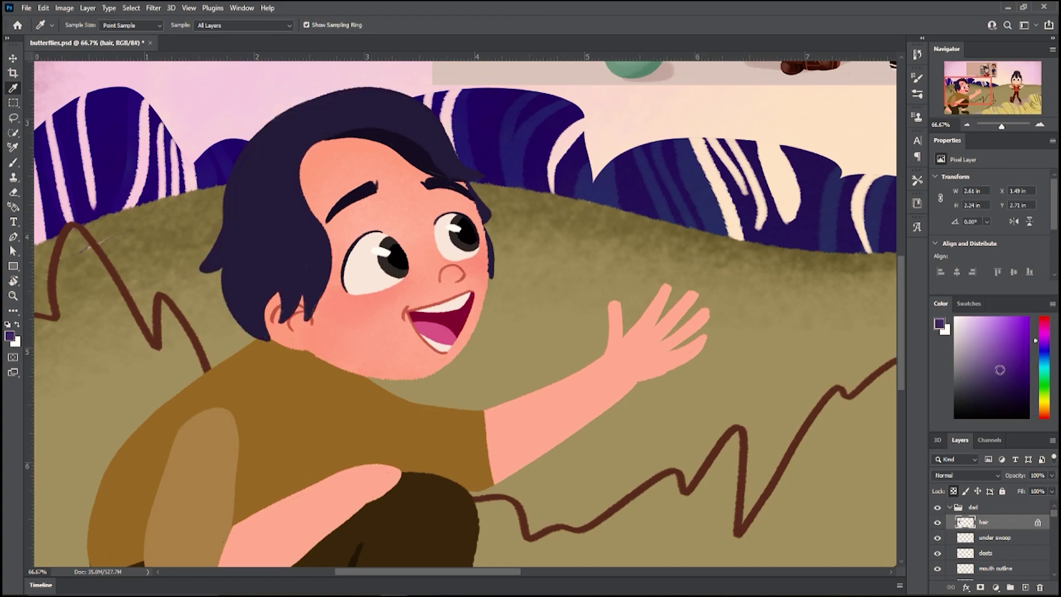
- Try purple strands along the hair's inner edge on the hair layer, reducing the brush size, and undo them
{"action": "left_click_drag", "start_coordinate": [305, 127], "coordinate": [319, 298]}
{"action": "key", "text": "ctrl+z"}
{"action": "left_click", "coordinate": [82, 25]}
{"action": "left_click", "coordinate": [82, 25]}
{"action": "key", "text": "bracketleft"}
{"action": "key", "text": "bracketleft"}
{"action": "mouse_move", "coordinate": [314, 134]}
{"action": "left_mouse_down"}
{"action": "mouse_move", "coordinate": [330, 259]}
{"action": "mouse_move", "coordinate": [321, 297]}
{"action": "mouse_move", "coordinate": [305, 305]}
{"action": "left_mouse_up"}
{"action": "key", "text": "ctrl+z"}
{"action": "key", "text": "ctrl+z"}
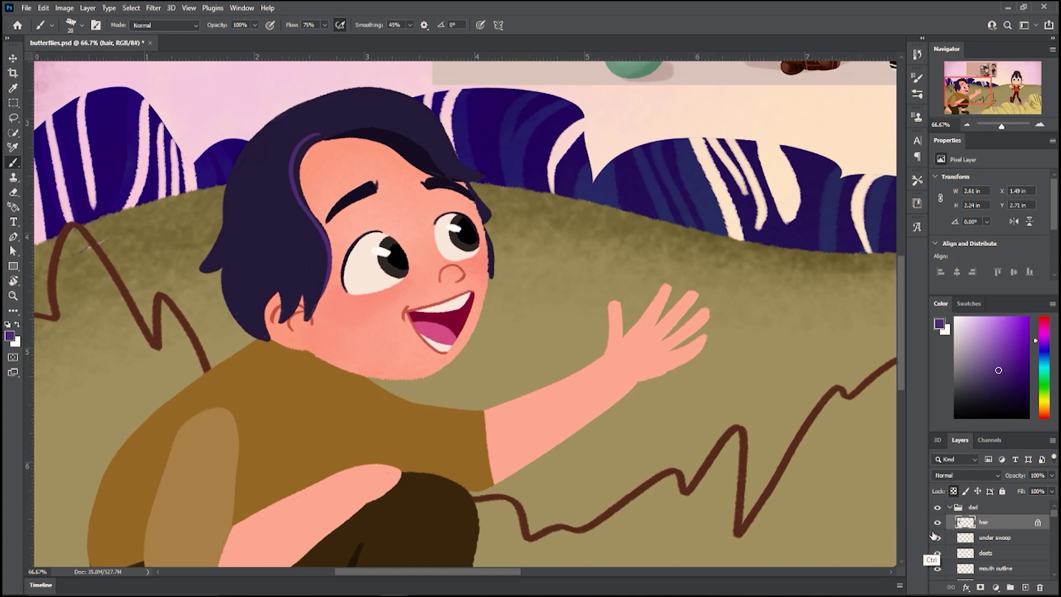
- Add a layer named "color" clipped to the dad's top hair layer
{"action": "left_click", "coordinate": [1025, 587]}
{"action": "left_click", "coordinate": [997, 529], "text": "alt"}
{"action": "double_click", "coordinate": [996, 522]}
{"action": "type", "text": "color"}
{"action": "key", "text": "Return"}
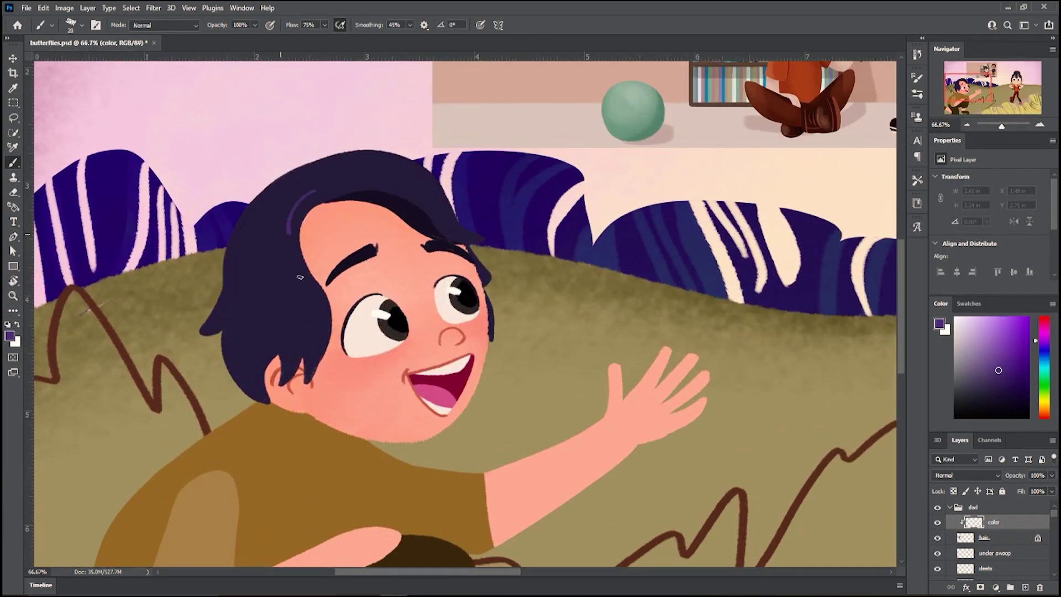
- Paint thin purple strands that follow the flow of the dad's hair on the clipped color layer
{"action": "left_click_drag", "start_coordinate": [300, 277], "coordinate": [325, 350]}
{"action": "left_click_drag", "start_coordinate": [277, 185], "coordinate": [312, 383]}
{"action": "mouse_move", "coordinate": [268, 186]}
{"action": "left_mouse_down"}
{"action": "mouse_move", "coordinate": [293, 384]}
{"action": "mouse_move", "coordinate": [272, 400]}
{"action": "left_mouse_up"}
{"action": "left_click_drag", "start_coordinate": [249, 227], "coordinate": [244, 395]}
{"action": "left_click_drag", "start_coordinate": [249, 201], "coordinate": [240, 377]}
{"action": "mouse_move", "coordinate": [224, 290]}
{"action": "left_mouse_down"}
{"action": "mouse_move", "coordinate": [243, 382]}
{"action": "mouse_move", "coordinate": [211, 333]}
{"action": "left_mouse_up"}
{"action": "mouse_move", "coordinate": [311, 170]}
{"action": "left_mouse_down"}
{"action": "mouse_move", "coordinate": [444, 193]}
{"action": "mouse_move", "coordinate": [457, 240]}
{"action": "left_mouse_up"}
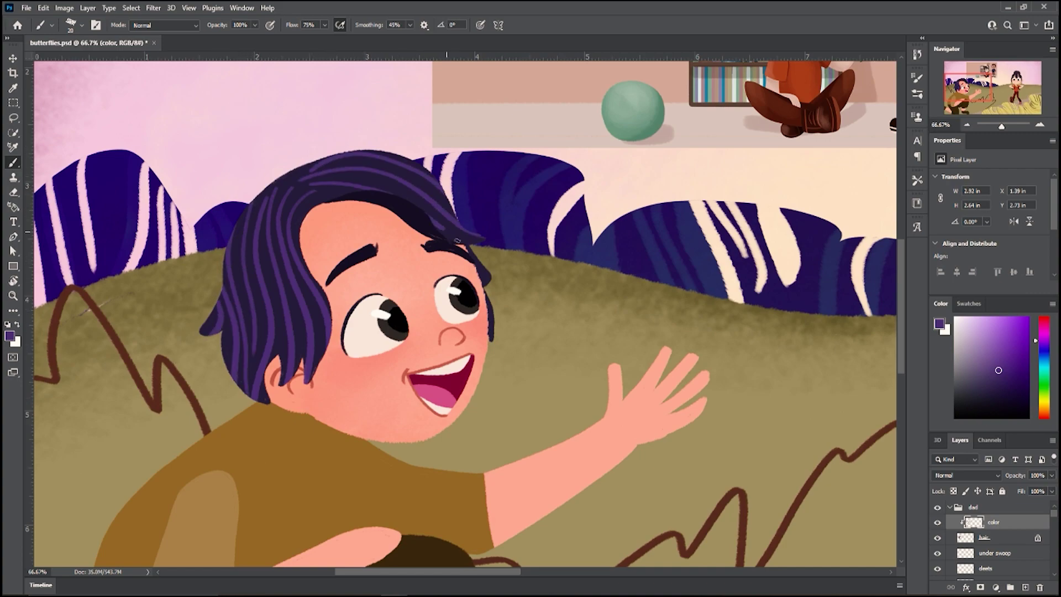
- Soften the purple hair strands with a textured brush at 28% opacity in dark purple on the color layer
{"action": "key", "text": "ctrl+0"}
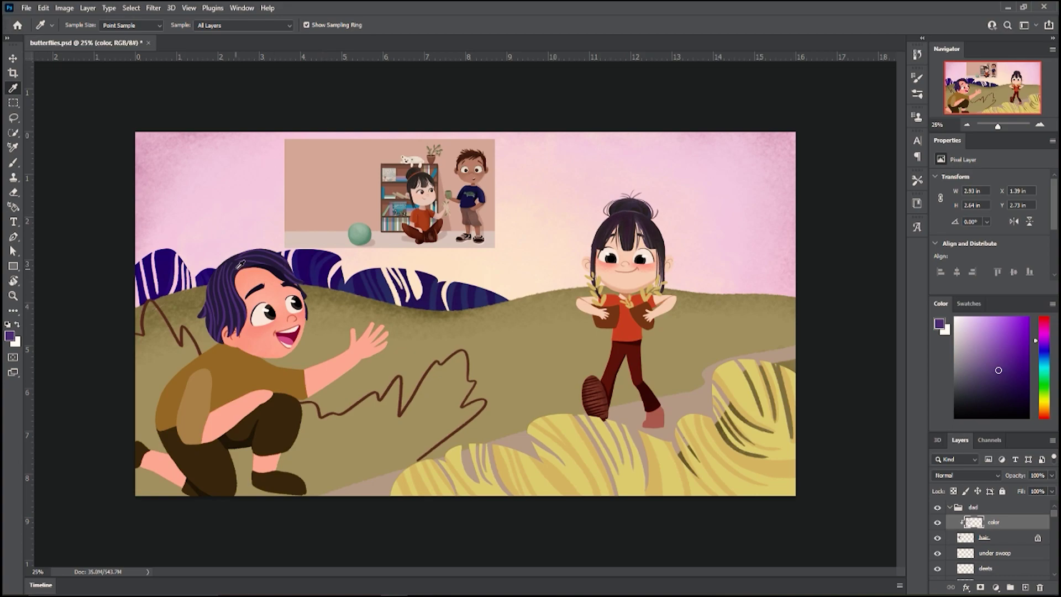
{"action": "left_click", "coordinate": [647, 216], "text": "alt"}
{"action": "left_click", "coordinate": [81, 25]}
{"action": "left_click_drag", "start_coordinate": [234, 205], "coordinate": [237, 217]}
{"action": "left_click", "coordinate": [118, 234]}
{"action": "left_click", "coordinate": [317, 108]}
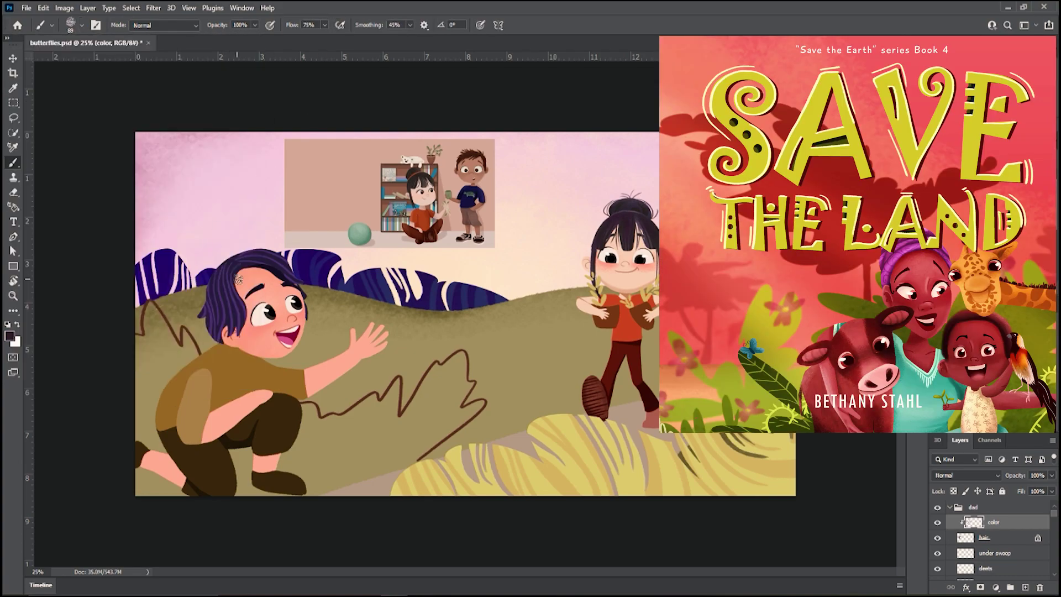
{"action": "left_click", "coordinate": [81, 25]}
{"action": "left_click", "coordinate": [118, 63]}
{"action": "left_click", "coordinate": [255, 24]}
{"action": "left_click", "coordinate": [218, 39]}
{"action": "mouse_move", "coordinate": [226, 323]}
{"action": "left_mouse_down"}
{"action": "mouse_move", "coordinate": [247, 274]}
{"action": "mouse_move", "coordinate": [202, 331]}
{"action": "mouse_move", "coordinate": [269, 244]}
{"action": "left_mouse_up"}
{"action": "left_click", "coordinate": [964, 350]}
{"action": "left_click", "coordinate": [251, 296], "text": "alt"}
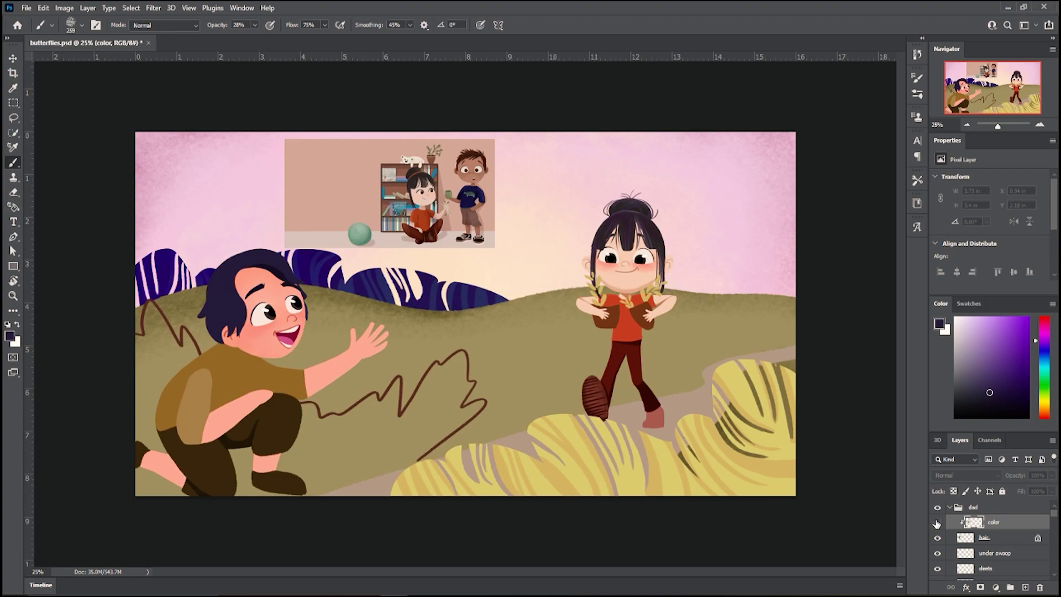
{"action": "mouse_move", "coordinate": [226, 319]}
{"action": "left_mouse_down"}
{"action": "mouse_move", "coordinate": [210, 325]}
{"action": "mouse_move", "coordinate": [318, 287]}
{"action": "mouse_move", "coordinate": [217, 260]}
{"action": "mouse_move", "coordinate": [261, 300]}
{"action": "mouse_move", "coordinate": [169, 394]}
{"action": "left_mouse_up"}
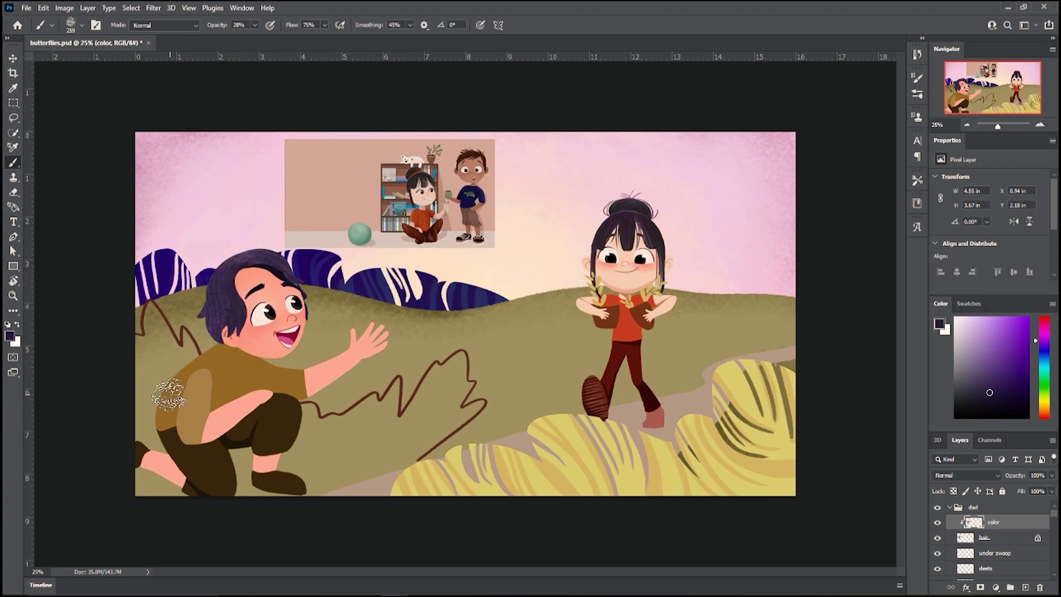
- Add a layer named "neck" between the hair and arm layers in the dad group
{"action": "key", "text": "ctrl+plus"}
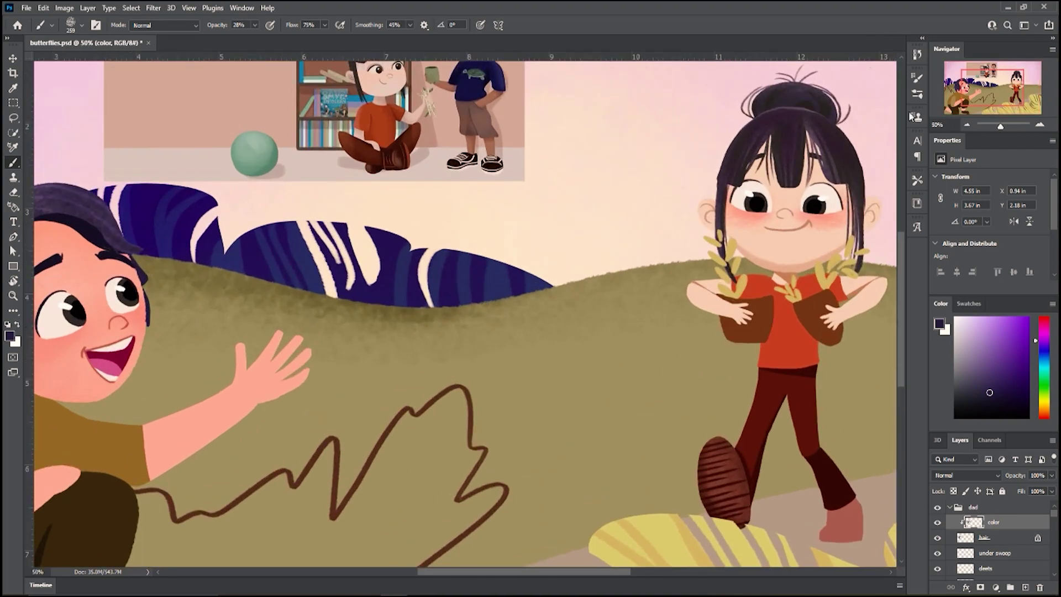
{"action": "left_click_drag", "start_coordinate": [531, 420], "coordinate": [758, 309]}
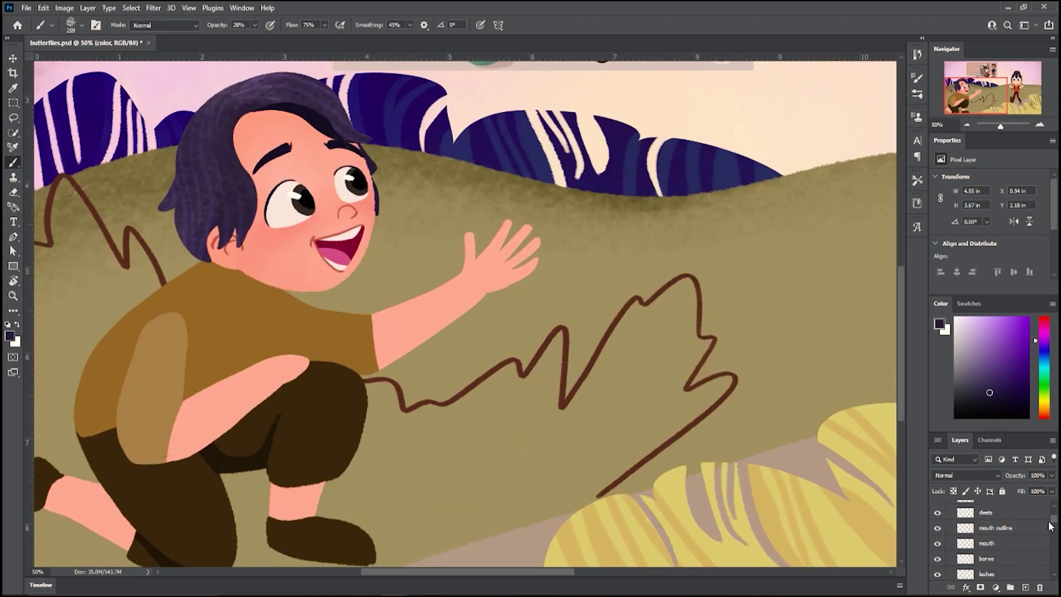
{"action": "left_click", "coordinate": [994, 537]}
{"action": "left_click", "coordinate": [1013, 554]}
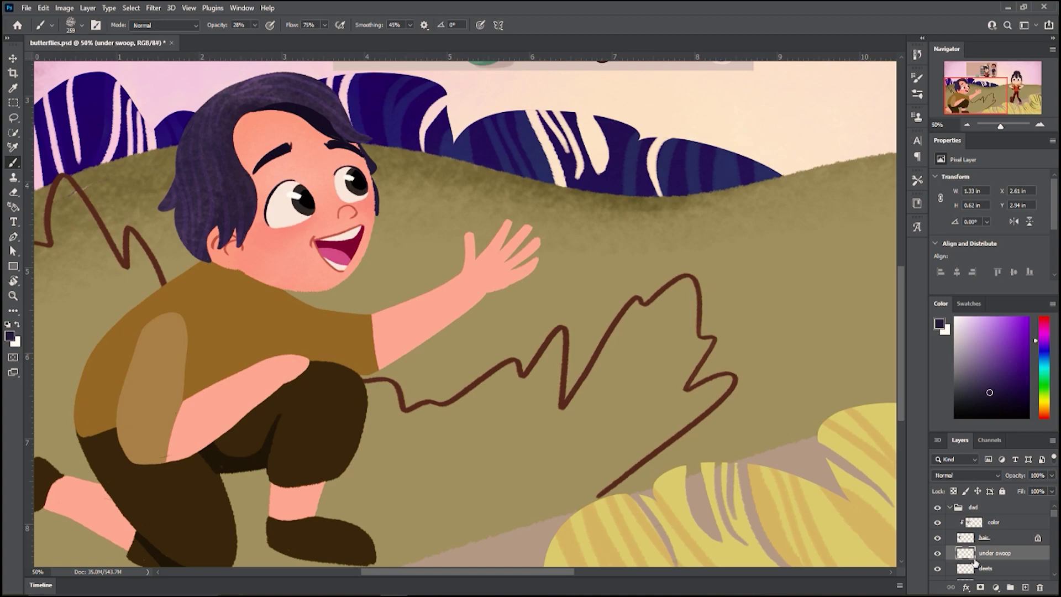
{"action": "left_click", "coordinate": [997, 573]}
{"action": "scroll", "coordinate": [1056, 525], "scroll_direction": "down", "scroll_amount": 3}
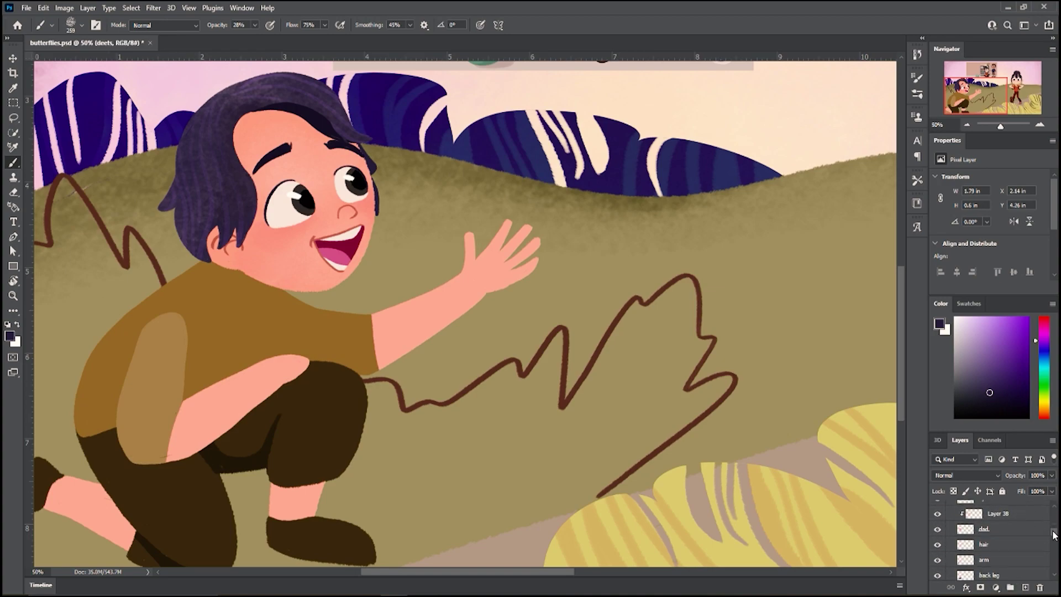
{"action": "left_click", "coordinate": [991, 552]}
{"action": "double_click", "coordinate": [990, 552]}
{"action": "type", "text": "neck"}
{"action": "key", "text": "Return"}
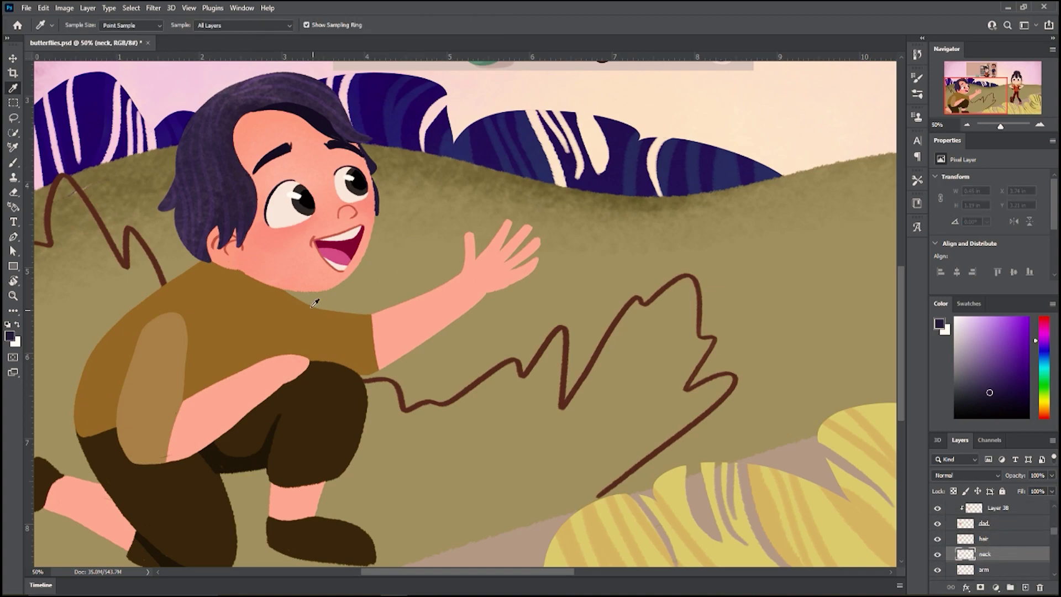
- Paint the dad's neck in skin colour on the neck layer, lock its transparency and shade beneath the chin in dark red
{"action": "left_click", "coordinate": [326, 280], "text": "alt"}
{"action": "left_click", "coordinate": [81, 25]}
{"action": "double_click", "coordinate": [71, 320]}
{"action": "left_click_drag", "start_coordinate": [241, 267], "coordinate": [290, 278]}
{"action": "mouse_move", "coordinate": [241, 305]}
{"action": "left_mouse_down"}
{"action": "mouse_move", "coordinate": [268, 275]}
{"action": "mouse_move", "coordinate": [240, 253]}
{"action": "mouse_move", "coordinate": [256, 256]}
{"action": "mouse_move", "coordinate": [249, 305]}
{"action": "mouse_move", "coordinate": [257, 291]}
{"action": "mouse_move", "coordinate": [240, 272]}
{"action": "mouse_move", "coordinate": [239, 314]}
{"action": "mouse_move", "coordinate": [277, 282]}
{"action": "mouse_move", "coordinate": [239, 309]}
{"action": "mouse_move", "coordinate": [239, 263]}
{"action": "mouse_move", "coordinate": [265, 312]}
{"action": "mouse_move", "coordinate": [245, 259]}
{"action": "mouse_move", "coordinate": [279, 317]}
{"action": "left_mouse_up"}
{"action": "left_click", "coordinate": [953, 491]}
{"action": "left_click", "coordinate": [1002, 346]}
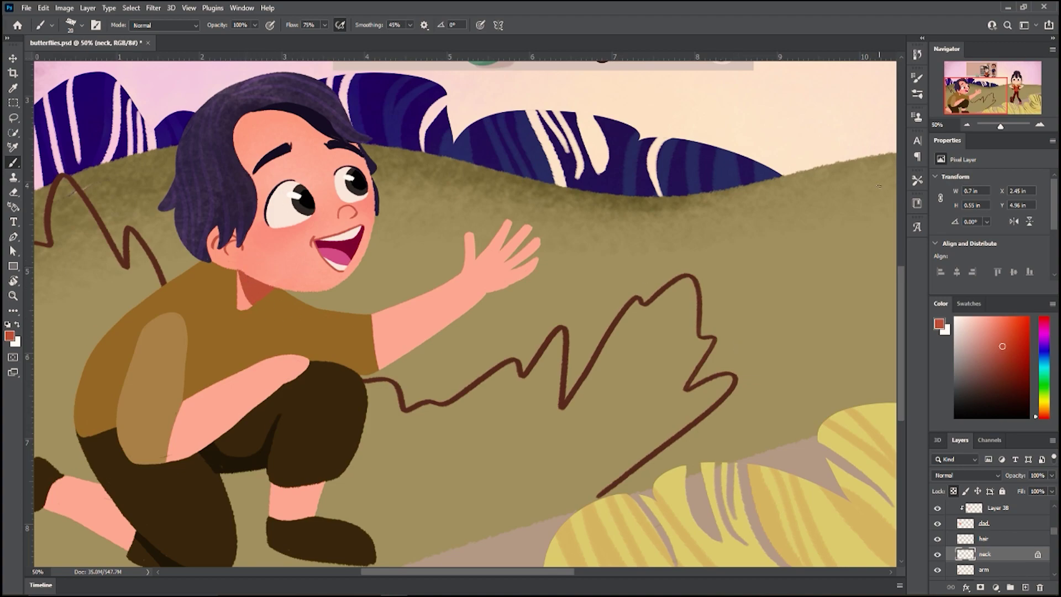
- Lock the arm layer's transparency and draw dark red finger lines on the hand resting on the knee
{"action": "key", "text": "ctrl+minus"}
{"action": "mouse_move", "coordinate": [987, 92]}
{"action": "left_mouse_down"}
{"action": "mouse_move", "coordinate": [966, 99]}
{"action": "mouse_move", "coordinate": [968, 83]}
{"action": "mouse_move", "coordinate": [971, 95]}
{"action": "left_mouse_up"}
{"action": "key", "text": "ctrl+plus"}
{"action": "key", "text": "ctrl+plus"}
{"action": "left_click", "coordinate": [982, 569]}
{"action": "left_click", "coordinate": [937, 569]}
{"action": "left_click", "coordinate": [937, 569]}
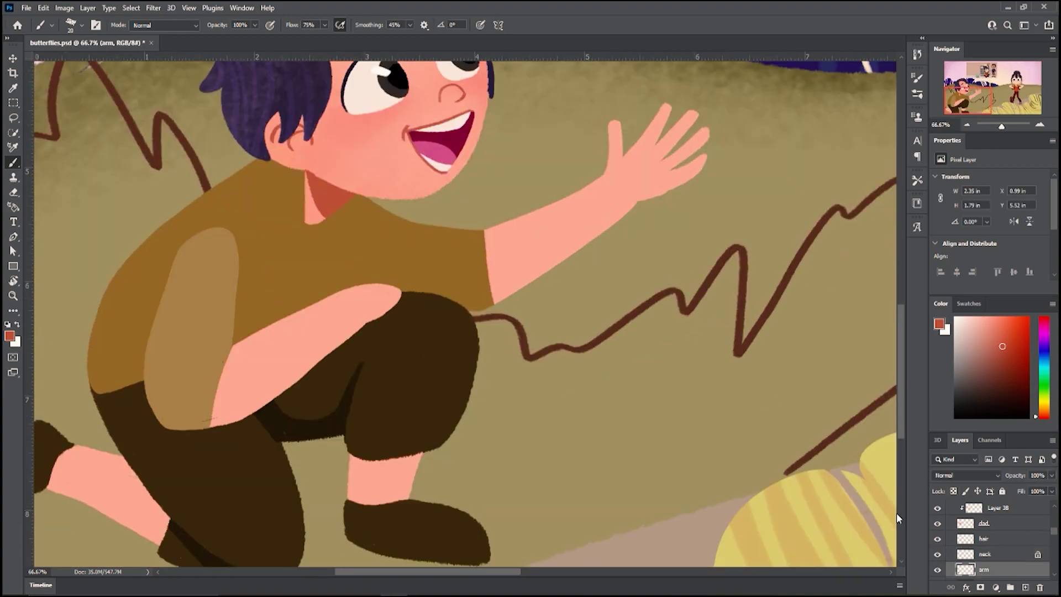
{"action": "key", "text": "slash"}
- Close the Properties display and enlarge the layer list
{"action": "scroll", "coordinate": [1018, 518], "scroll_direction": "down", "scroll_amount": 5}
{"action": "left_click_drag", "start_coordinate": [1006, 433], "coordinate": [1020, 269]}
{"action": "left_click", "coordinate": [1051, 140]}
{"action": "left_click", "coordinate": [1032, 151]}
- Lock the skin legs layer's transparency and shade both lower legs in dark red just below the trouser hems
{"action": "left_click", "coordinate": [1001, 422]}
{"action": "left_click", "coordinate": [953, 327]}
{"action": "mouse_move", "coordinate": [354, 464]}
{"action": "left_mouse_down"}
{"action": "mouse_move", "coordinate": [420, 458]}
{"action": "mouse_move", "coordinate": [356, 472]}
{"action": "mouse_move", "coordinate": [398, 461]}
{"action": "left_mouse_up"}
{"action": "mouse_move", "coordinate": [108, 453]}
{"action": "left_mouse_down"}
{"action": "mouse_move", "coordinate": [146, 528]}
{"action": "mouse_move", "coordinate": [101, 424]}
{"action": "mouse_move", "coordinate": [165, 522]}
{"action": "left_mouse_up"}
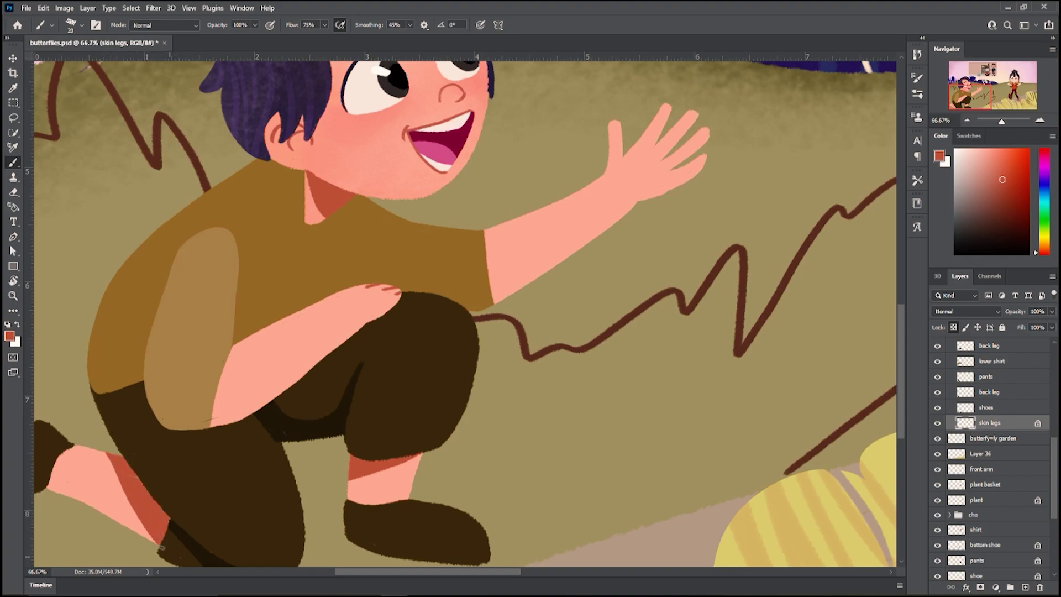
- Shade the bent arm in dark red along the sleeve edge on the arm layer
{"action": "key", "text": "ctrl+minus"}
{"action": "key", "text": "ctrl+minus"}
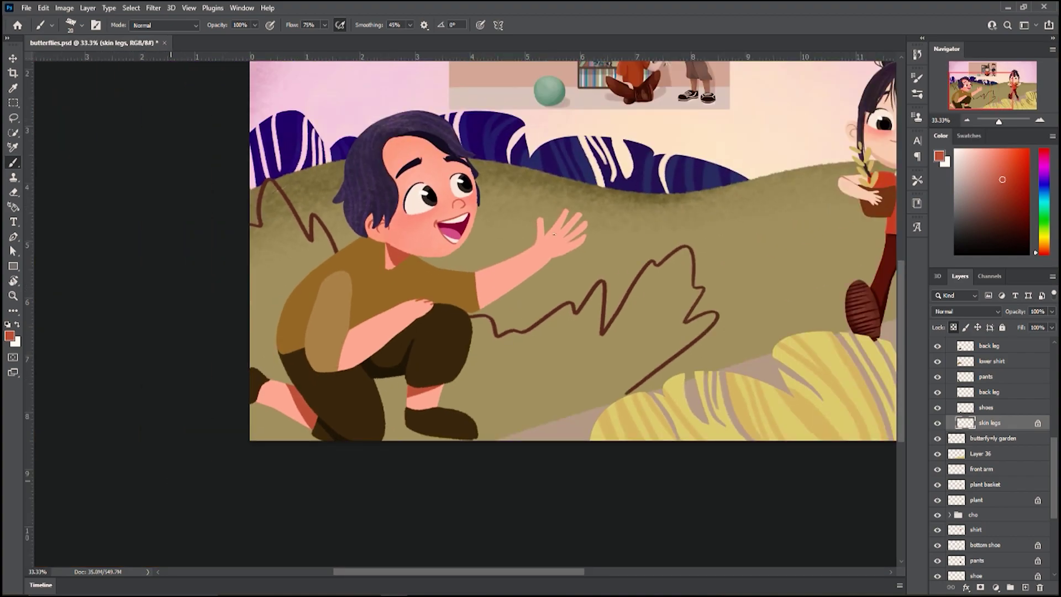
{"action": "left_click_drag", "start_coordinate": [1053, 459], "coordinate": [1053, 404]}
{"action": "left_click", "coordinate": [988, 492]}
{"action": "left_click", "coordinate": [937, 491]}
{"action": "left_click", "coordinate": [937, 491]}
{"action": "left_click_drag", "start_coordinate": [346, 339], "coordinate": [342, 370]}
{"action": "key", "text": "ctrl+z"}
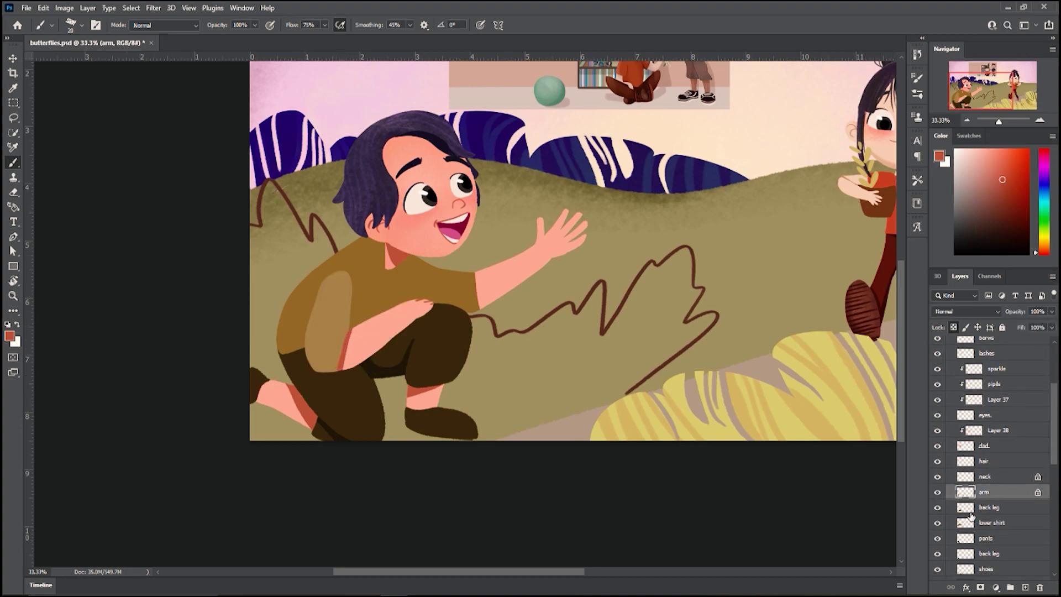
- Lock the lower shirt layer's transparency, then shade the outstretched arm beside its sleeve and draw palm creases in dark red
{"action": "scroll", "coordinate": [971, 515], "scroll_direction": "down", "scroll_amount": 3}
{"action": "left_click", "coordinate": [955, 464]}
{"action": "key", "text": "h"}
{"action": "key", "text": "Escape"}
{"action": "left_click", "coordinate": [938, 446]}
{"action": "left_click", "coordinate": [938, 447]}
{"action": "left_click", "coordinate": [997, 433]}
{"action": "left_click_drag", "start_coordinate": [1053, 433], "coordinate": [1056, 384]}
{"action": "scroll", "coordinate": [942, 492], "scroll_direction": "down", "scroll_amount": 10}
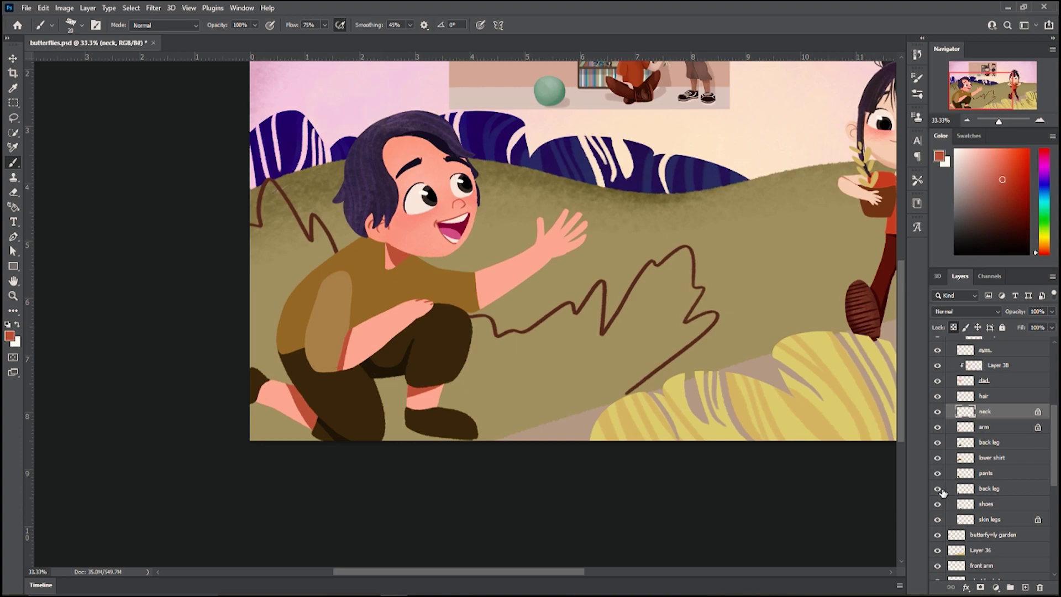
{"action": "left_click", "coordinate": [948, 458]}
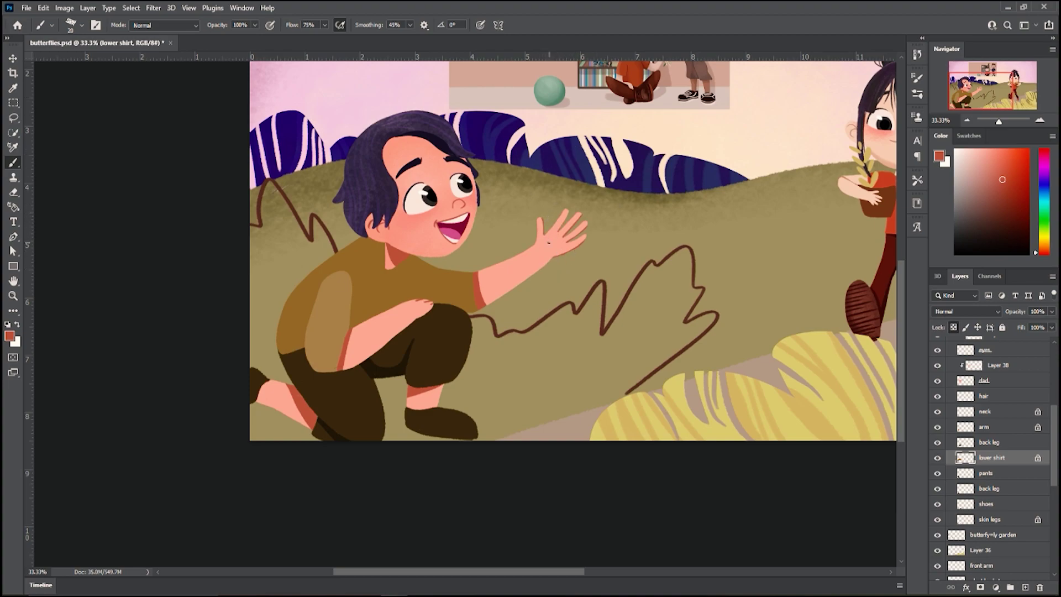
{"action": "key", "text": "ctrl+minus"}
{"action": "key", "text": "ctrl+minus"}
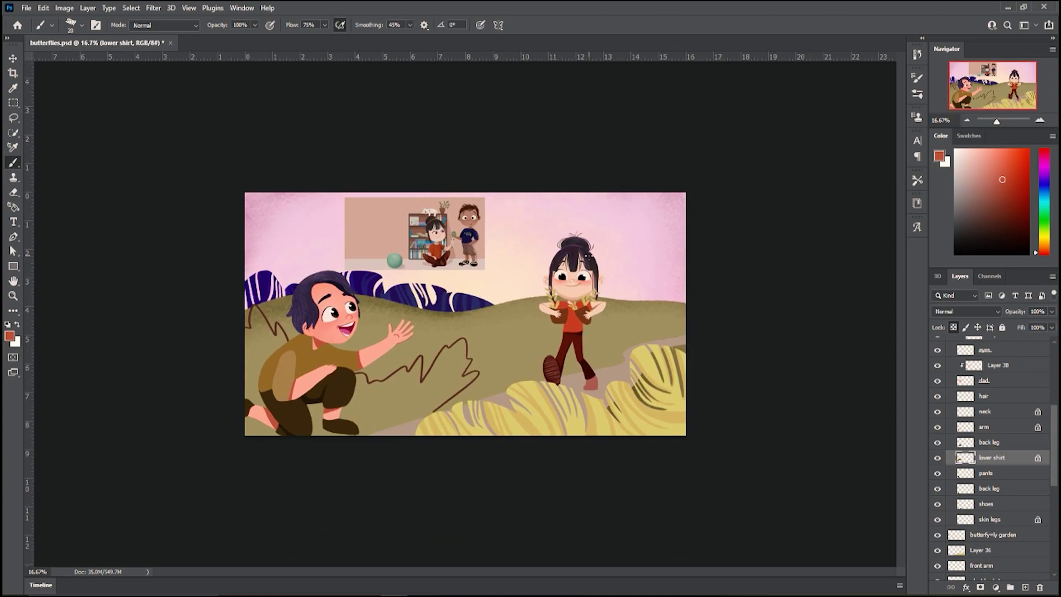
{"action": "key", "text": "ctrl+plus"}
{"action": "key", "text": "ctrl+plus"}
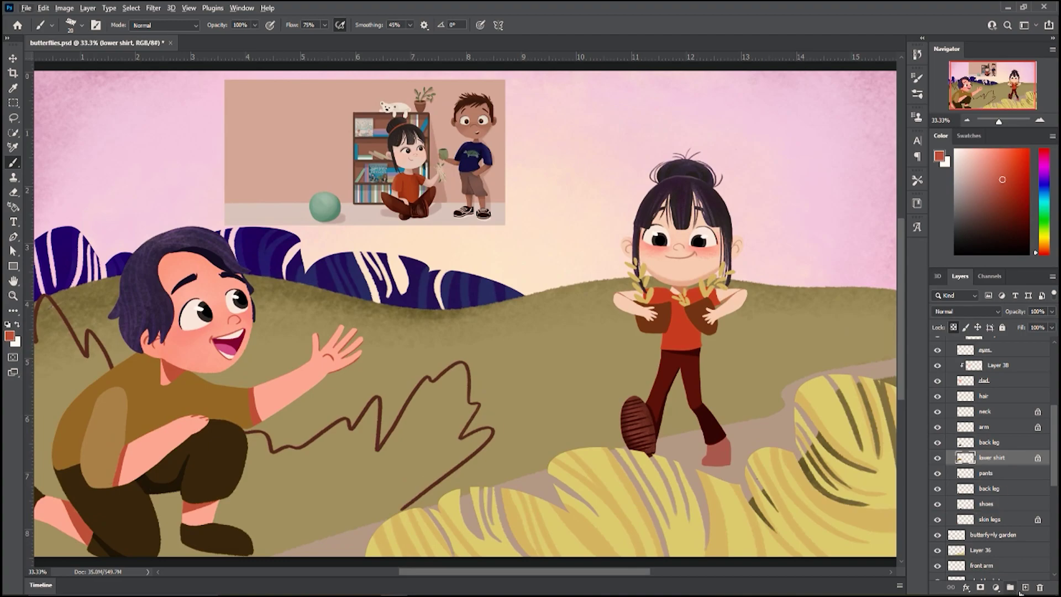
- Add a new layer clipped to the lower shirt layer and name it "deets"
{"action": "left_click", "coordinate": [1025, 588]}
{"action": "left_click", "coordinate": [1000, 465], "text": "alt"}
{"action": "double_click", "coordinate": [1002, 459]}
{"action": "type", "text": "deets"}
{"action": "key", "text": "Return"}
- Draw the button placket line down the front of the dad's shirt in light tan
{"action": "key", "text": "ctrl+plus"}
{"action": "key", "text": "ctrl+plus"}
{"action": "left_click_drag", "start_coordinate": [964, 89], "coordinate": [963, 91]}
{"action": "left_click", "coordinate": [441, 346], "text": "alt"}
{"action": "left_click_drag", "start_coordinate": [994, 185], "coordinate": [976, 165]}
{"action": "left_click_drag", "start_coordinate": [306, 321], "coordinate": [234, 444]}
{"action": "key", "text": "ctrl+z"}
{"action": "key", "text": "ctrl+z"}
{"action": "left_click", "coordinate": [986, 176]}
{"action": "left_click_drag", "start_coordinate": [307, 322], "coordinate": [260, 428]}
{"action": "left_click_drag", "start_coordinate": [311, 343], "coordinate": [312, 343]}
{"action": "key", "text": "ctrl+z"}
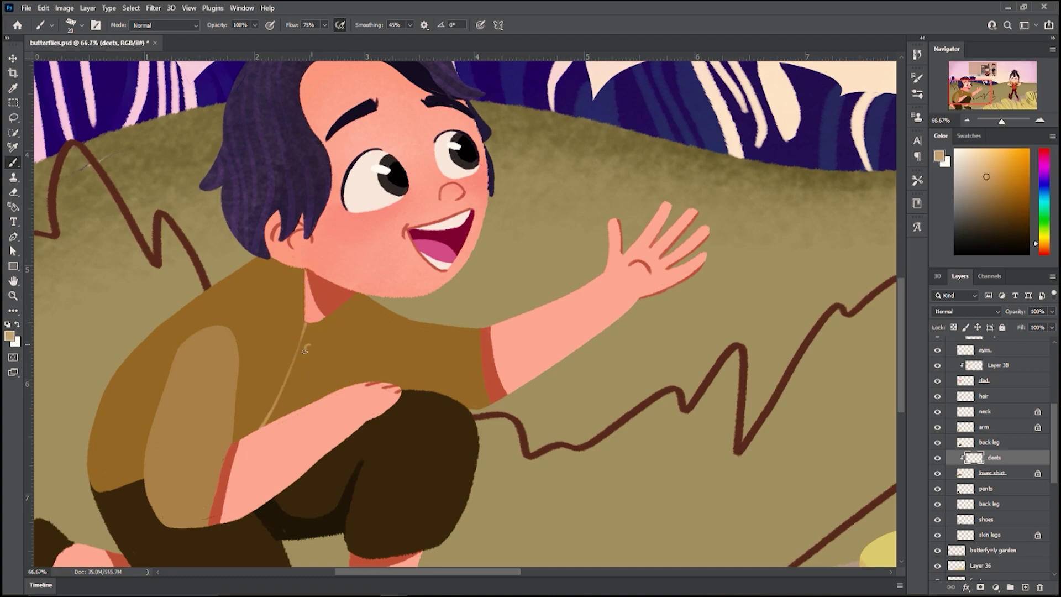
- Outline both collar points at the dad's neck in light tan
{"action": "mouse_move", "coordinate": [305, 322]}
{"action": "left_mouse_down"}
{"action": "mouse_move", "coordinate": [278, 315]}
{"action": "mouse_move", "coordinate": [290, 267]}
{"action": "left_mouse_up"}
{"action": "left_click_drag", "start_coordinate": [305, 322], "coordinate": [326, 345]}
{"action": "left_click_drag", "start_coordinate": [354, 294], "coordinate": [325, 344]}
{"action": "key", "text": "ctrl+z"}
{"action": "key", "text": "ctrl+z"}
{"action": "key", "text": "ctrl+z"}
{"action": "mouse_move", "coordinate": [275, 260]}
{"action": "left_mouse_down"}
{"action": "mouse_move", "coordinate": [276, 342]}
{"action": "mouse_move", "coordinate": [362, 296]}
{"action": "left_mouse_up"}
{"action": "key", "text": "ctrl+minus"}
{"action": "key", "text": "ctrl+minus"}
{"action": "key", "text": "ctrl+minus"}
{"action": "key", "text": "ctrl+plus"}
{"action": "key", "text": "ctrl+plus"}
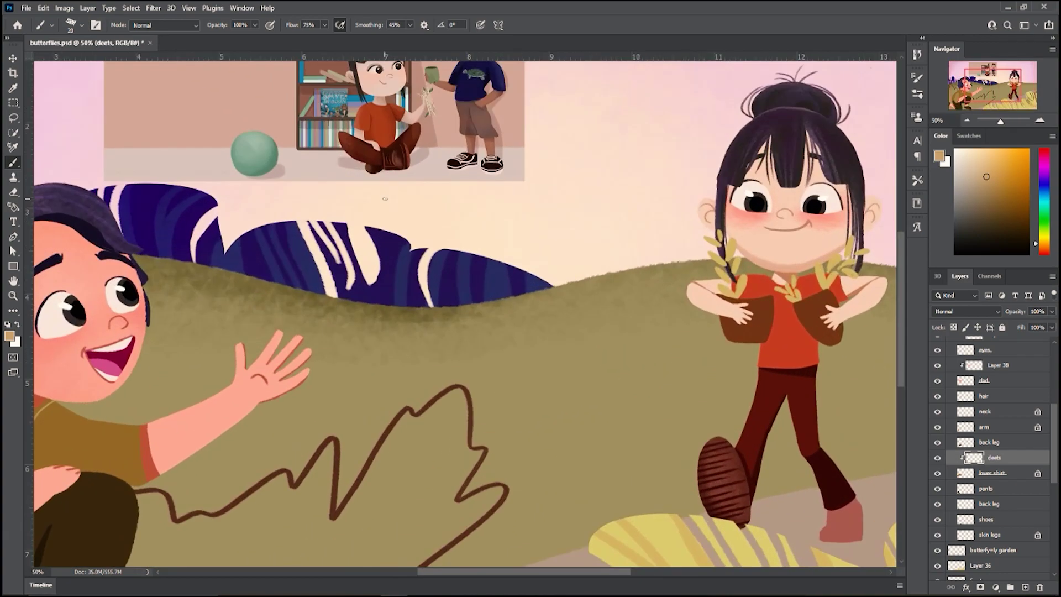
- Draw small light tan buttons beside the placket line on the dad's shirt
{"action": "left_click_drag", "start_coordinate": [166, 387], "coordinate": [385, 259]}
{"action": "key", "text": "ctrl+z"}
{"action": "left_click_drag", "start_coordinate": [240, 308], "coordinate": [286, 291]}
{"action": "mouse_move", "coordinate": [236, 269]}
{"action": "left_mouse_down"}
{"action": "mouse_move", "coordinate": [237, 310]}
{"action": "mouse_move", "coordinate": [260, 319]}
{"action": "left_mouse_up"}
{"action": "key", "text": "ctrl+z"}
{"action": "key", "text": "ctrl+z"}
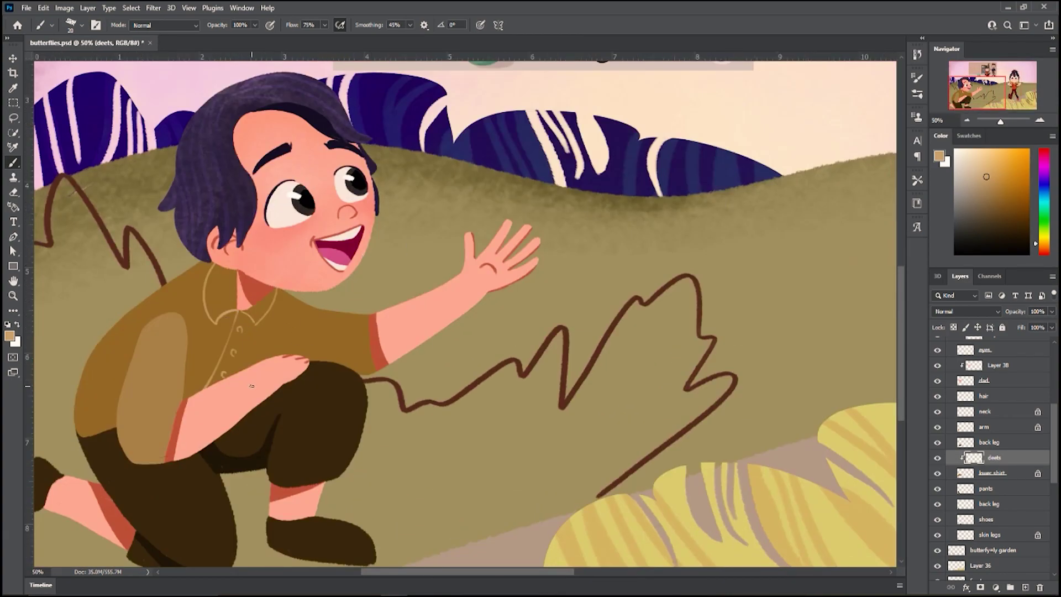
- Draw a cuff seam with a button on the outstretched sleeve and fold lines across the shirt's lower back in light tan
{"action": "left_click_drag", "start_coordinate": [356, 312], "coordinate": [340, 363]}
{"action": "mouse_move", "coordinate": [108, 394]}
{"action": "left_mouse_down"}
{"action": "mouse_move", "coordinate": [75, 416]}
{"action": "mouse_move", "coordinate": [119, 401]}
{"action": "mouse_move", "coordinate": [118, 391]}
{"action": "left_mouse_up"}
{"action": "key", "text": "ctrl+z"}
{"action": "key", "text": "ctrl+z"}
{"action": "key", "text": "ctrl+z"}
{"action": "left_click_drag", "start_coordinate": [79, 381], "coordinate": [124, 382]}
- On the arm layer, draw a curved cuff seam and a button on the bent sleeve in the shirt's brown
{"action": "left_click", "coordinate": [962, 428]}
{"action": "left_click", "coordinate": [290, 334], "text": "alt"}
{"action": "left_click_drag", "start_coordinate": [183, 393], "coordinate": [110, 483]}
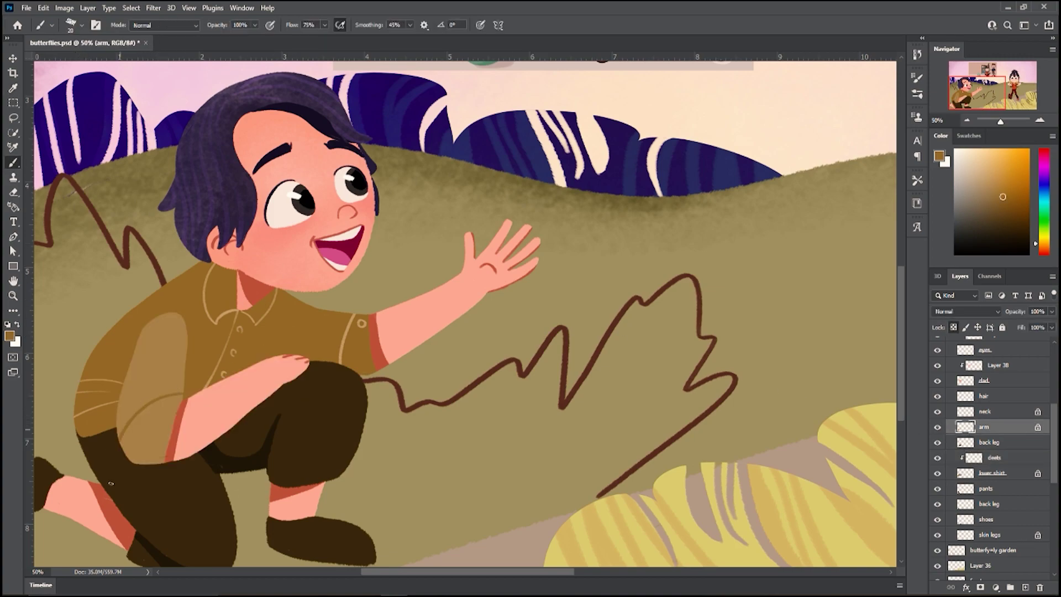
{"action": "key", "text": "ctrl+z"}
- Erase the button from the outstretched sleeve's cuff on the shirt's deets layer
{"action": "left_click", "coordinate": [977, 459]}
{"action": "key", "text": "e"}
{"action": "mouse_move", "coordinate": [362, 317]}
{"action": "left_mouse_down"}
{"action": "mouse_move", "coordinate": [331, 360]}
{"action": "mouse_move", "coordinate": [340, 363]}
{"action": "left_mouse_up"}
- Paint darker brown shading on the shirt along both sides of the bent sleeve
{"action": "key", "text": "i"}
{"action": "left_click", "coordinate": [1006, 205]}
{"action": "key", "text": "b"}
{"action": "left_click", "coordinate": [82, 25]}
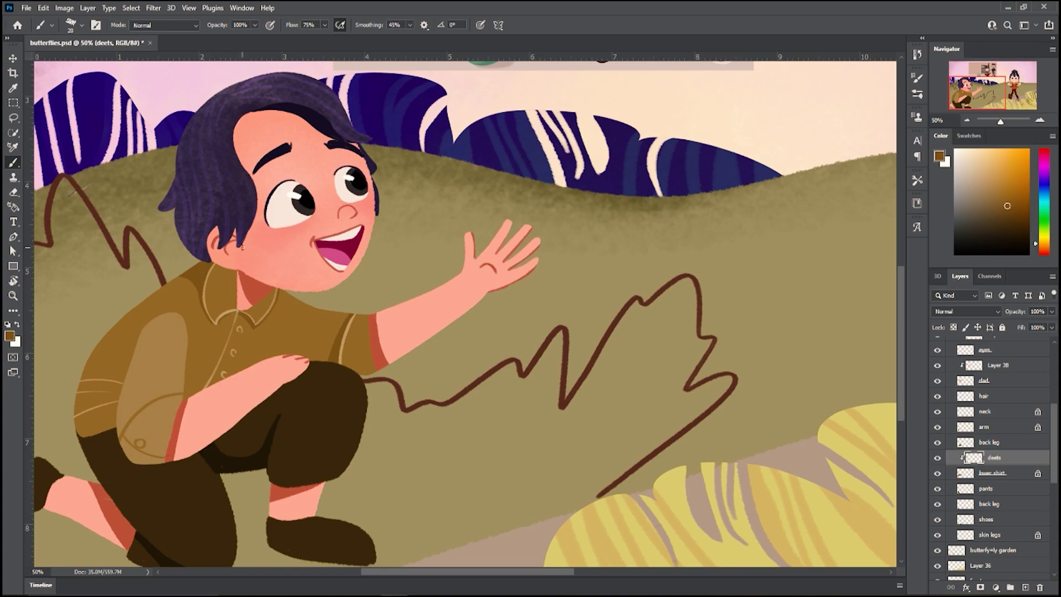
{"action": "mouse_move", "coordinate": [136, 342]}
{"action": "left_mouse_down"}
{"action": "mouse_move", "coordinate": [106, 429]}
{"action": "mouse_move", "coordinate": [119, 397]}
{"action": "left_mouse_up"}
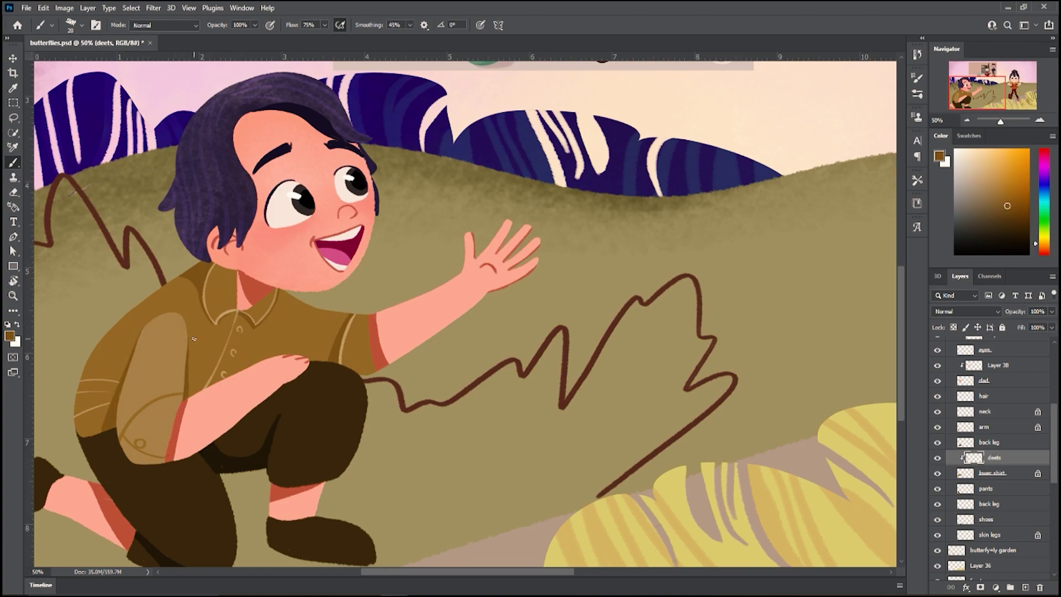
{"action": "key", "text": "ctrl+minus"}
{"action": "key", "text": "ctrl+minus"}
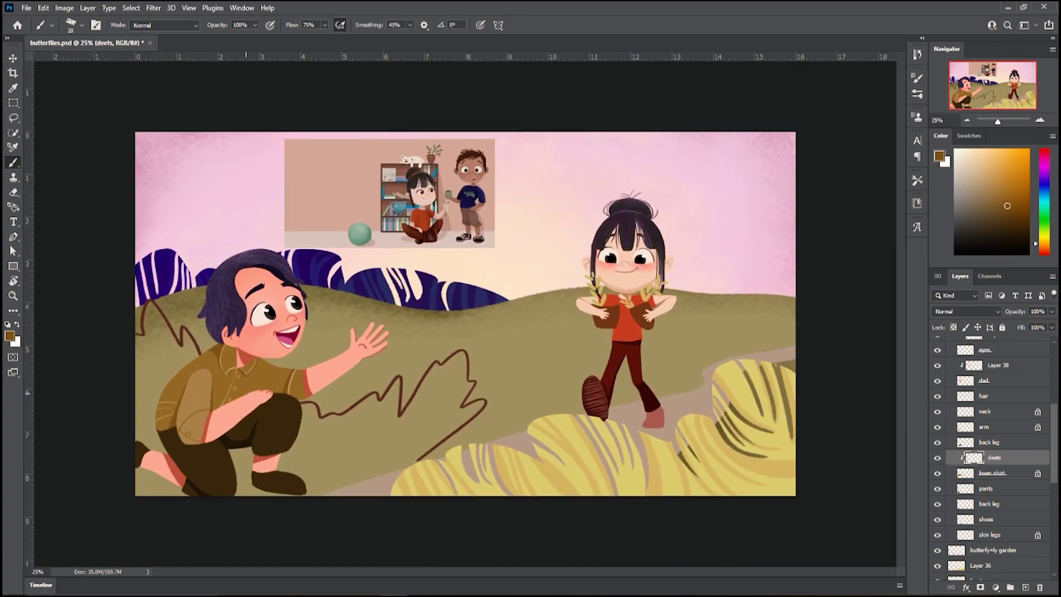
- Transform and warp the bent arm on the arm layer, lifting its elbow and reshaping the sleeve and forearm
{"action": "left_click", "coordinate": [983, 427]}
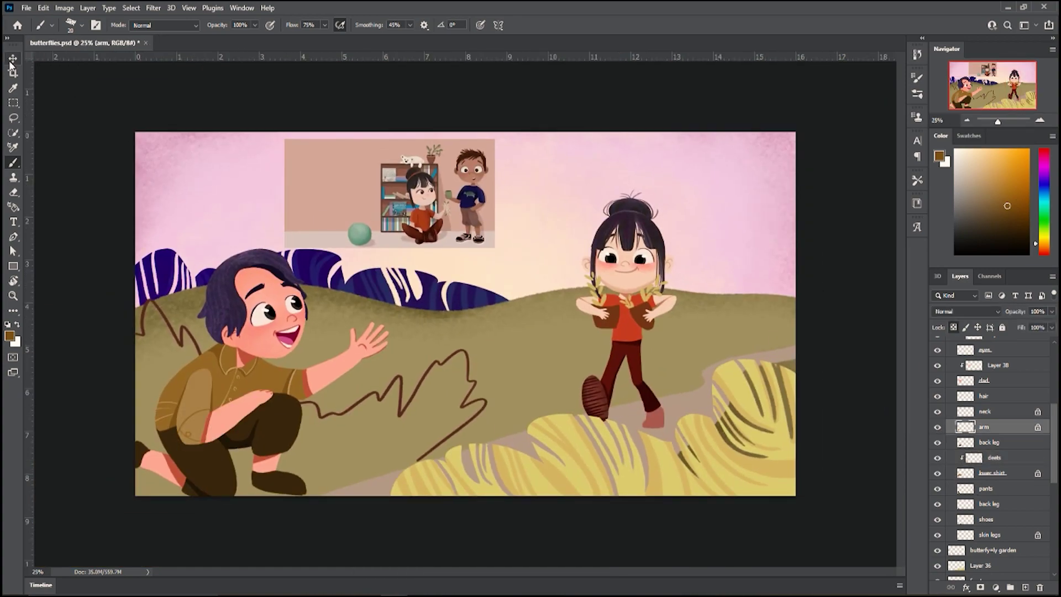
{"action": "key", "text": "ctrl+t"}
{"action": "left_click_drag", "start_coordinate": [287, 350], "coordinate": [288, 365]}
{"action": "key", "text": "Return"}
{"action": "key", "text": "m"}
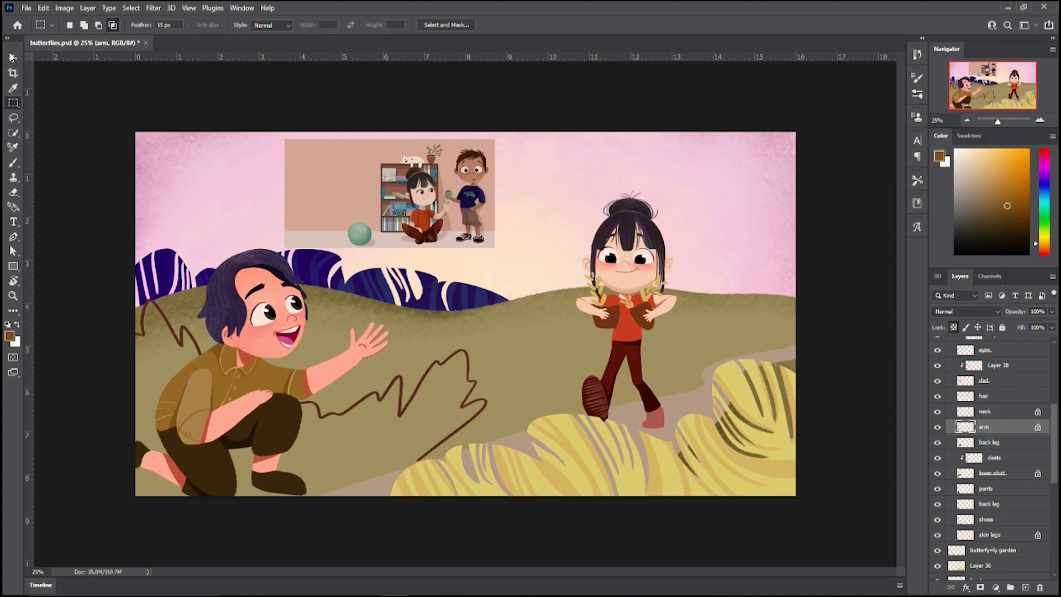
{"action": "left_click_drag", "start_coordinate": [172, 360], "coordinate": [305, 469]}
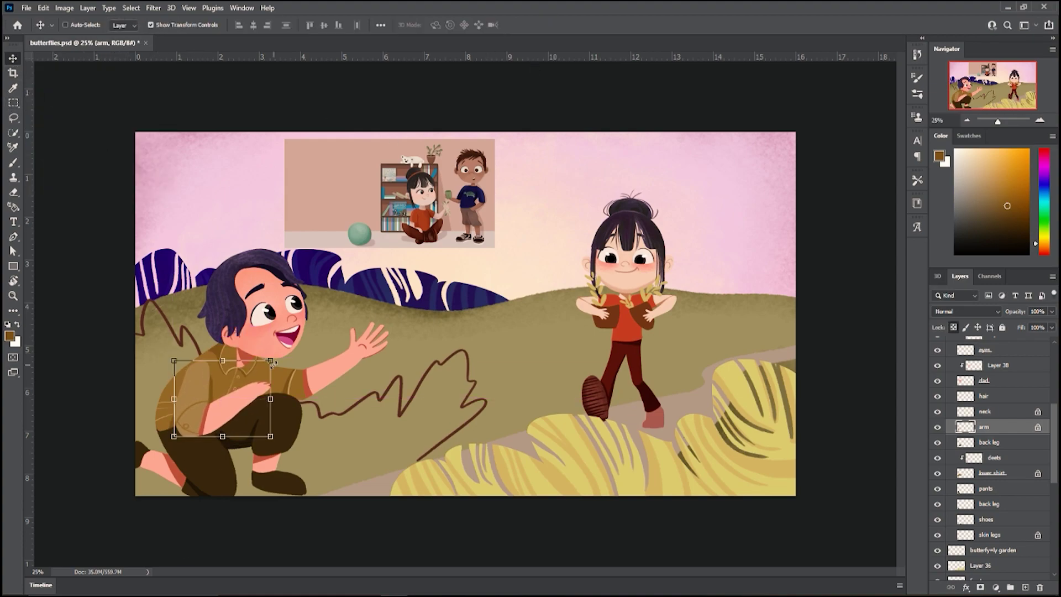
{"action": "key", "text": "ctrl+t"}
{"action": "key", "text": "ctrl+plus"}
{"action": "key", "text": "ctrl+plus"}
{"action": "left_click_drag", "start_coordinate": [36, 329], "coordinate": [251, 217]}
{"action": "left_click", "coordinate": [495, 25]}
{"action": "left_click_drag", "start_coordinate": [306, 296], "coordinate": [322, 339]}
{"action": "left_click_drag", "start_coordinate": [306, 398], "coordinate": [310, 406]}
{"action": "left_click_drag", "start_coordinate": [159, 318], "coordinate": [166, 317]}
{"action": "left_click", "coordinate": [547, 25]}
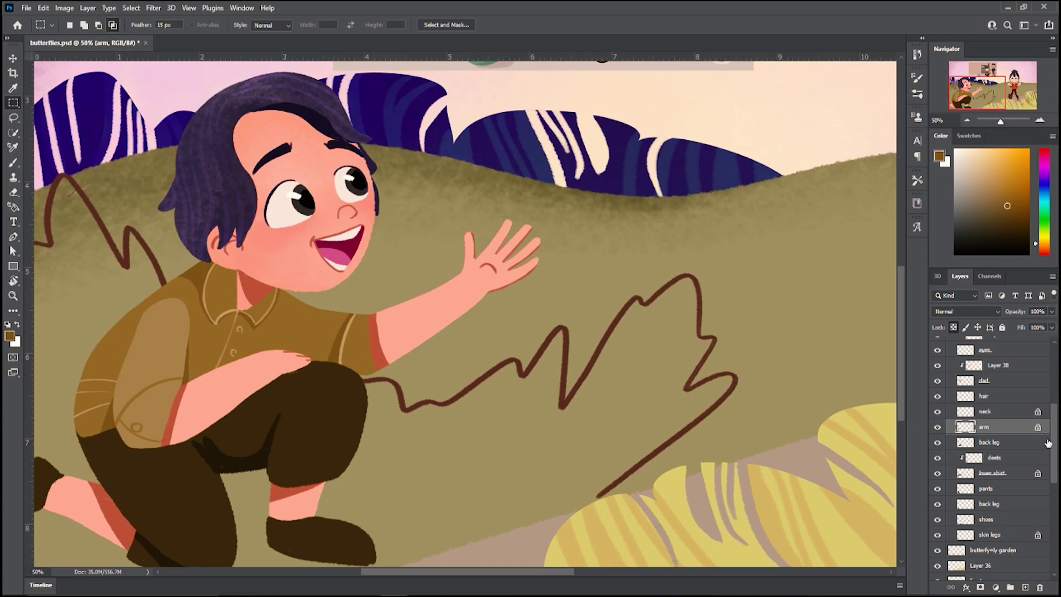
- Identify the trouser layers by toggling their visibility, then lock the upper back leg layer's transparency and sample the darkest trouser brown
{"action": "scroll", "coordinate": [1047, 441], "scroll_direction": "down", "scroll_amount": 3}
{"action": "left_click", "coordinate": [985, 437]}
{"action": "left_click", "coordinate": [937, 437]}
{"action": "left_click", "coordinate": [937, 437]}
{"action": "left_click", "coordinate": [994, 454]}
{"action": "left_click", "coordinate": [937, 452]}
{"action": "left_click", "coordinate": [937, 452]}
{"action": "left_click", "coordinate": [955, 393]}
{"action": "left_click", "coordinate": [938, 390]}
{"action": "left_click", "coordinate": [937, 391]}
{"action": "key", "text": "b"}
{"action": "left_click", "coordinate": [318, 397], "text": "alt"}
{"action": "left_click", "coordinate": [238, 457], "text": "alt"}
{"action": "key", "text": "slash"}
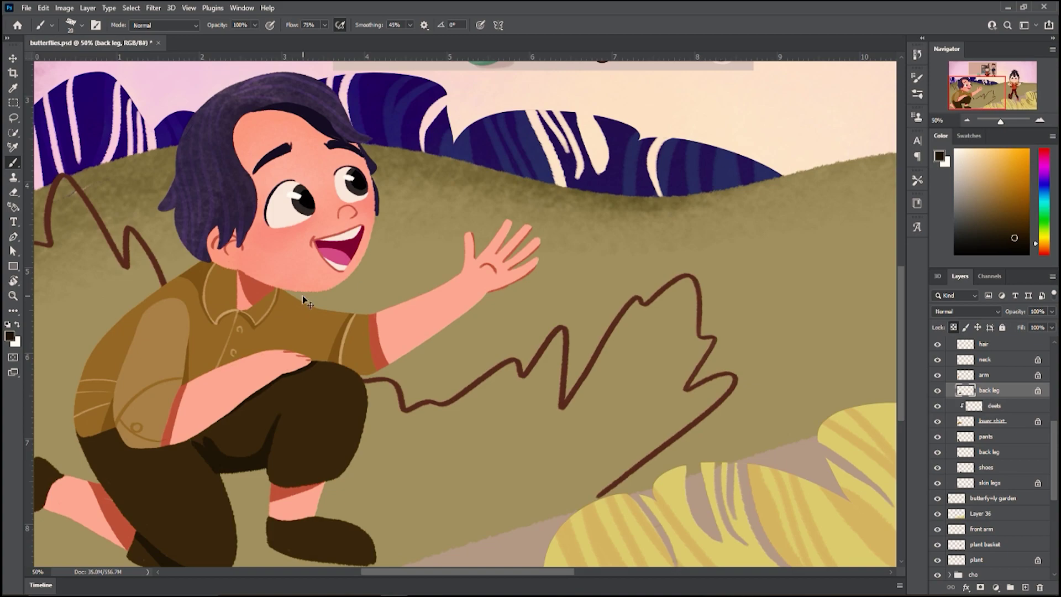
- Pick a lighter brown based on the dad's shoe and add a layer named "deets" clipped to the shoes layer
{"action": "key", "text": "ctrl+minus"}
{"action": "key", "text": "ctrl+minus"}
{"action": "left_click", "coordinate": [941, 470]}
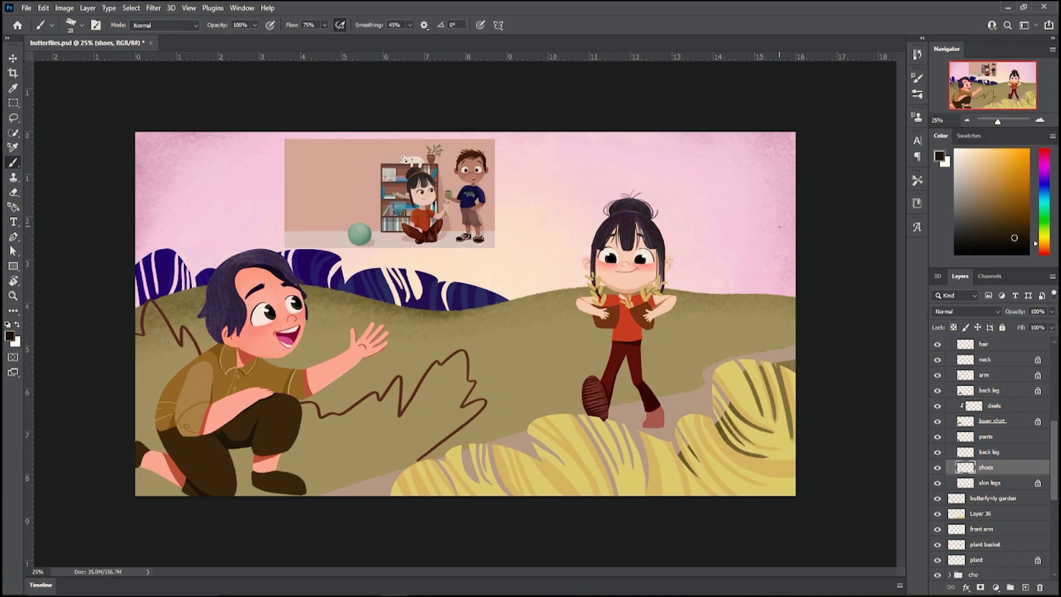
{"action": "key", "text": "ctrl+plus"}
{"action": "key", "text": "ctrl+plus"}
{"action": "key", "text": "ctrl+plus"}
{"action": "key", "text": "ctrl+plus"}
{"action": "key", "text": "ctrl+plus"}
{"action": "left_click_drag", "start_coordinate": [992, 85], "coordinate": [967, 105]}
{"action": "left_click", "coordinate": [575, 165], "text": "alt"}
{"action": "left_click", "coordinate": [998, 209]}
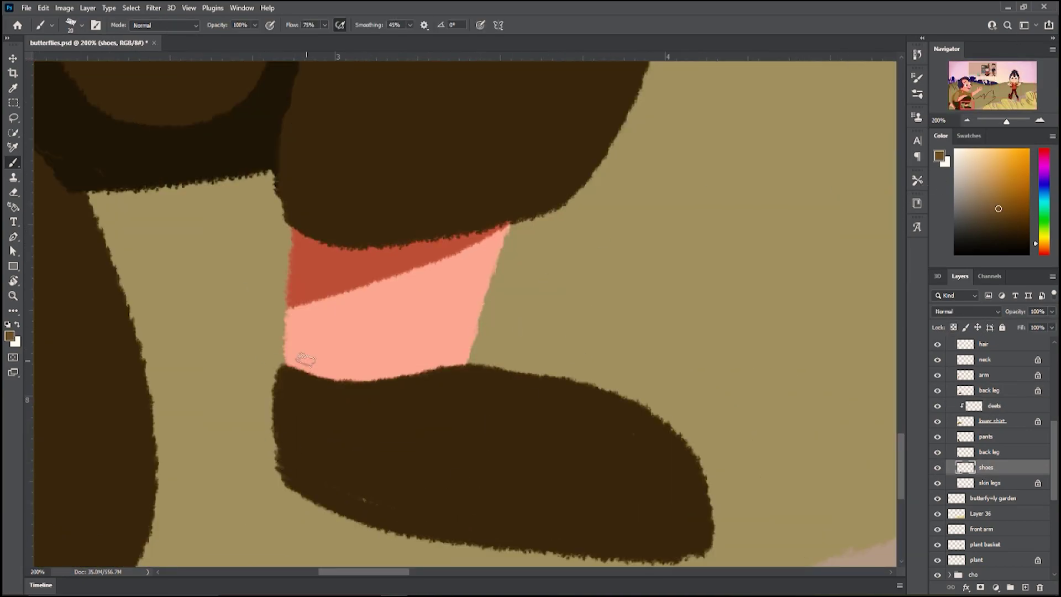
{"action": "left_click", "coordinate": [1025, 586]}
{"action": "left_click", "coordinate": [993, 473], "text": "alt"}
{"action": "double_click", "coordinate": [994, 468]}
{"action": "type", "text": "deets"}
{"action": "key", "text": "Return"}
- Draw a sole line and short lace strokes on the dad's front shoe in lighter brown
{"action": "mouse_move", "coordinate": [279, 455]}
{"action": "left_mouse_down"}
{"action": "mouse_move", "coordinate": [386, 506]}
{"action": "mouse_move", "coordinate": [707, 553]}
{"action": "left_mouse_up"}
{"action": "left_click_drag", "start_coordinate": [440, 418], "coordinate": [497, 369]}
{"action": "left_click_drag", "start_coordinate": [497, 423], "coordinate": [569, 376]}
{"action": "key", "text": "ctrl+z"}
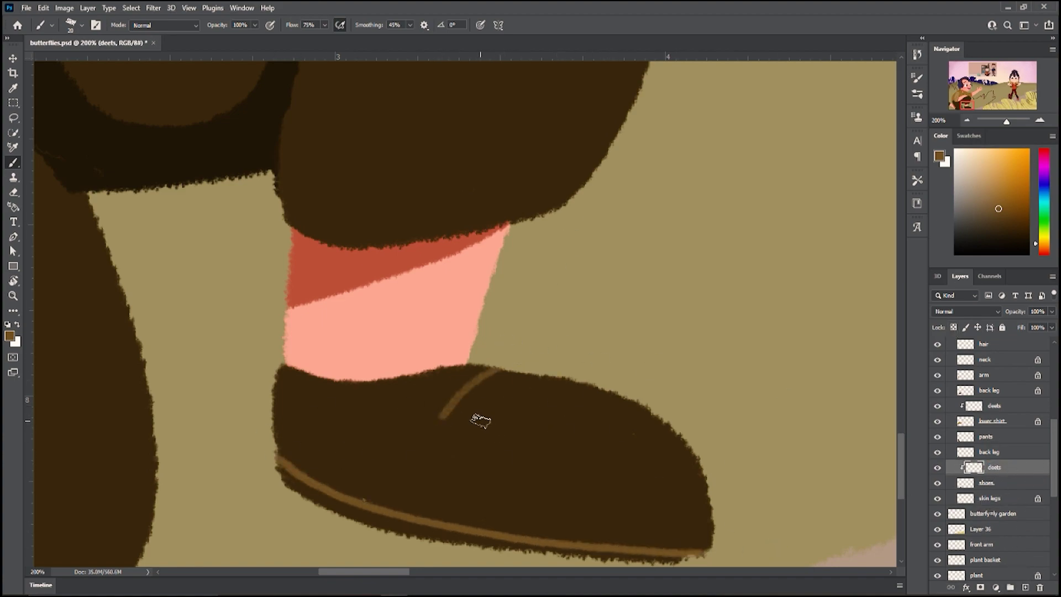
{"action": "left_click_drag", "start_coordinate": [475, 426], "coordinate": [541, 380]}
{"action": "left_click_drag", "start_coordinate": [530, 434], "coordinate": [610, 385]}
- Draw a curved lighter brown line along the opening of the dad's rear shoe
{"action": "left_click_drag", "start_coordinate": [374, 409], "coordinate": [607, 467]}
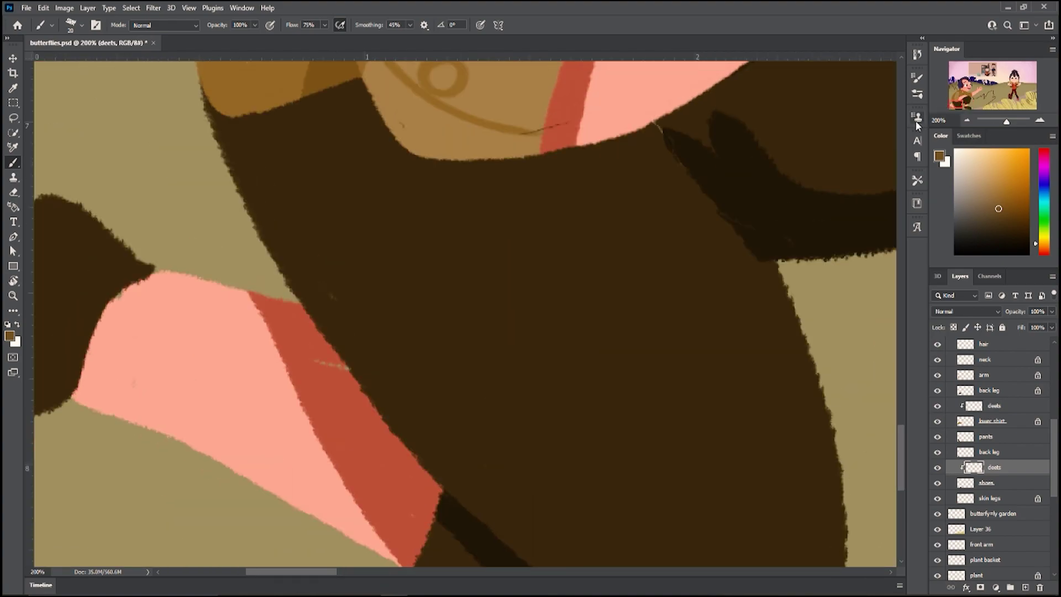
{"action": "left_click_drag", "start_coordinate": [131, 265], "coordinate": [45, 410]}
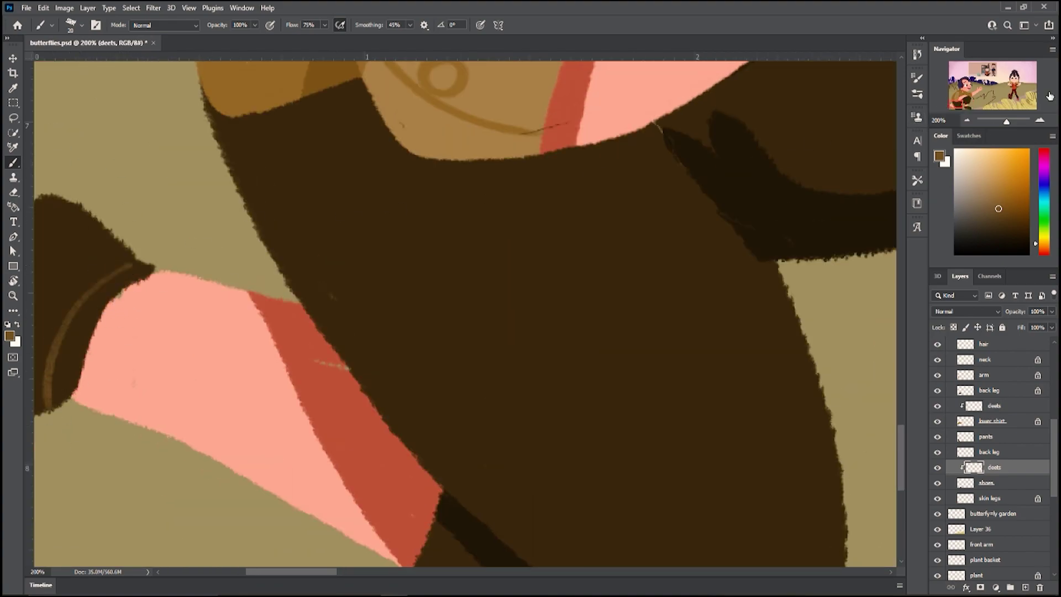
{"action": "key", "text": "ctrl+minus"}
{"action": "key", "text": "ctrl+minus"}
{"action": "key", "text": "ctrl+minus"}
{"action": "key", "text": "ctrl+minus"}
{"action": "key", "text": "ctrl+minus"}
- Collapse the dad group, expand the cho group and select its shoe layer
{"action": "scroll", "coordinate": [1001, 464], "scroll_direction": "up", "scroll_amount": 5}
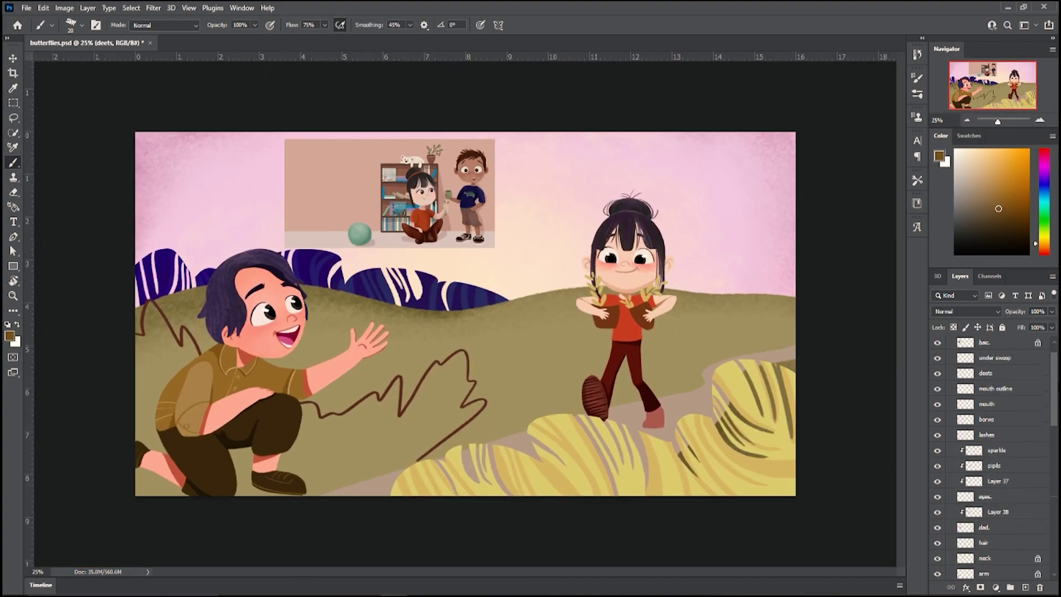
{"action": "left_click", "coordinate": [949, 343]}
{"action": "left_click", "coordinate": [950, 434]}
{"action": "left_click_drag", "start_coordinate": [1054, 398], "coordinate": [1054, 489]}
{"action": "left_click", "coordinate": [995, 431]}
{"action": "left_click", "coordinate": [987, 509], "text": "shift"}
{"action": "left_click", "coordinate": [994, 502]}
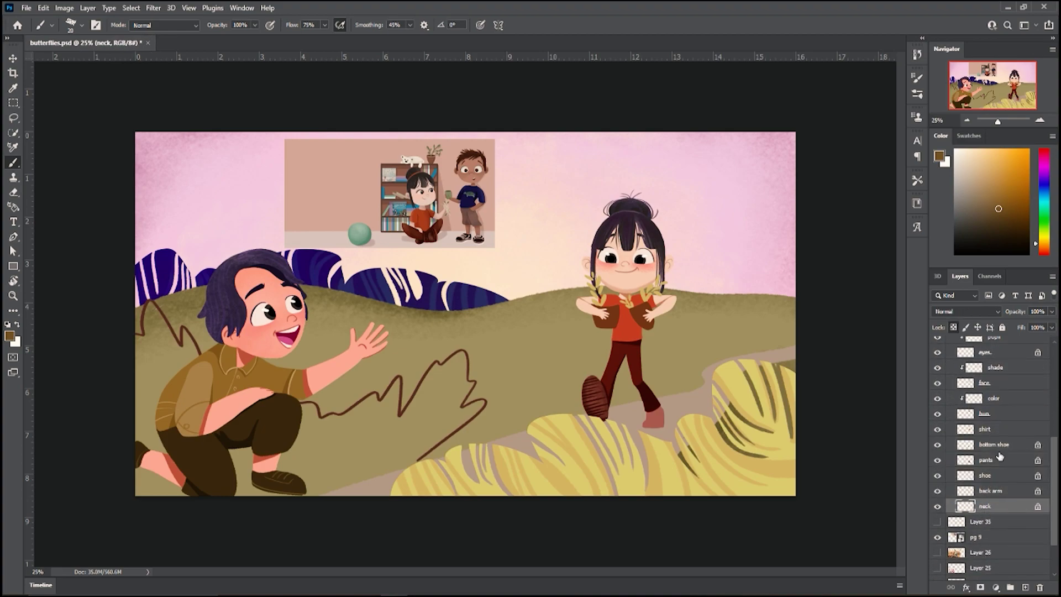
{"action": "left_click", "coordinate": [997, 450]}
{"action": "left_click", "coordinate": [980, 475]}
- Repaint the girl's rear shoe in the dark brown sampled from the reference picture's boots
{"action": "key", "text": "ctrl+plus"}
{"action": "key", "text": "ctrl+plus"}
{"action": "key", "text": "ctrl+plus"}
{"action": "left_click", "coordinate": [378, 92], "text": "alt"}
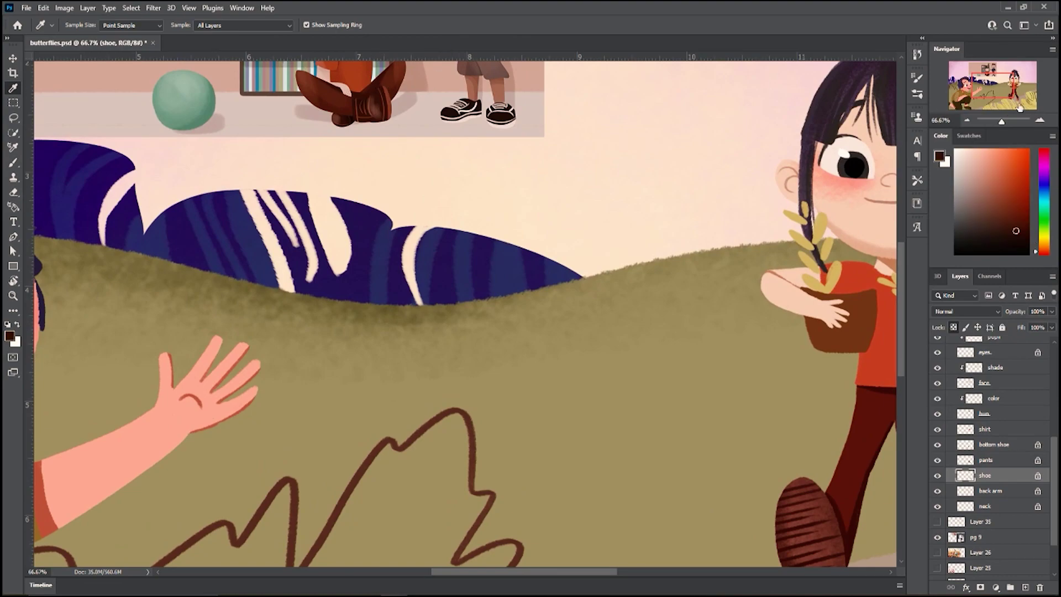
{"action": "left_click", "coordinate": [1011, 97]}
{"action": "left_click", "coordinate": [81, 24]}
{"action": "left_click_drag", "start_coordinate": [574, 318], "coordinate": [595, 406]}
- Set the brush size to 23 and draw lace lines and a sole on the girl's rear shoe in sampled reddish brown
{"action": "left_click_drag", "start_coordinate": [1009, 90], "coordinate": [1017, 97]}
{"action": "left_click", "coordinate": [586, 338], "text": "alt"}
{"action": "left_click", "coordinate": [81, 25]}
{"action": "left_click", "coordinate": [110, 47]}
{"action": "type", "text": "23"}
{"action": "key", "text": "Return"}
{"action": "key", "text": "ctrl+plus"}
{"action": "key", "text": "ctrl+plus"}
{"action": "left_click_drag", "start_coordinate": [463, 433], "coordinate": [527, 437]}
{"action": "left_click_drag", "start_coordinate": [462, 412], "coordinate": [529, 412]}
{"action": "left_click_drag", "start_coordinate": [578, 357], "coordinate": [476, 397]}
{"action": "left_click_drag", "start_coordinate": [594, 378], "coordinate": [599, 518]}
{"action": "mouse_move", "coordinate": [432, 519]}
{"action": "left_mouse_down"}
{"action": "mouse_move", "coordinate": [587, 528]}
{"action": "mouse_move", "coordinate": [582, 516]}
{"action": "left_mouse_up"}
{"action": "key", "text": "ctrl+minus"}
{"action": "key", "text": "ctrl+minus"}
{"action": "key", "text": "ctrl+minus"}
{"action": "key", "text": "ctrl+minus"}
{"action": "key", "text": "ctrl+minus"}
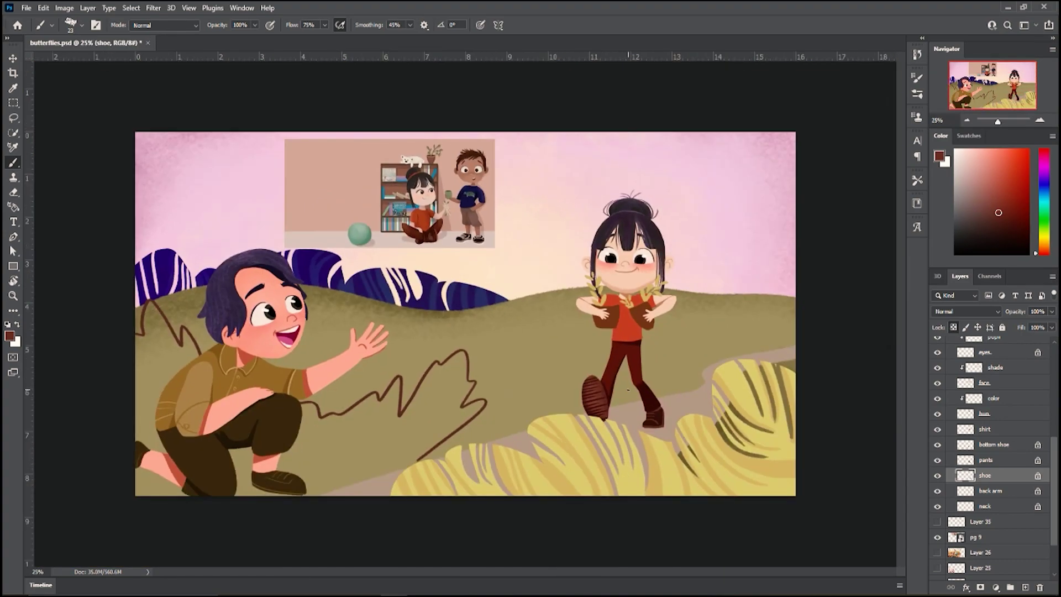
{"action": "scroll", "coordinate": [628, 390], "scroll_direction": "up", "scroll_amount": 3}
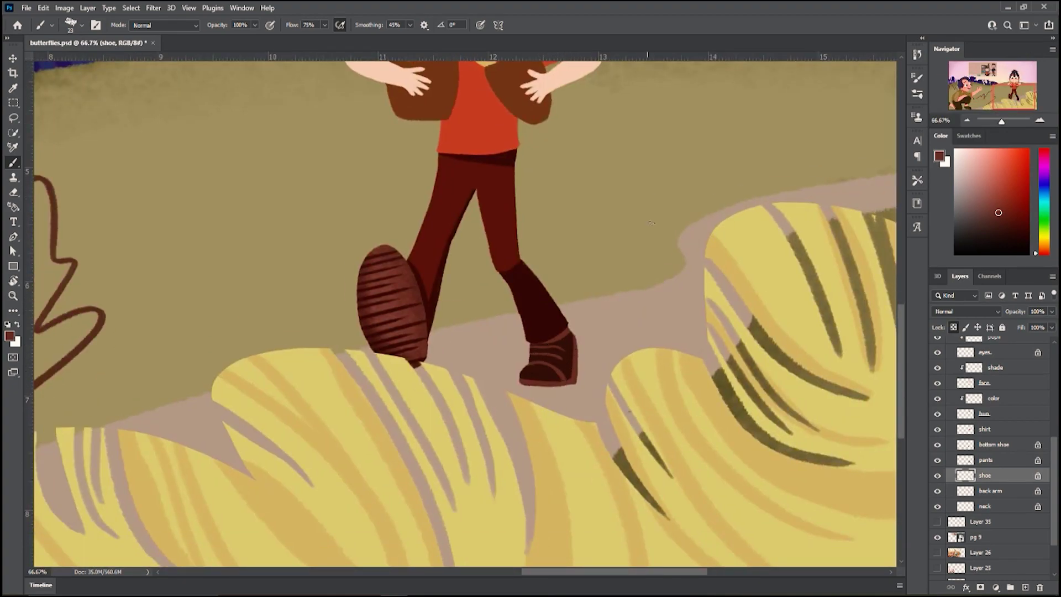
{"action": "key", "text": "ctrl+minus"}
{"action": "key", "text": "ctrl+minus"}
{"action": "key", "text": "ctrl+minus"}
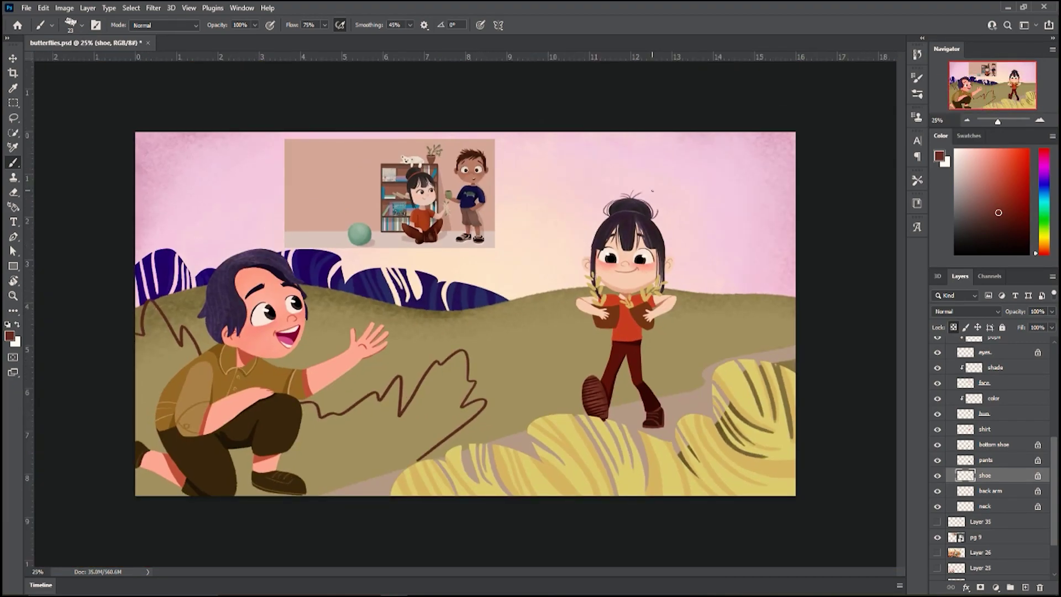
- Collapse the cho group, pick a muted darker brown and add a new layer directly beneath the group
{"action": "left_click_drag", "start_coordinate": [1054, 451], "coordinate": [1054, 370]}
{"action": "left_click", "coordinate": [949, 409]}
{"action": "key", "text": "i"}
{"action": "left_click", "coordinate": [409, 164]}
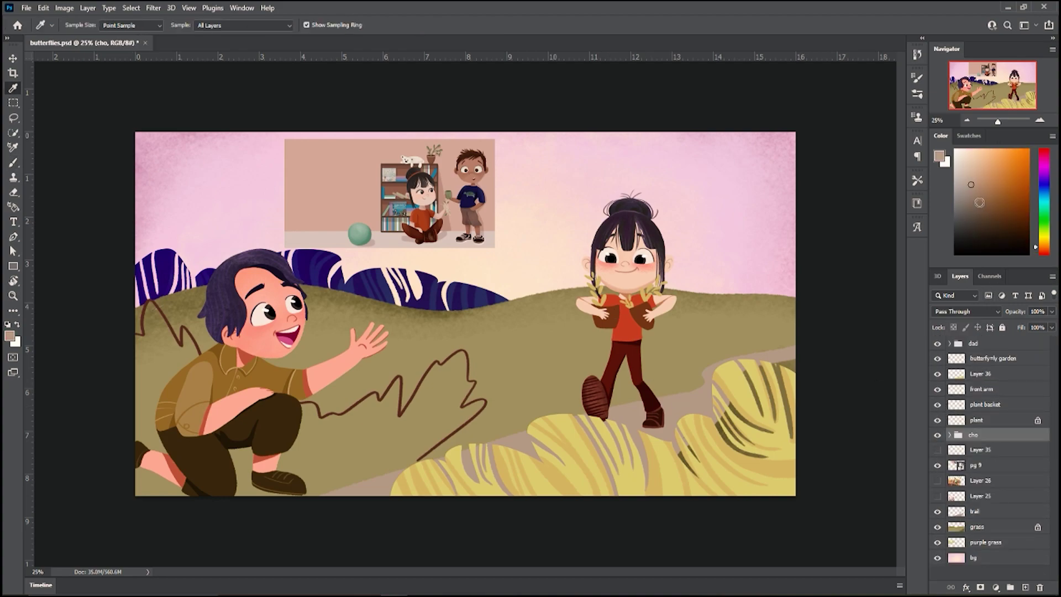
{"action": "left_click", "coordinate": [382, 182]}
{"action": "left_click", "coordinate": [980, 449]}
{"action": "left_click", "coordinate": [1025, 586]}
- Outline a brown ground shadow beneath the girl's rear shoe and fill it in
{"action": "key", "text": "b"}
{"action": "mouse_move", "coordinate": [608, 417]}
{"action": "left_mouse_down"}
{"action": "mouse_move", "coordinate": [669, 441]}
{"action": "mouse_move", "coordinate": [635, 437]}
{"action": "mouse_move", "coordinate": [661, 437]}
{"action": "mouse_move", "coordinate": [652, 418]}
{"action": "left_mouse_up"}
{"action": "key", "text": "g"}
{"action": "left_click", "coordinate": [642, 438]}
{"action": "key", "text": "ctrl+z"}
{"action": "key", "text": "ctrl+z"}
{"action": "key", "text": "l"}
{"action": "key", "text": "g"}
{"action": "left_click", "coordinate": [653, 436]}
{"action": "key", "text": "m"}
{"action": "left_click", "coordinate": [81, 107]}
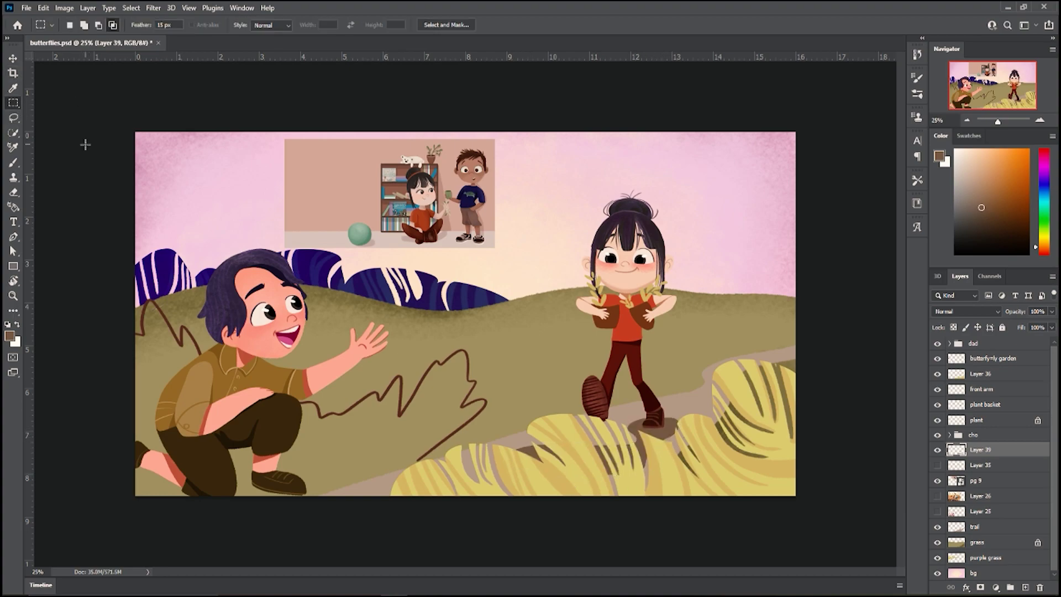
- Rename the girl's shadow layer as cho shad and hide the pg 9 reference layer
{"action": "double_click", "coordinate": [993, 449]}
{"action": "key", "text": "Return"}
{"action": "left_click", "coordinate": [937, 480]}
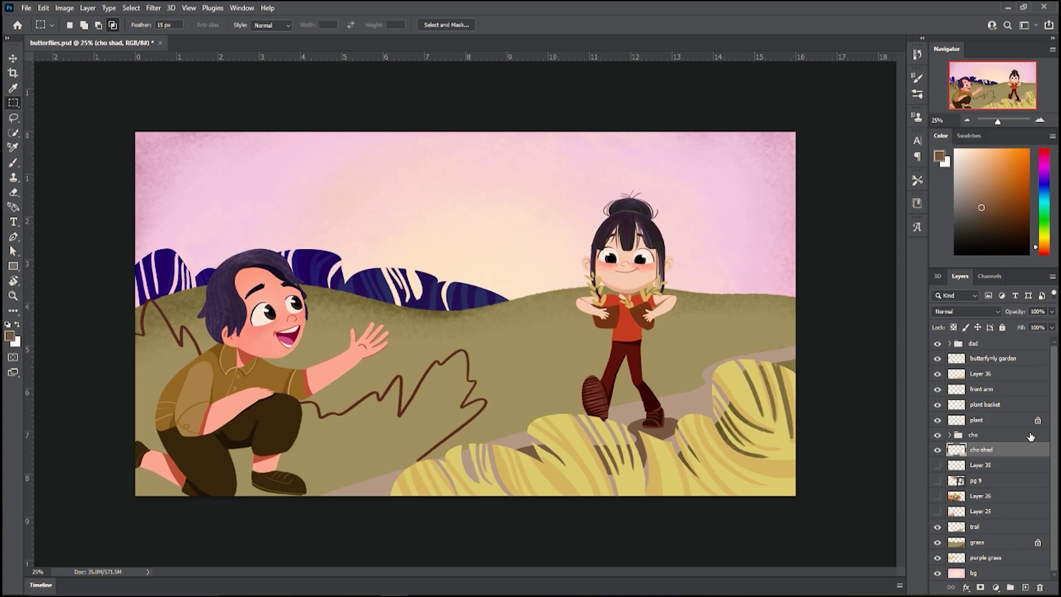
- Add a new layer named shad directly beneath the dad group
{"action": "left_click", "coordinate": [950, 435]}
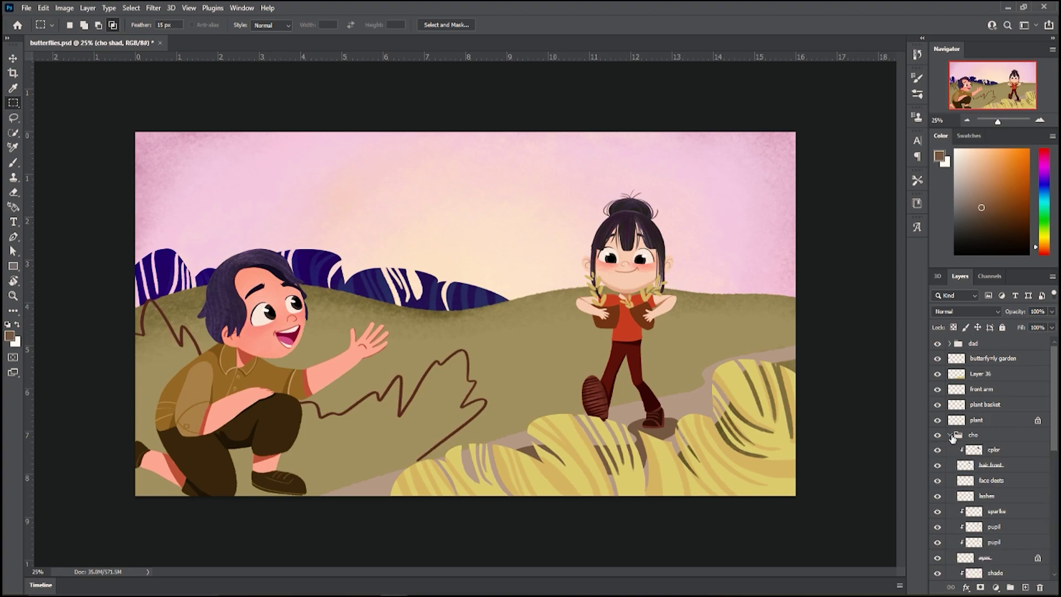
{"action": "left_click", "coordinate": [976, 364]}
{"action": "left_click", "coordinate": [1025, 587]}
{"action": "double_click", "coordinate": [977, 359]}
{"action": "type", "text": "shad"}
{"action": "key", "text": "Return"}
- Lasso a long ground shadow stretching from the dad's feet toward the path and fill it with dark olive brown
{"action": "left_click", "coordinate": [14, 120]}
{"action": "mouse_move", "coordinate": [301, 492]}
{"action": "left_mouse_down"}
{"action": "mouse_move", "coordinate": [343, 473]}
{"action": "mouse_move", "coordinate": [124, 500]}
{"action": "left_mouse_up"}
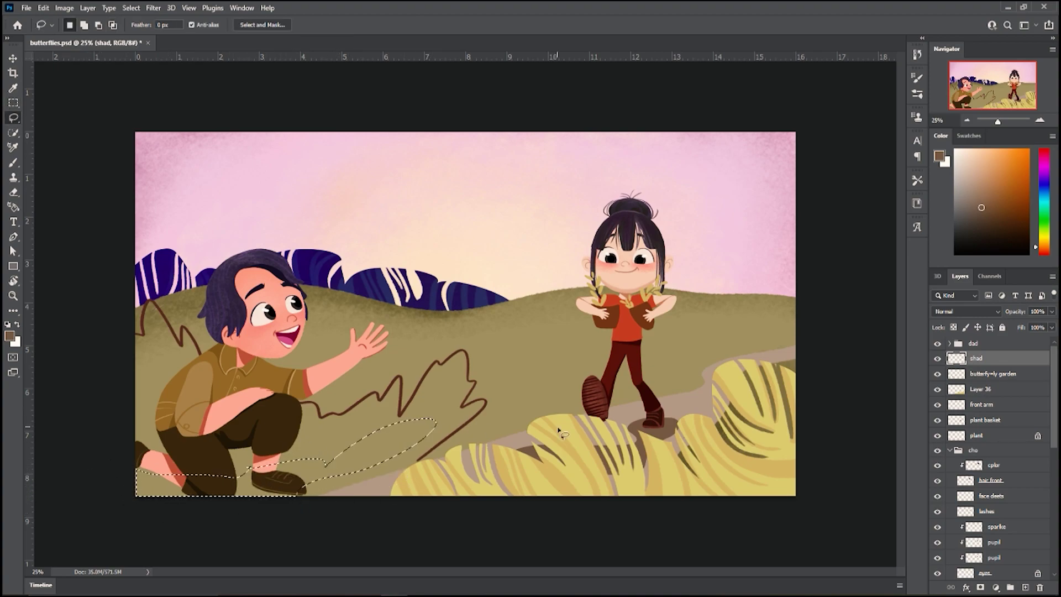
{"action": "key", "text": "i"}
{"action": "left_click", "coordinate": [497, 421]}
{"action": "left_click", "coordinate": [999, 224]}
{"action": "key", "text": "b"}
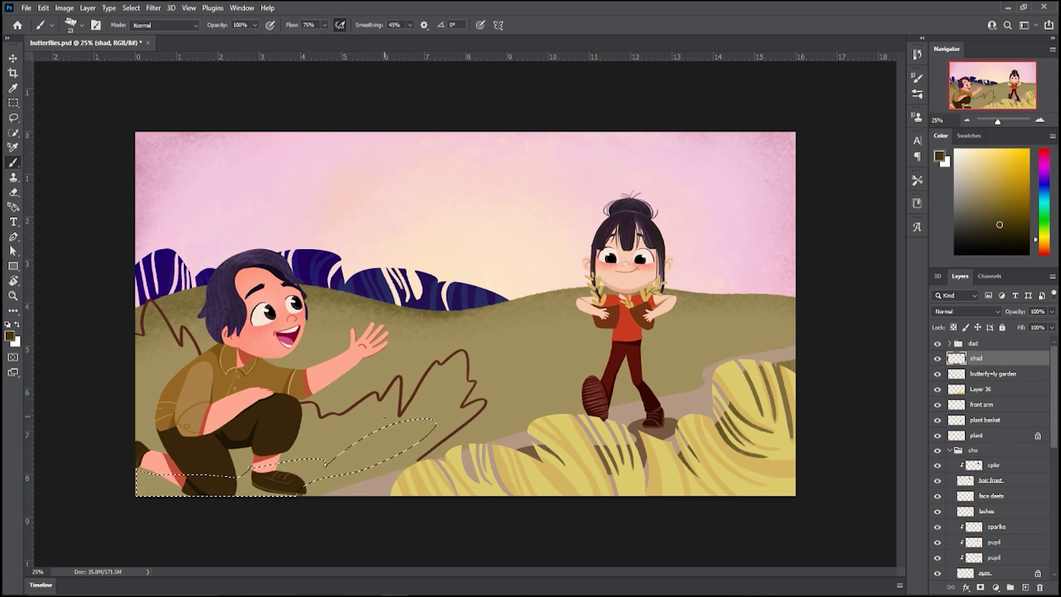
{"action": "key", "text": "g"}
{"action": "left_click", "coordinate": [402, 449]}
{"action": "left_click", "coordinate": [13, 103]}
{"action": "left_click", "coordinate": [526, 562]}
- Extend the dad's shadow by lassoing and filling the gap between his knee and front shoe
{"action": "key", "text": "ctrl+plus"}
{"action": "key", "text": "ctrl+plus"}
{"action": "left_click_drag", "start_coordinate": [287, 492], "coordinate": [516, 381]}
{"action": "key", "text": "e"}
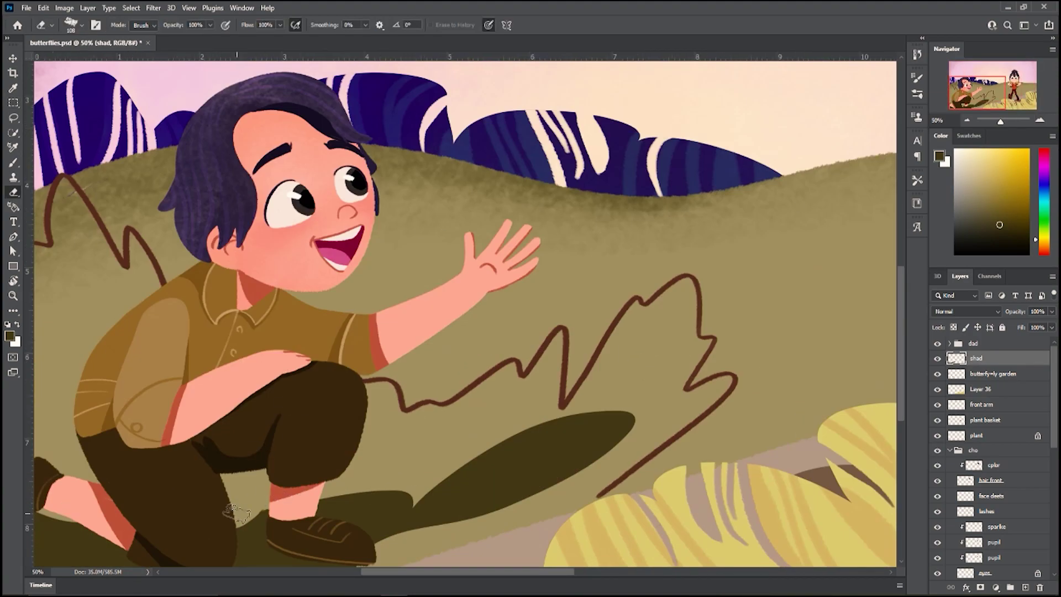
{"action": "key", "text": "b"}
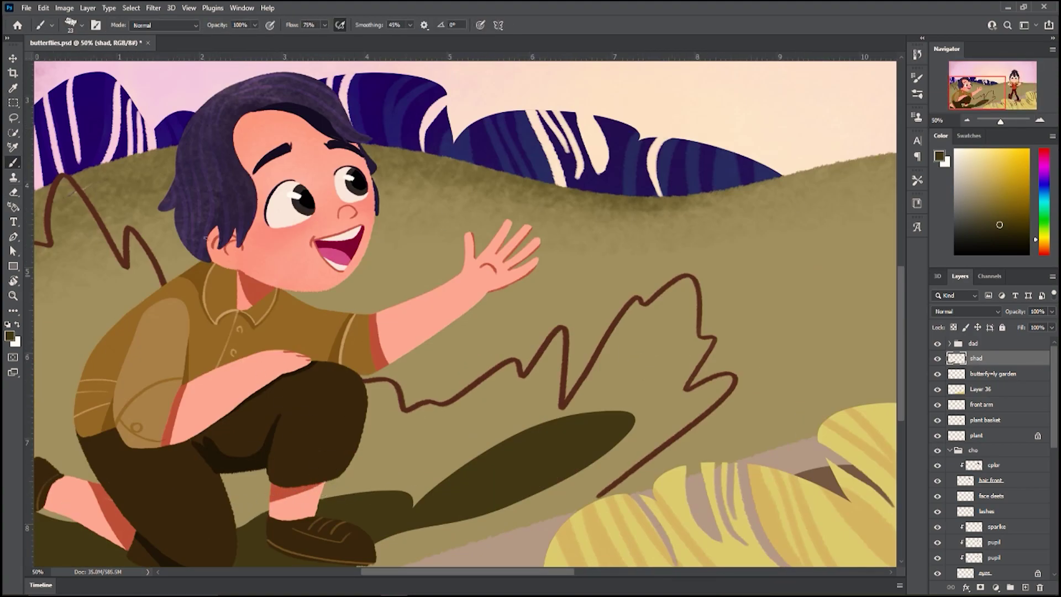
{"action": "key", "text": "l"}
{"action": "left_click_drag", "start_coordinate": [239, 525], "coordinate": [226, 529]}
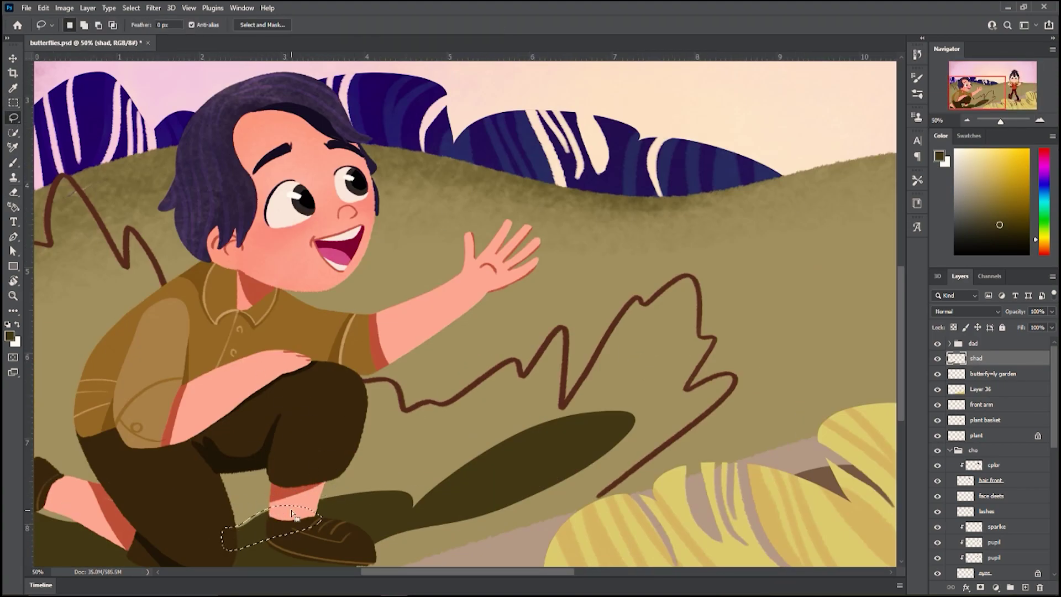
{"action": "key", "text": "g"}
{"action": "left_click", "coordinate": [253, 525]}
{"action": "key", "text": "m"}
{"action": "key", "text": "ctrl+d"}
{"action": "key", "text": "ctrl+minus"}
{"action": "key", "text": "ctrl+minus"}
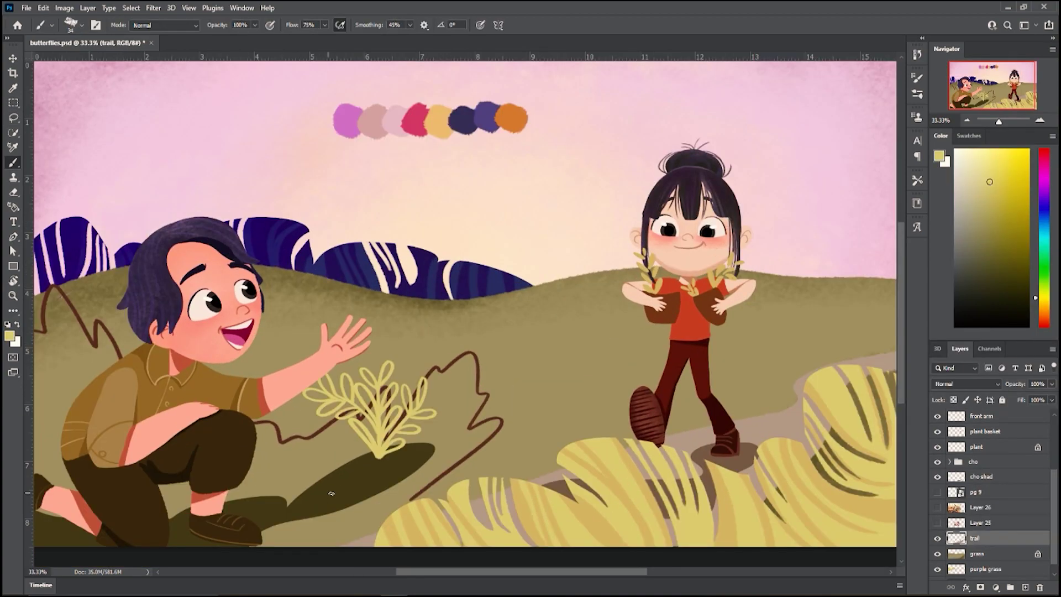
- Undo the last stroke and draw pale yellow outlined leafy plants around the dad on garden layer 1
{"action": "key", "text": "ctrl+z"}
{"action": "left_click_drag", "start_coordinate": [1054, 489], "coordinate": [1053, 430]}
{"action": "left_click", "coordinate": [996, 430]}
{"action": "mouse_move", "coordinate": [274, 525]}
{"action": "left_mouse_down"}
{"action": "mouse_move", "coordinate": [255, 436]}
{"action": "mouse_move", "coordinate": [263, 476]}
{"action": "mouse_move", "coordinate": [241, 470]}
{"action": "mouse_move", "coordinate": [260, 478]}
{"action": "left_mouse_up"}
{"action": "mouse_move", "coordinate": [274, 521]}
{"action": "left_mouse_down"}
{"action": "mouse_move", "coordinate": [303, 449]}
{"action": "mouse_move", "coordinate": [289, 457]}
{"action": "mouse_move", "coordinate": [295, 485]}
{"action": "mouse_move", "coordinate": [311, 491]}
{"action": "mouse_move", "coordinate": [304, 472]}
{"action": "mouse_move", "coordinate": [373, 515]}
{"action": "left_mouse_up"}
{"action": "mouse_move", "coordinate": [62, 392]}
{"action": "left_mouse_down"}
{"action": "mouse_move", "coordinate": [69, 366]}
{"action": "mouse_move", "coordinate": [66, 398]}
{"action": "mouse_move", "coordinate": [68, 345]}
{"action": "mouse_move", "coordinate": [59, 364]}
{"action": "left_mouse_up"}
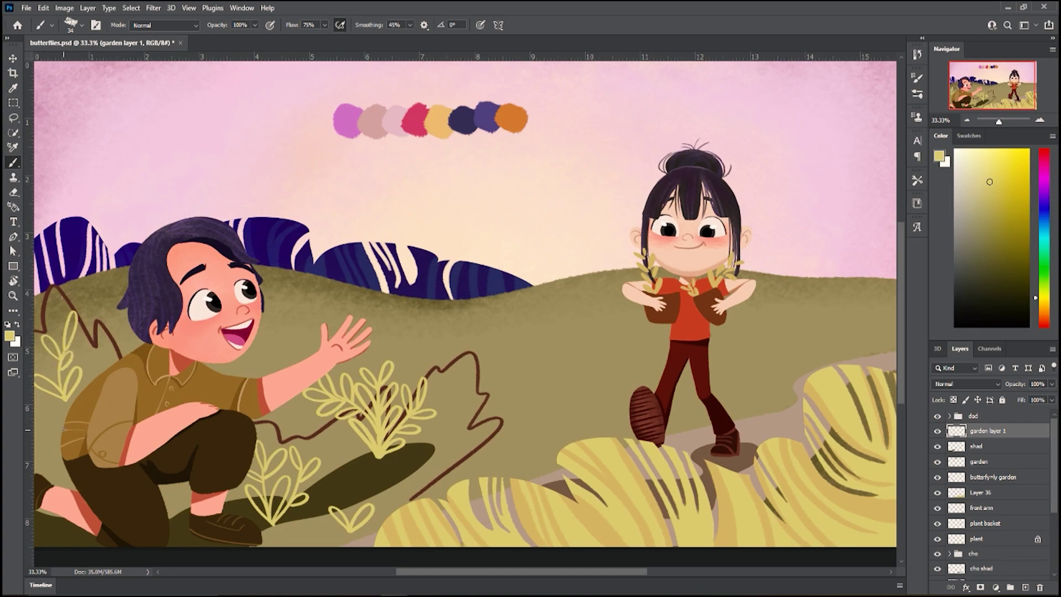
- Sample the crimson palette swatch and dab small flower clusters onto the yellow plants
{"action": "left_click", "coordinate": [411, 117], "text": "alt"}
{"action": "left_click_drag", "start_coordinate": [412, 367], "coordinate": [415, 386]}
{"action": "key", "text": "ctrl+z"}
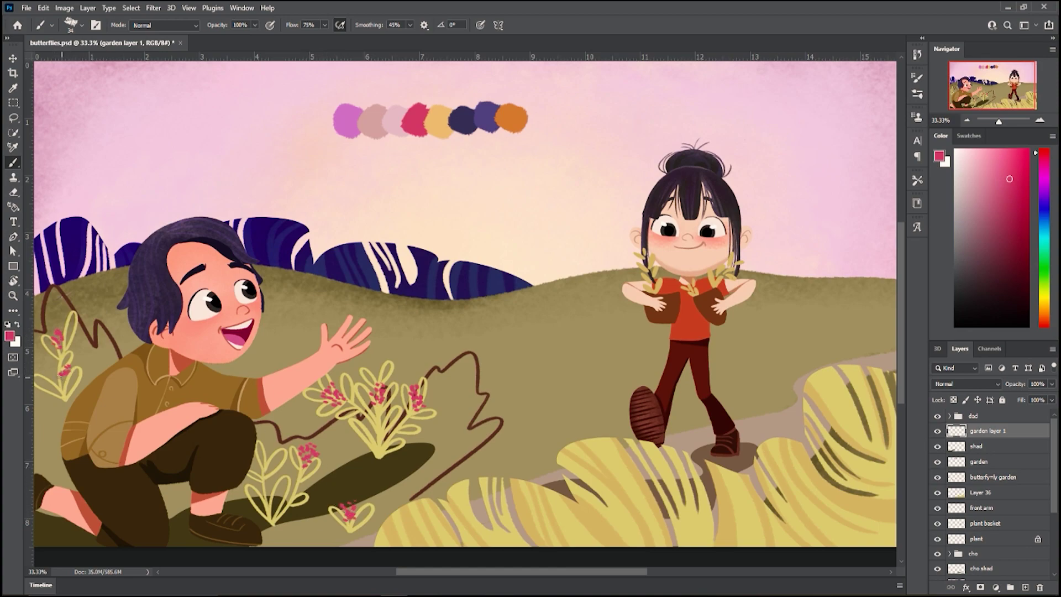
- Sample ochre from the foreground bush and add a new layer above the shad layer
{"action": "left_click", "coordinate": [588, 503], "text": "alt"}
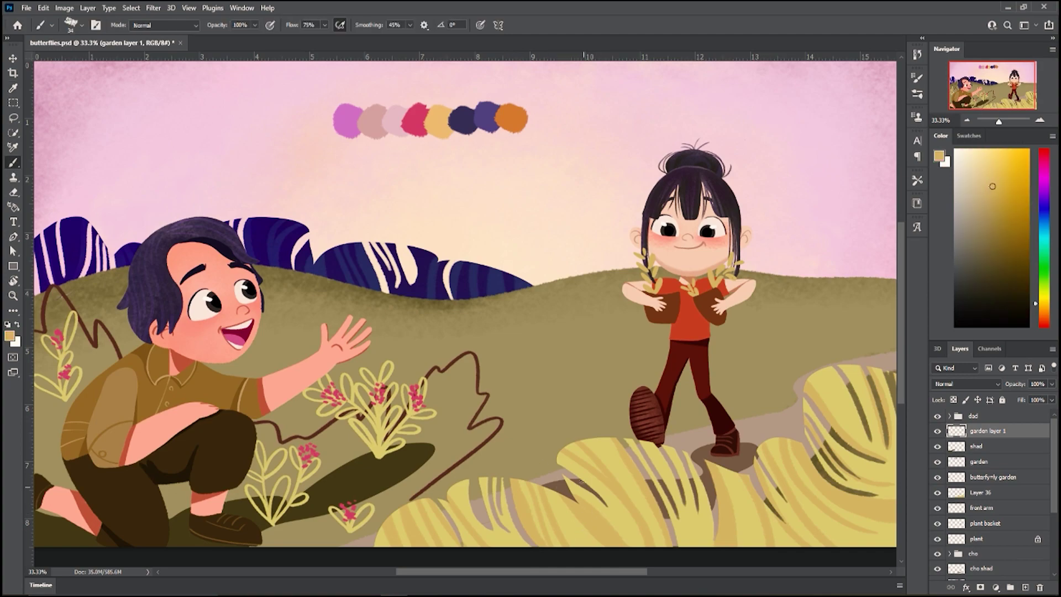
{"action": "left_click", "coordinate": [997, 446]}
{"action": "left_click", "coordinate": [1025, 587]}
{"action": "mouse_move", "coordinate": [418, 459]}
{"action": "left_mouse_down"}
{"action": "mouse_move", "coordinate": [459, 426]}
{"action": "mouse_move", "coordinate": [428, 454]}
{"action": "left_mouse_up"}
{"action": "key", "text": "ctrl+z"}
{"action": "mouse_move", "coordinate": [418, 458]}
{"action": "left_mouse_down"}
{"action": "mouse_move", "coordinate": [445, 419]}
{"action": "mouse_move", "coordinate": [421, 458]}
{"action": "mouse_move", "coordinate": [458, 424]}
{"action": "mouse_move", "coordinate": [417, 462]}
{"action": "mouse_move", "coordinate": [414, 427]}
{"action": "mouse_move", "coordinate": [348, 428]}
{"action": "mouse_move", "coordinate": [415, 457]}
{"action": "mouse_move", "coordinate": [394, 429]}
{"action": "left_mouse_up"}
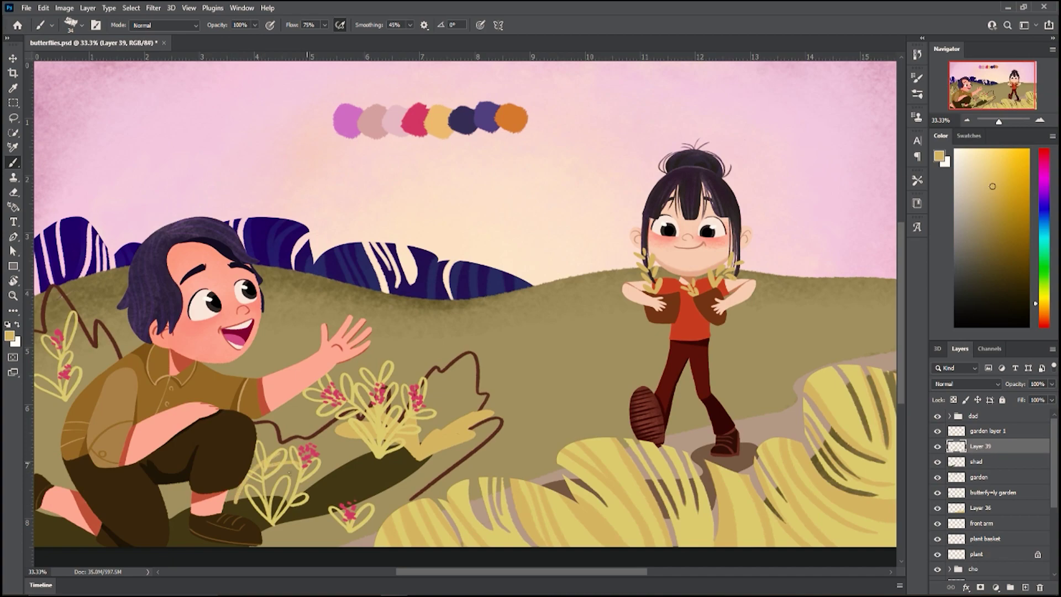
{"action": "key", "text": "ctrl+minus"}
{"action": "key", "text": "ctrl+z"}
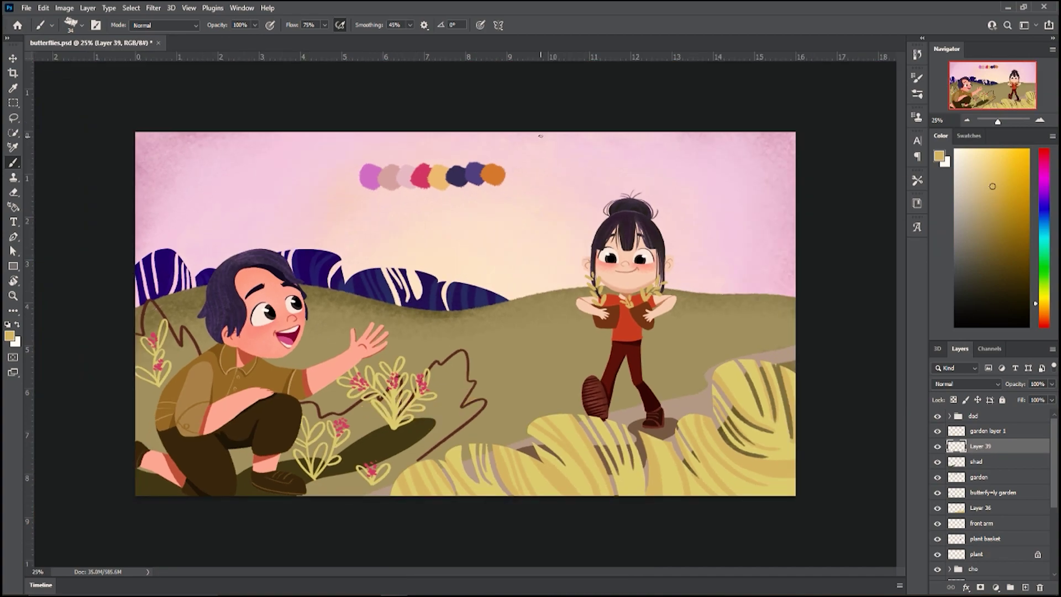
- Paint small solid ochre leaves on the ground around the yellow plants and the dad
{"action": "left_click_drag", "start_coordinate": [368, 432], "coordinate": [396, 444]}
{"action": "key", "text": "ctrl+z"}
{"action": "key", "text": "g"}
{"action": "left_click", "coordinate": [371, 429]}
{"action": "key", "text": "b"}
{"action": "key", "text": "ctrl+z"}
{"action": "key", "text": "ctrl+z"}
{"action": "left_click_drag", "start_coordinate": [419, 428], "coordinate": [433, 434]}
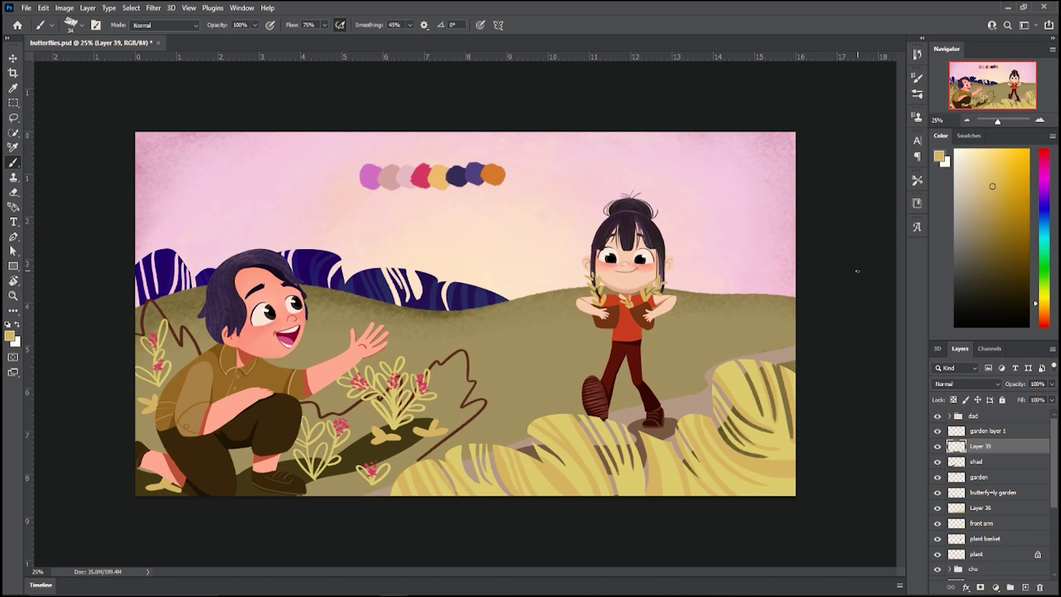
- Move the shad layer above garden layer 1 and set it to Multiply at 29% opacity
{"action": "left_click_drag", "start_coordinate": [984, 465], "coordinate": [981, 424]}
{"action": "left_click", "coordinate": [966, 384]}
{"action": "left_click", "coordinate": [955, 360]}
{"action": "left_click_drag", "start_coordinate": [1051, 383], "coordinate": [1025, 399]}
- Warp the dad's shadow so its far end is shorter and bends down toward the path
{"action": "left_click", "coordinate": [13, 58]}
{"action": "left_click", "coordinate": [436, 418]}
{"action": "left_click", "coordinate": [494, 25]}
{"action": "left_click_drag", "start_coordinate": [436, 418], "coordinate": [405, 447]}
{"action": "left_click_drag", "start_coordinate": [436, 496], "coordinate": [299, 574]}
{"action": "left_click_drag", "start_coordinate": [336, 496], "coordinate": [357, 552]}
{"action": "left_click_drag", "start_coordinate": [405, 447], "coordinate": [406, 448]}
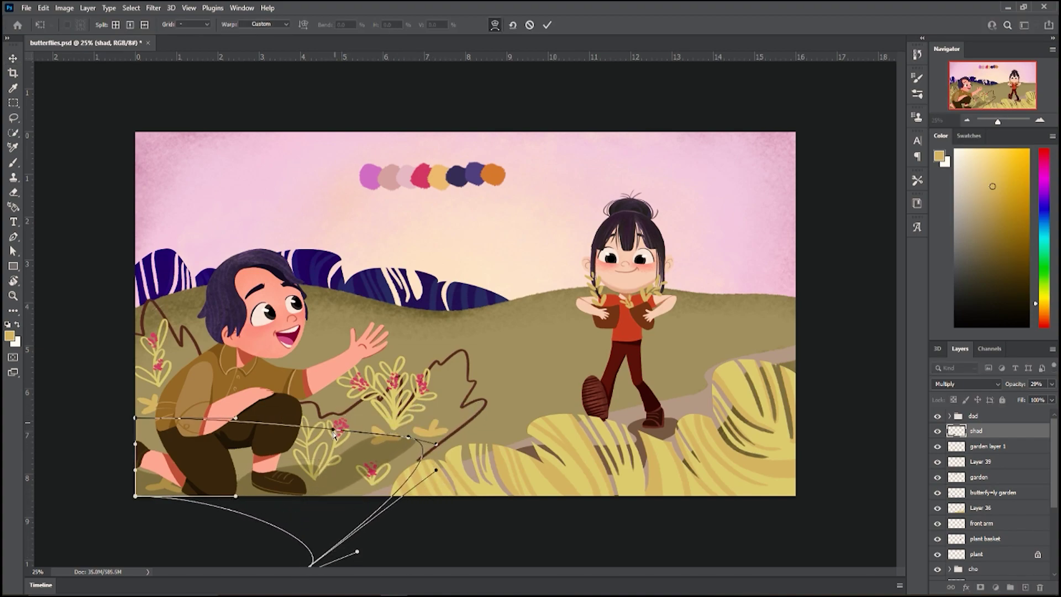
{"action": "key", "text": "Return"}
{"action": "key", "text": "c"}
- Set the cho shad layer to Multiply at 27% opacity and move the shad layer below Layer 39
{"action": "mouse_move", "coordinate": [1053, 439]}
{"action": "left_mouse_down"}
{"action": "mouse_move", "coordinate": [1053, 498]}
{"action": "mouse_move", "coordinate": [1052, 441]}
{"action": "left_mouse_up"}
{"action": "left_click", "coordinate": [1016, 465]}
{"action": "left_click", "coordinate": [966, 383]}
{"action": "left_click", "coordinate": [953, 356]}
{"action": "left_click", "coordinate": [1050, 384]}
{"action": "left_click_drag", "start_coordinate": [1048, 396], "coordinate": [1012, 393]}
{"action": "left_click", "coordinate": [15, 106]}
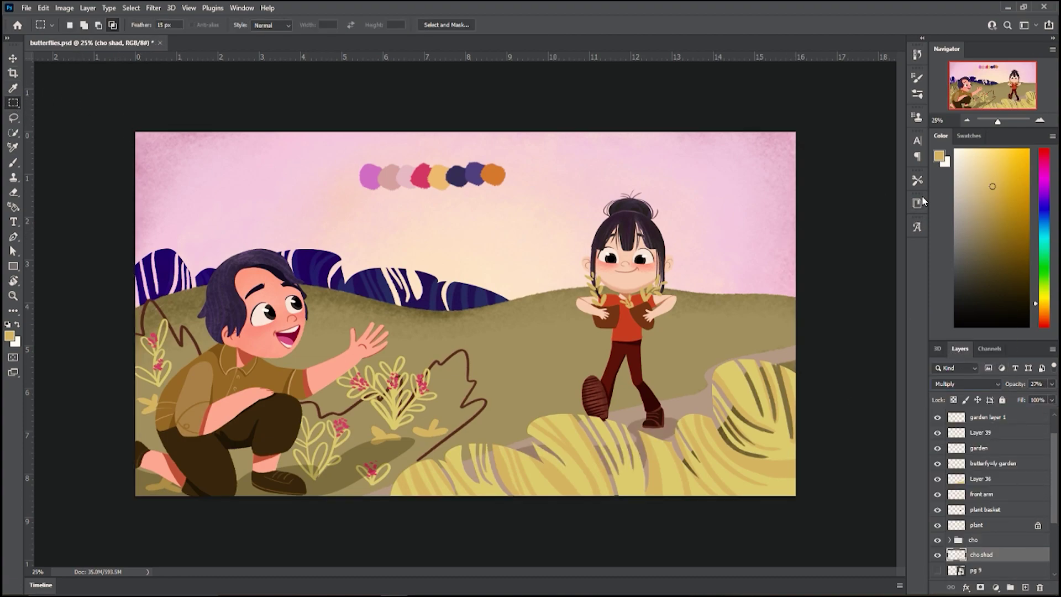
{"action": "scroll", "coordinate": [1036, 477], "scroll_direction": "up", "scroll_amount": 2}
{"action": "left_click_drag", "start_coordinate": [1025, 430], "coordinate": [996, 469]}
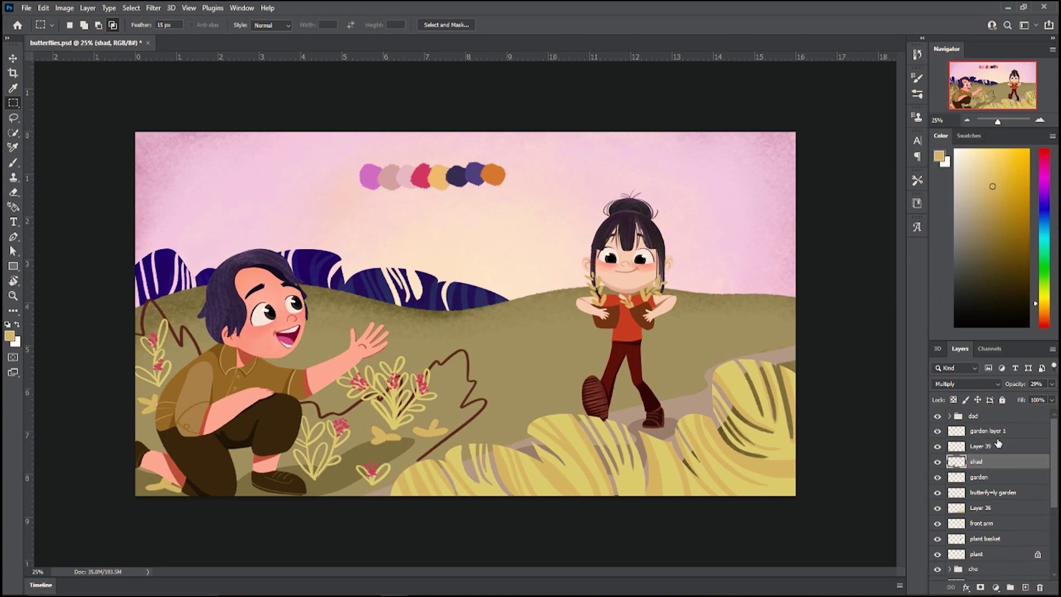
- Pick a dark green and paint rounded bushes behind the dad and the yellow plants on a new layer
{"action": "key", "text": "i"}
{"action": "left_click", "coordinate": [372, 288]}
{"action": "left_click", "coordinate": [1043, 284]}
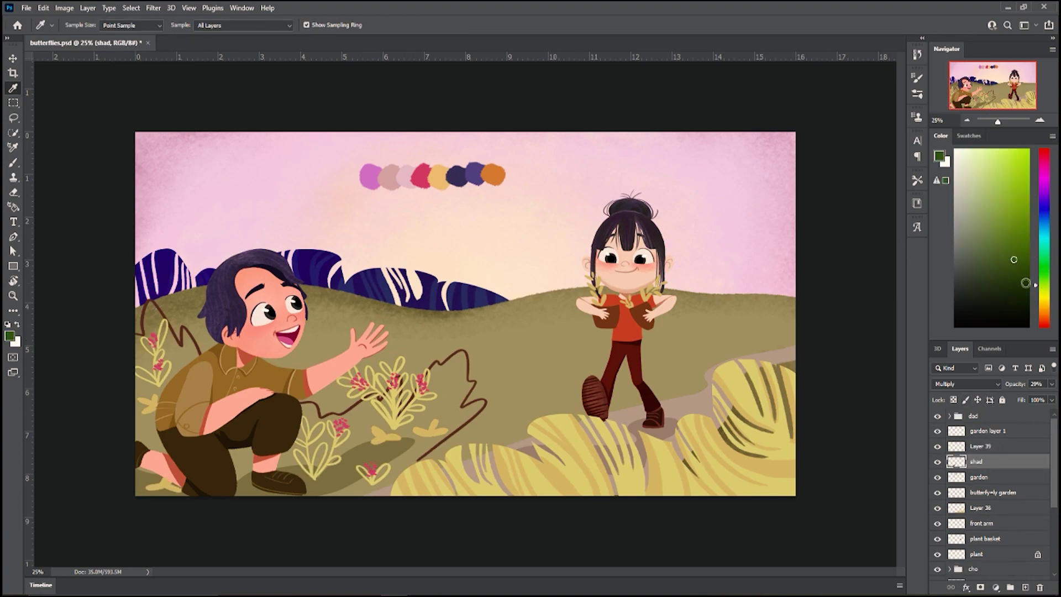
{"action": "key", "text": "b"}
{"action": "left_click", "coordinate": [81, 25]}
{"action": "left_click", "coordinate": [121, 413]}
{"action": "left_click", "coordinate": [998, 477]}
{"action": "left_click", "coordinate": [1024, 588]}
{"action": "mouse_move", "coordinate": [296, 367]}
{"action": "left_mouse_down"}
{"action": "mouse_move", "coordinate": [340, 348]}
{"action": "mouse_move", "coordinate": [485, 431]}
{"action": "mouse_move", "coordinate": [454, 494]}
{"action": "left_mouse_up"}
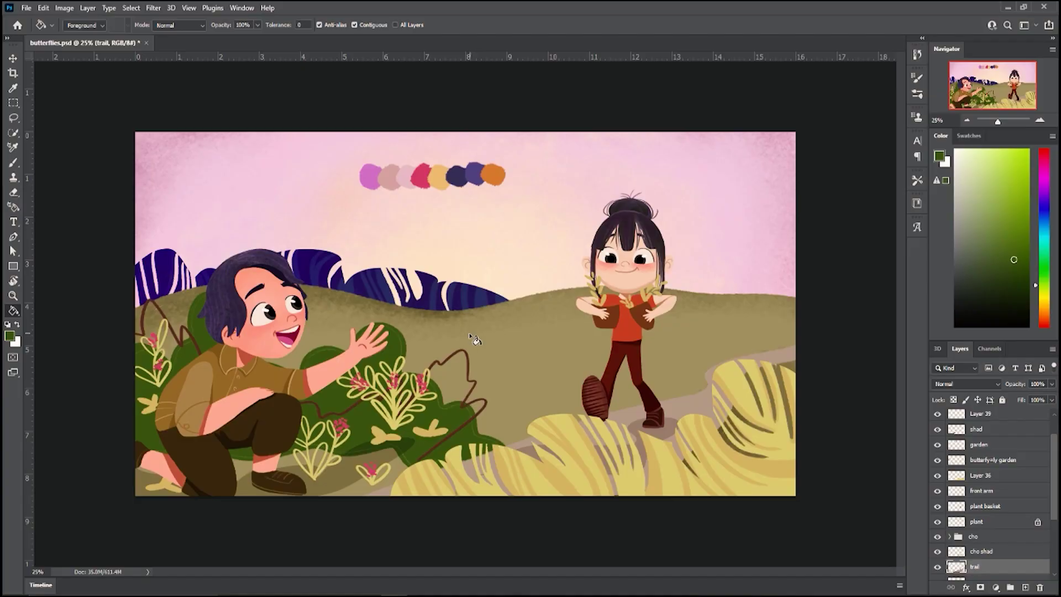
- Lock the trail layer's transparent pixels and choose a darker green
{"action": "left_click_drag", "start_coordinate": [991, 120], "coordinate": [1005, 123]}
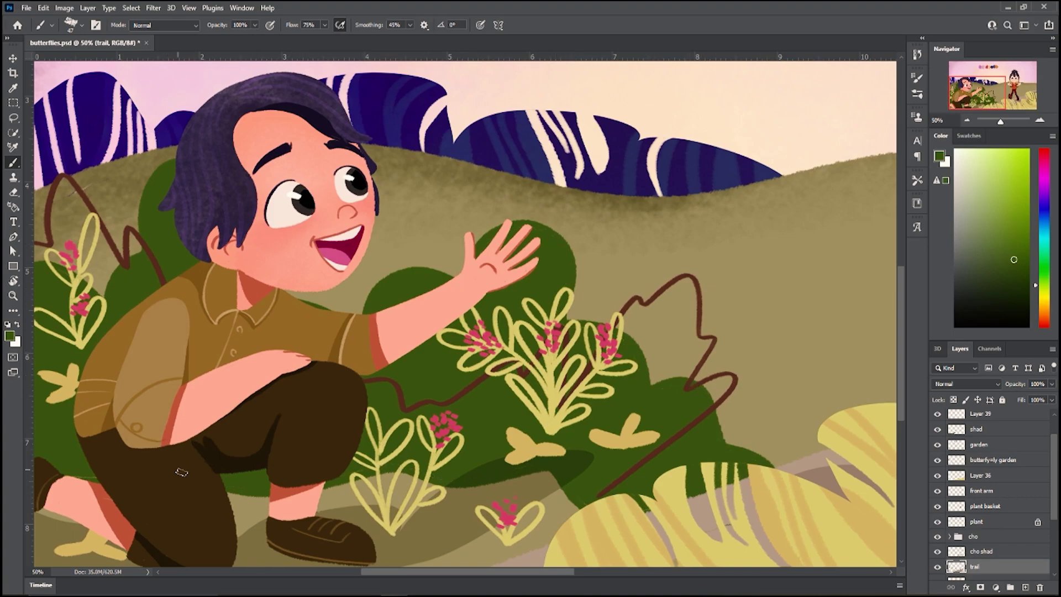
{"action": "key", "text": "ctrl+minus"}
{"action": "key", "text": "ctrl+minus"}
{"action": "left_click", "coordinate": [953, 399]}
{"action": "left_click", "coordinate": [1023, 280]}
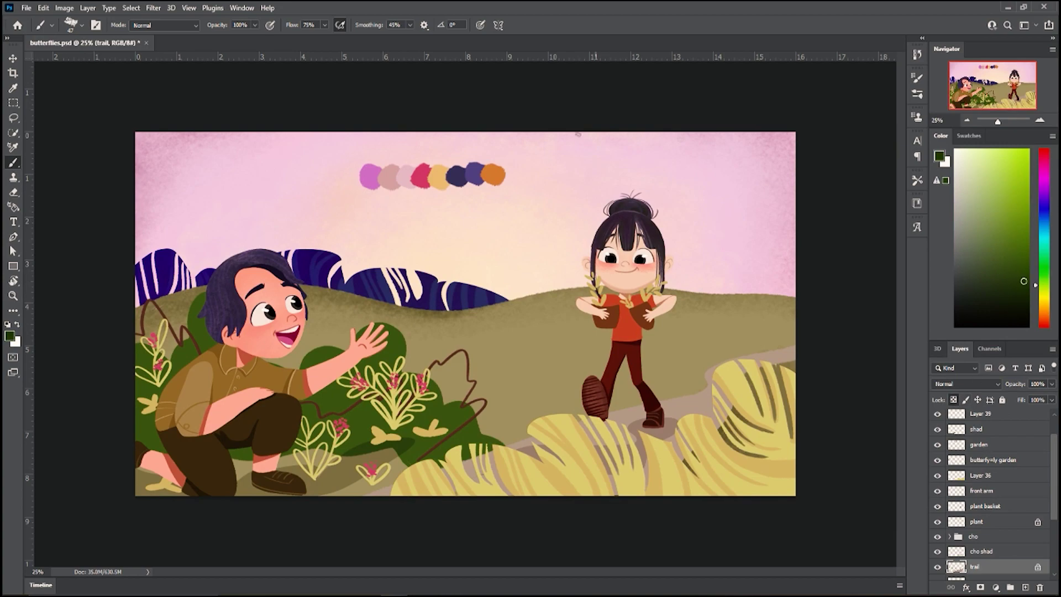
- Try shading the green bushes with a large textured brush at 34% opacity
{"action": "left_click", "coordinate": [82, 25]}
{"action": "left_click", "coordinate": [233, 371]}
{"action": "scroll", "coordinate": [233, 207], "scroll_direction": "down", "scroll_amount": 4}
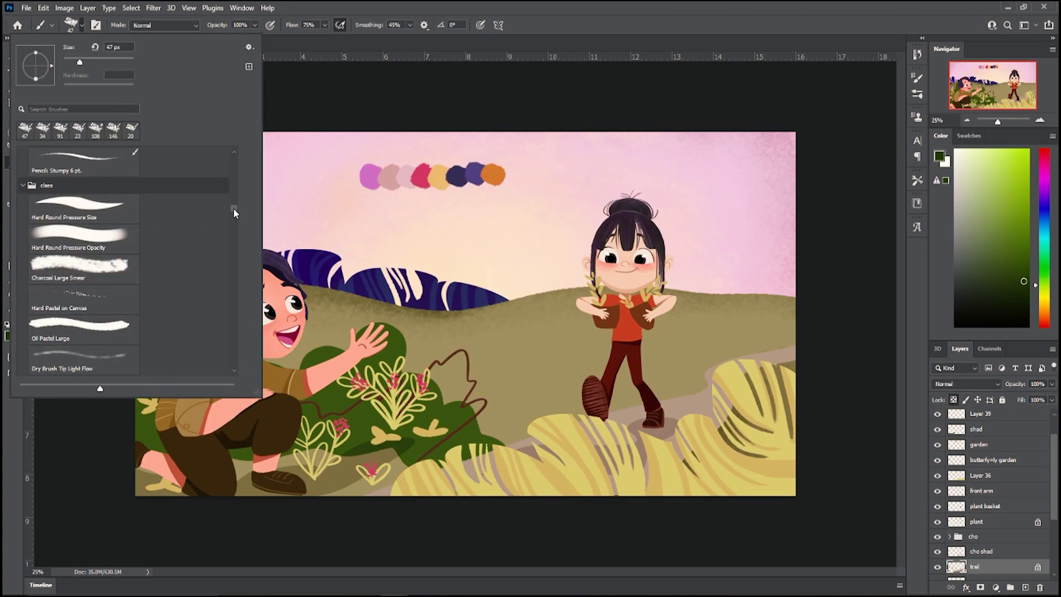
{"action": "left_click", "coordinate": [82, 260]}
{"action": "left_click", "coordinate": [116, 60]}
{"action": "left_click", "coordinate": [255, 24]}
{"action": "left_click", "coordinate": [220, 38]}
{"action": "left_click", "coordinate": [157, 474]}
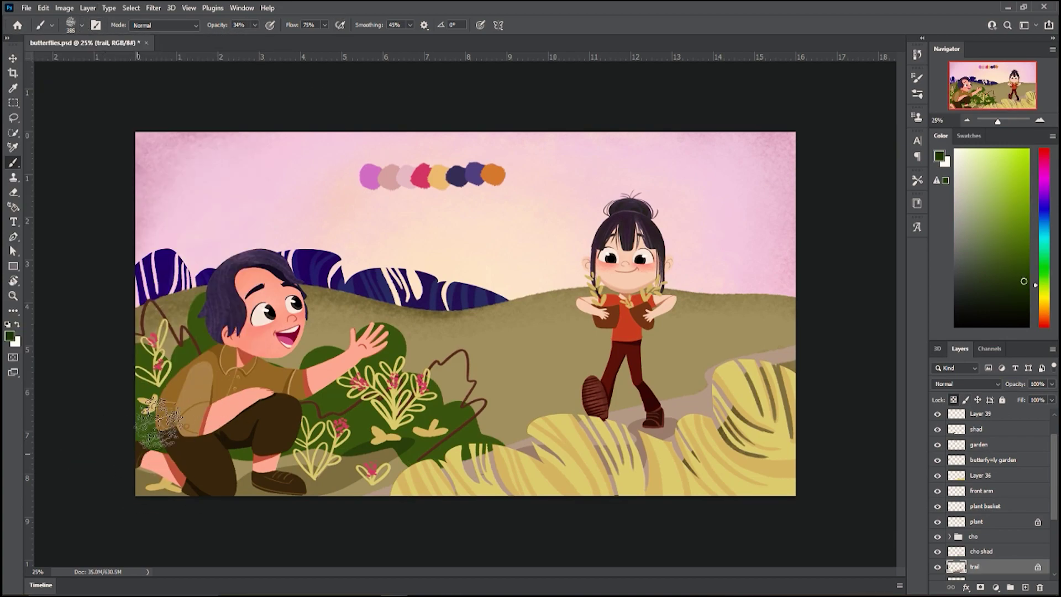
{"action": "left_click", "coordinate": [983, 551]}
{"action": "scroll", "coordinate": [982, 552], "scroll_direction": "down", "scroll_amount": 1}
{"action": "left_click", "coordinate": [983, 553]}
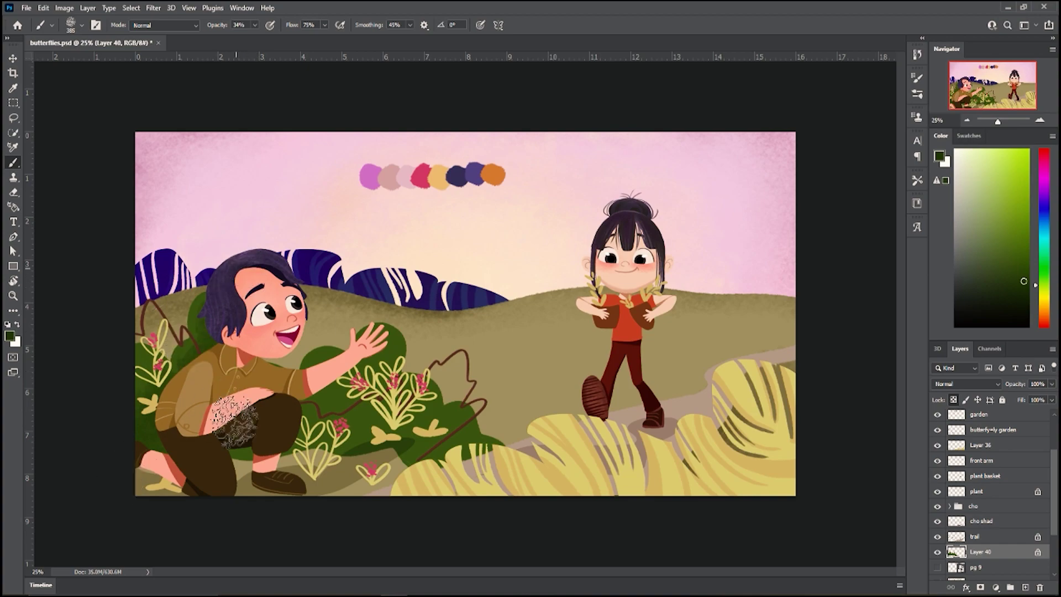
{"action": "left_click", "coordinate": [981, 539]}
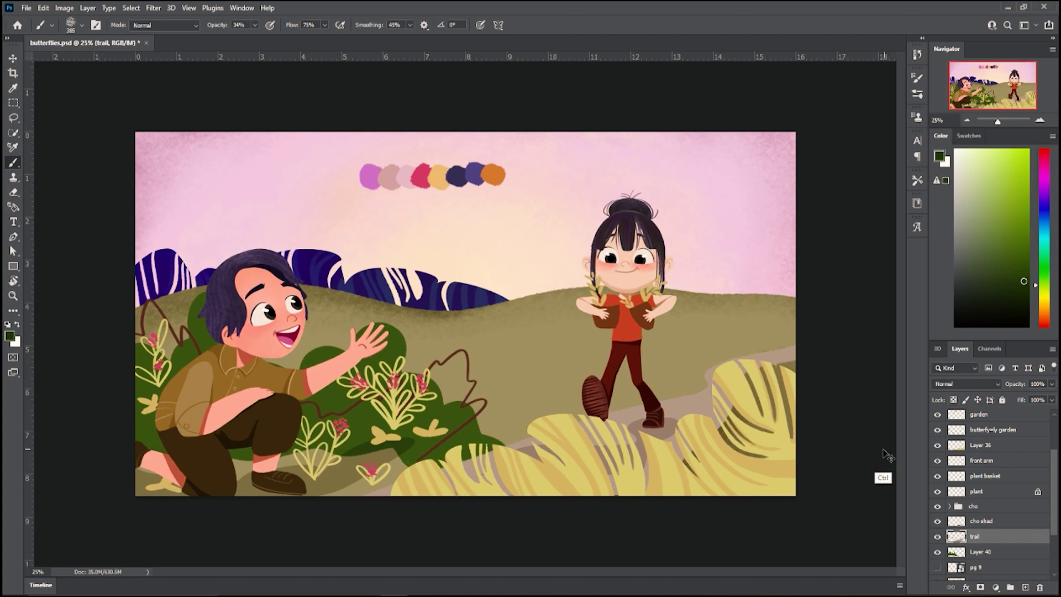
- Undo the last two changes, sample the bush green and paint over the faint outline along the bush edges on Layer 40
{"action": "key", "text": "ctrl+plus"}
{"action": "key", "text": "ctrl+plus"}
{"action": "left_click", "coordinate": [967, 94]}
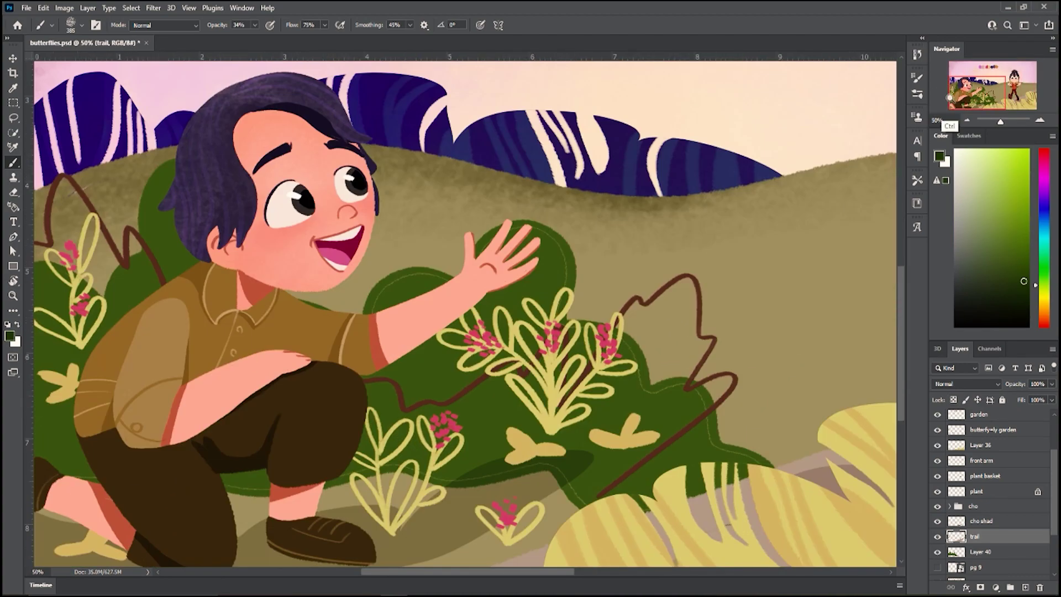
{"action": "key", "text": "ctrl+z"}
{"action": "key", "text": "ctrl+z"}
{"action": "left_click", "coordinate": [552, 259], "text": "alt"}
{"action": "left_click", "coordinate": [81, 25]}
{"action": "left_click", "coordinate": [82, 262]}
{"action": "key", "text": "Return"}
{"action": "mouse_move", "coordinate": [551, 235]}
{"action": "left_mouse_down"}
{"action": "mouse_move", "coordinate": [587, 327]}
{"action": "mouse_move", "coordinate": [709, 393]}
{"action": "mouse_move", "coordinate": [664, 485]}
{"action": "left_mouse_up"}
{"action": "left_click_drag", "start_coordinate": [377, 467], "coordinate": [544, 476]}
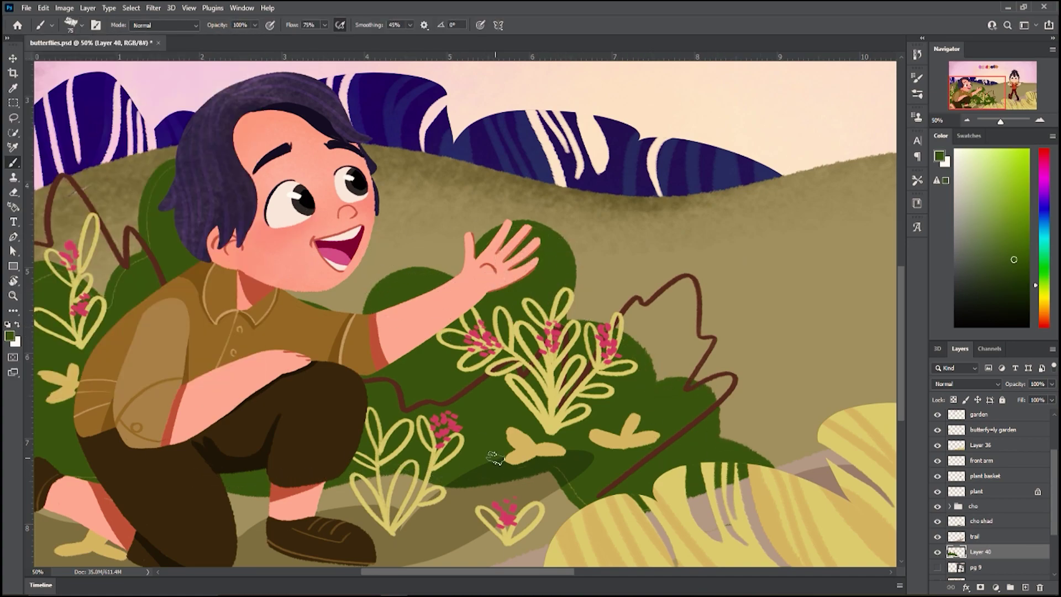
- Shade the bushes on Layer 40 in near-black green using a 417 px textured brush at 40% opacity
{"action": "key", "text": "ctrl+minus"}
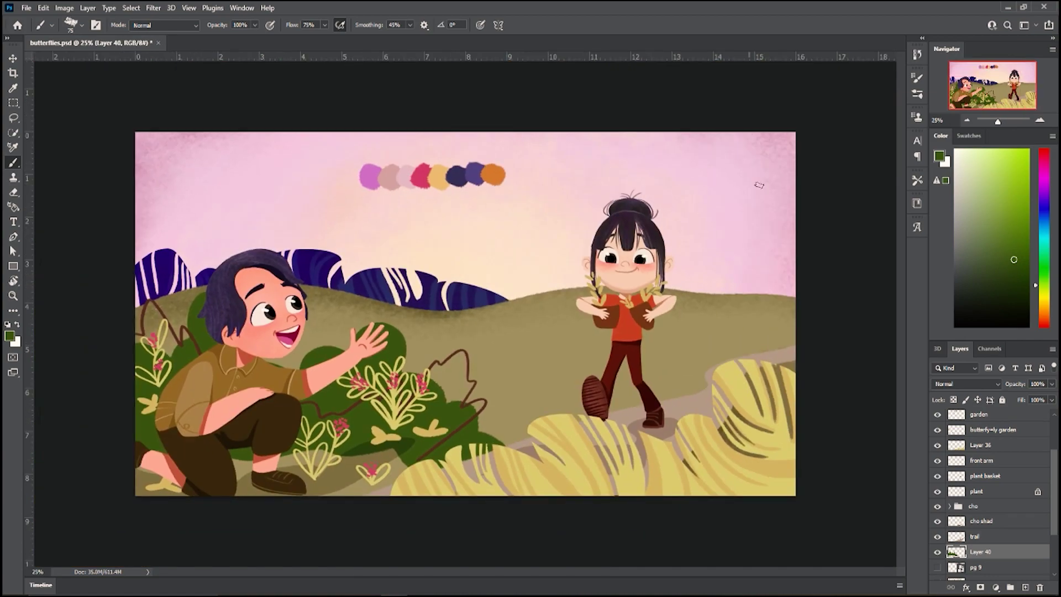
{"action": "left_click", "coordinate": [71, 25]}
{"action": "left_click_drag", "start_coordinate": [122, 62], "coordinate": [125, 62]}
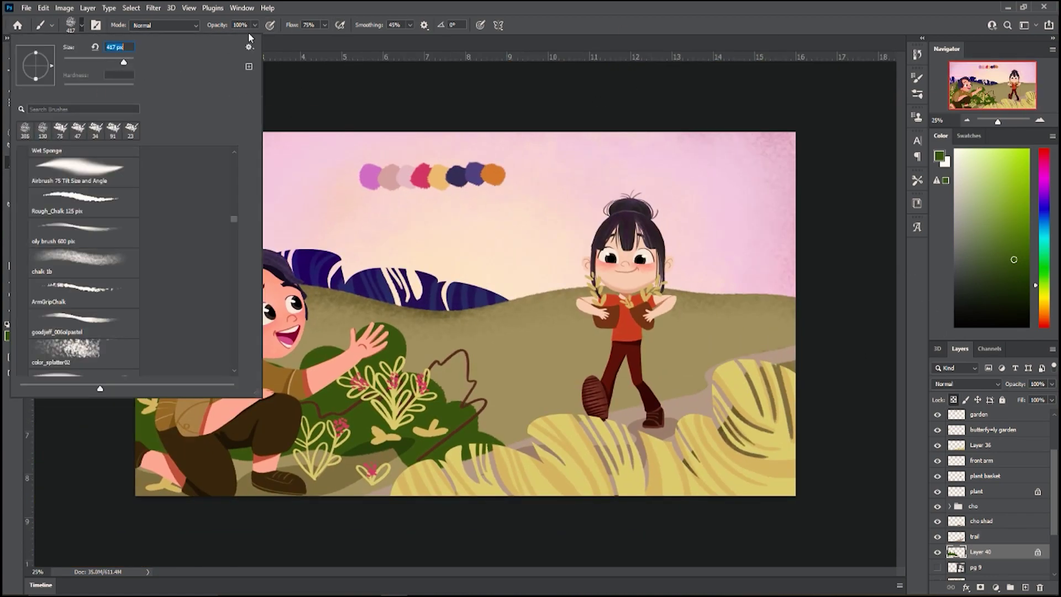
{"action": "left_click", "coordinate": [254, 25]}
{"action": "left_click_drag", "start_coordinate": [257, 38], "coordinate": [225, 38]}
{"action": "left_click", "coordinate": [1013, 296]}
{"action": "left_click_drag", "start_coordinate": [161, 413], "coordinate": [193, 402]}
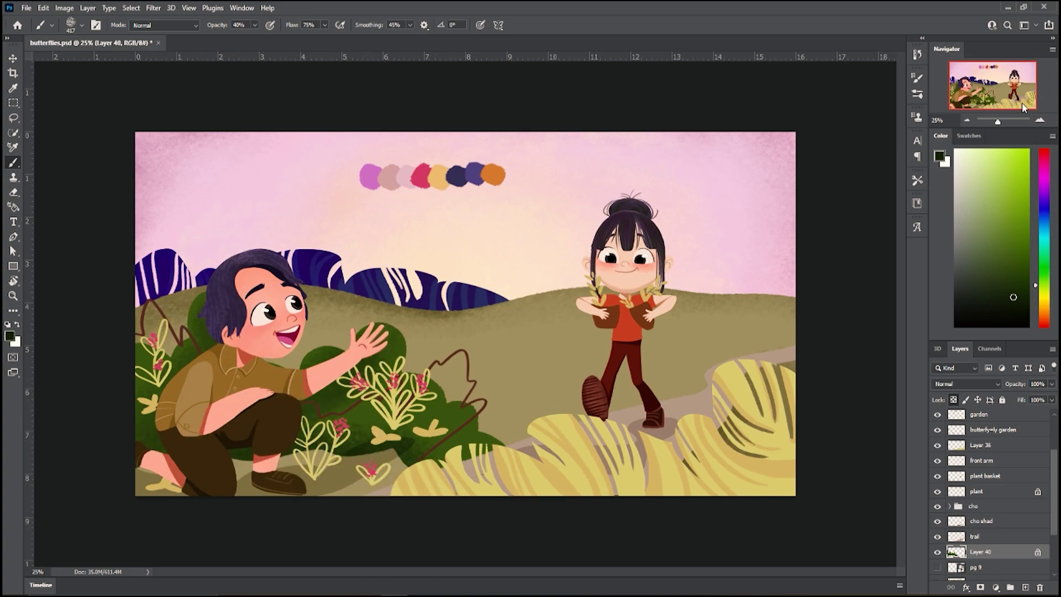
- Delete the brown butterfly garden sketch layer and move the shad layer below Layer 40
{"action": "scroll", "coordinate": [1018, 492], "scroll_direction": "up", "scroll_amount": 3}
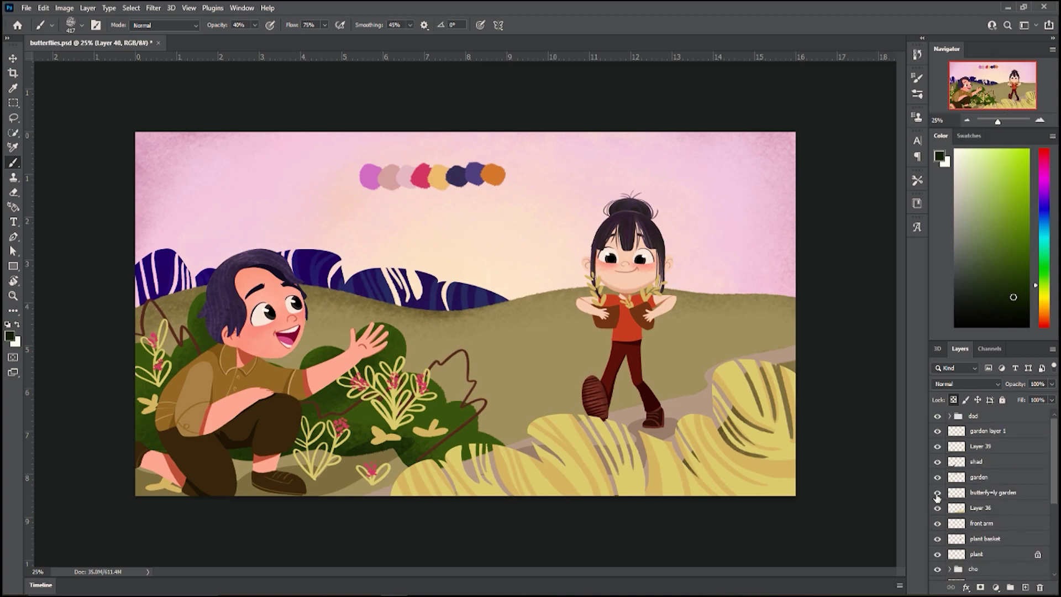
{"action": "left_click", "coordinate": [937, 492]}
{"action": "left_click", "coordinate": [1033, 492]}
{"action": "key", "text": "Delete"}
{"action": "left_click", "coordinate": [989, 461]}
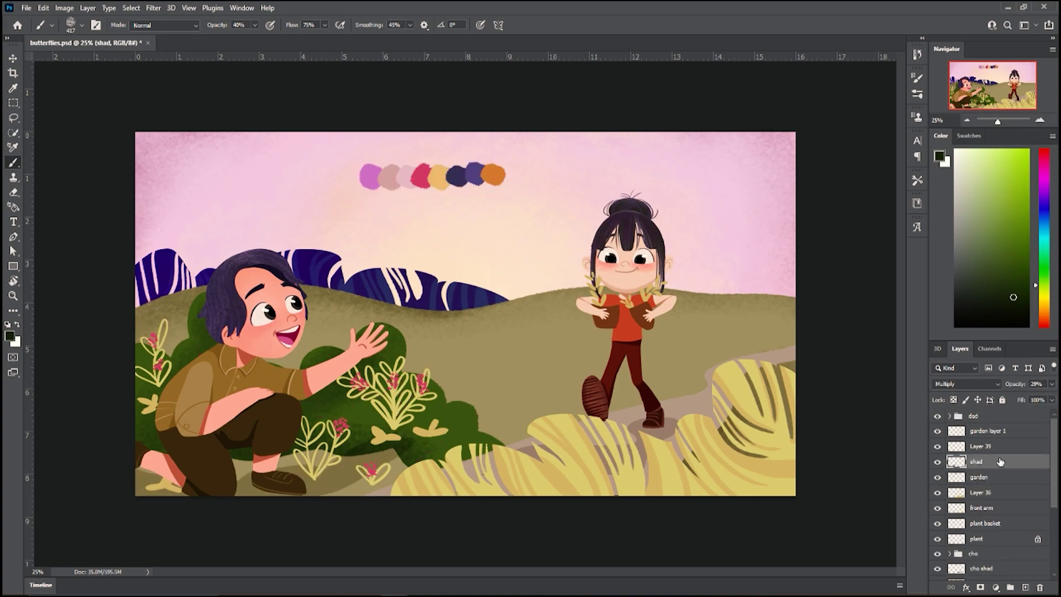
{"action": "left_click_drag", "start_coordinate": [994, 462], "coordinate": [997, 559]}
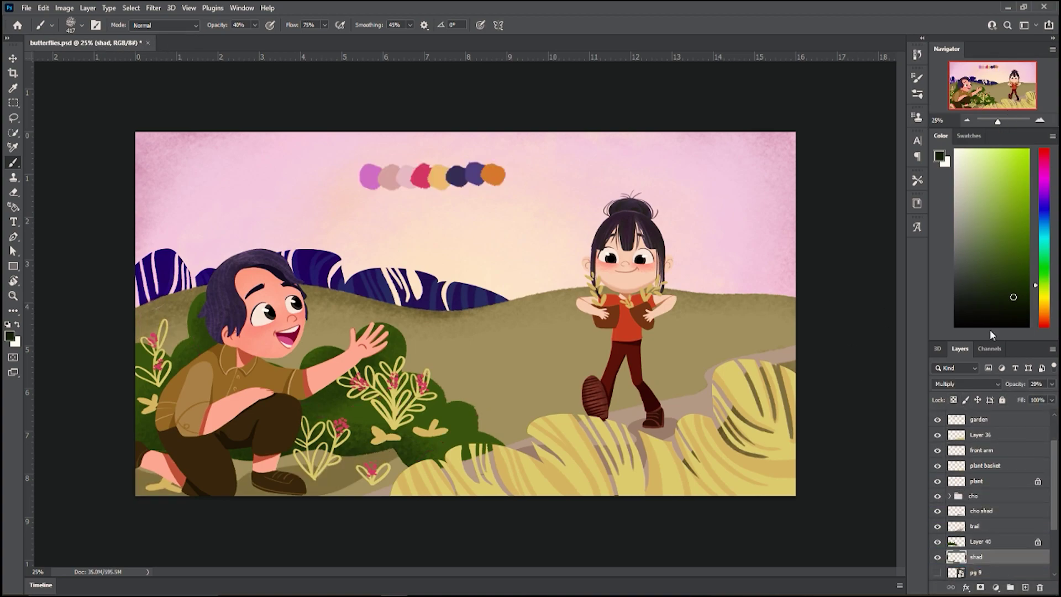
- Texture the bushes on Layer 40 in light green and dark green with a 511 px textured brush at 40% opacity
{"action": "left_click_drag", "start_coordinate": [1053, 485], "coordinate": [1053, 460]}
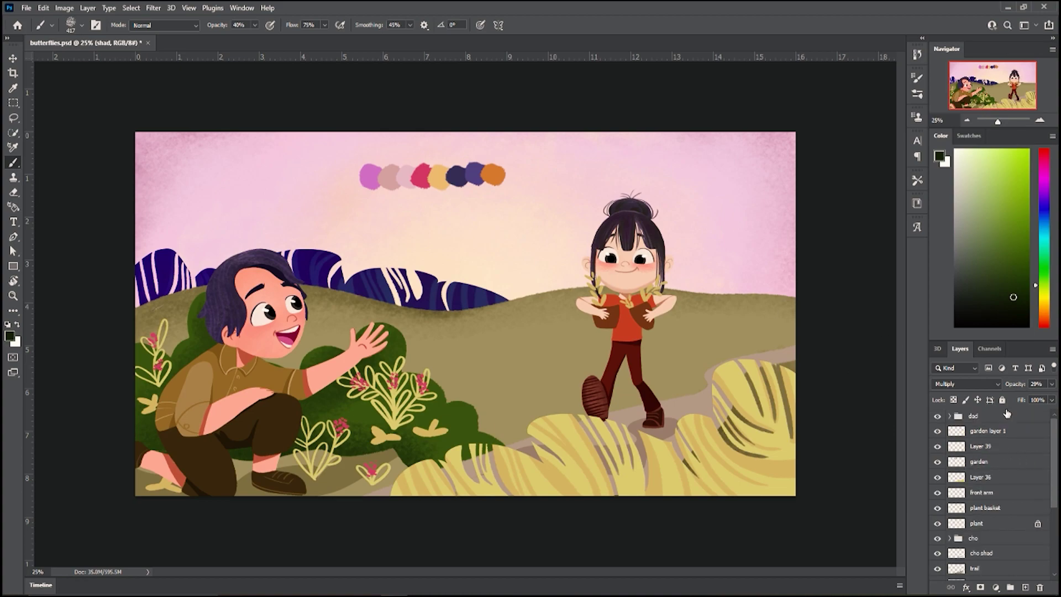
{"action": "left_click_drag", "start_coordinate": [1013, 279], "coordinate": [987, 206]}
{"action": "left_click", "coordinate": [81, 25]}
{"action": "left_click", "coordinate": [994, 431]}
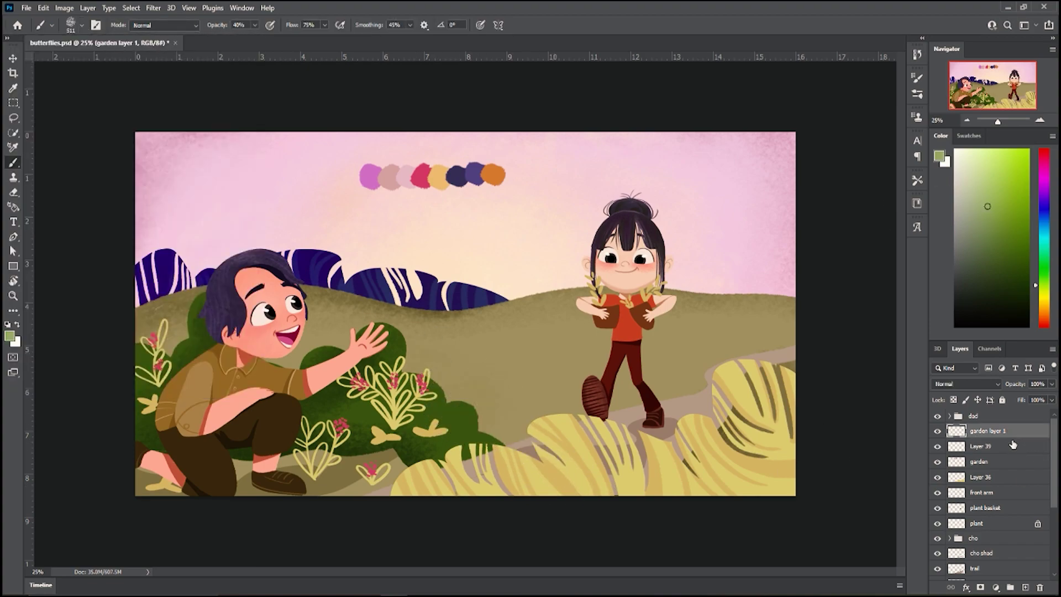
{"action": "scroll", "coordinate": [993, 530], "scroll_direction": "down", "scroll_amount": 2}
{"action": "left_click", "coordinate": [989, 524]}
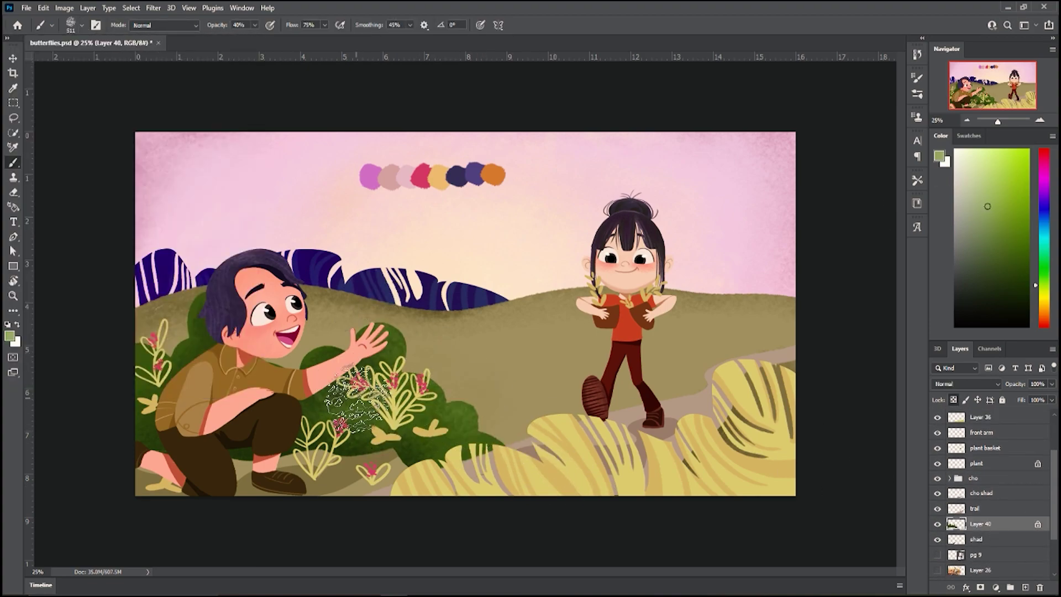
{"action": "left_click", "coordinate": [999, 282]}
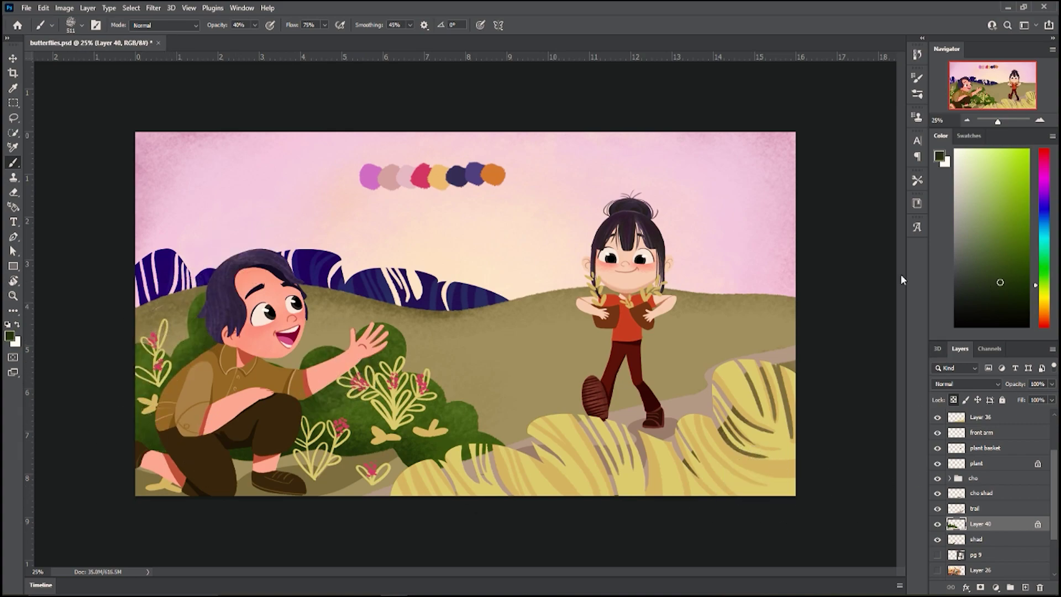
- Rename Layer 39 as gl2 and add a new layer named gl3 directly below it
{"action": "scroll", "coordinate": [1029, 484], "scroll_direction": "up", "scroll_amount": 2}
{"action": "left_click", "coordinate": [989, 446]}
{"action": "double_click", "coordinate": [981, 445]}
{"action": "type", "text": "gl2"}
{"action": "key", "text": "Return"}
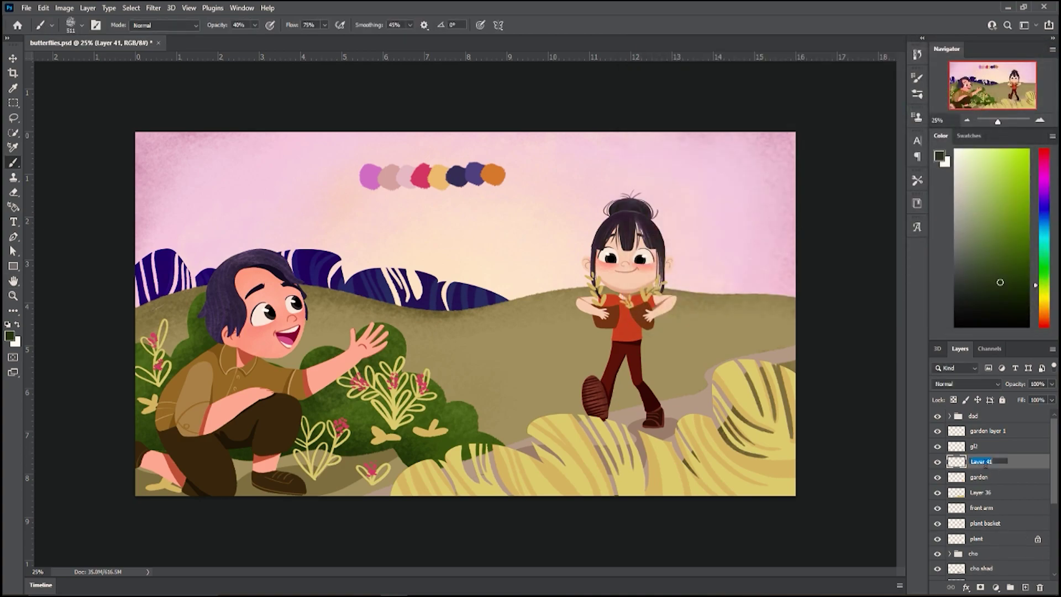
- Paint a branching leafy plant among the bushes on gl3 with a 39 px brush in the palette's orchid purple
{"action": "key", "text": "i"}
{"action": "left_click", "coordinate": [368, 175]}
{"action": "key", "text": "ctrl+plus"}
{"action": "key", "text": "ctrl+plus"}
{"action": "left_click_drag", "start_coordinate": [381, 165], "coordinate": [607, 63]}
{"action": "key", "text": "b"}
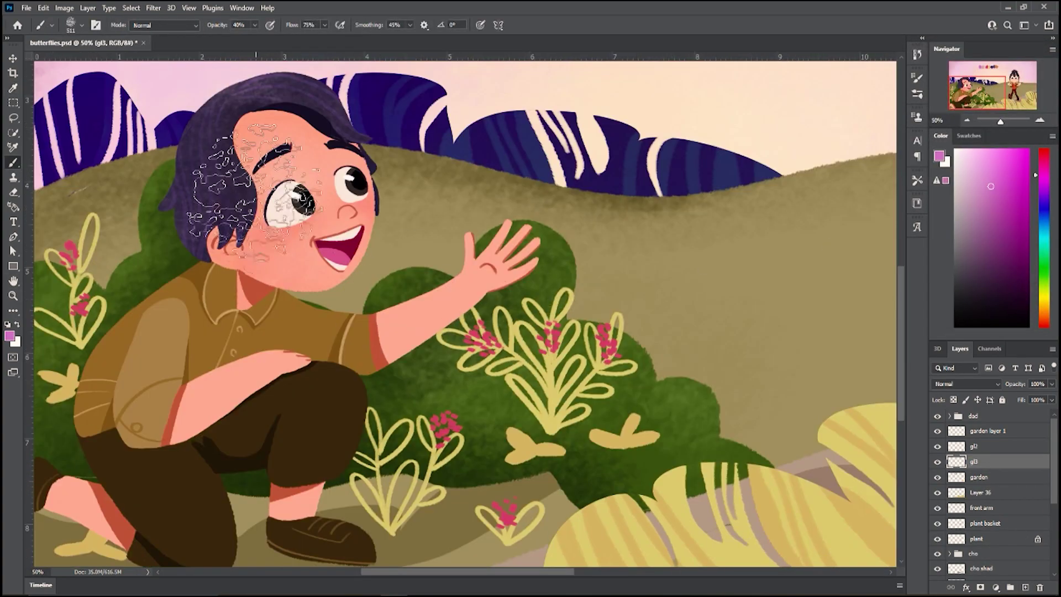
{"action": "left_click", "coordinate": [81, 25]}
{"action": "left_click", "coordinate": [95, 132]}
{"action": "left_click", "coordinate": [114, 47]}
{"action": "type", "text": "39"}
{"action": "key", "text": "Return"}
{"action": "left_click_drag", "start_coordinate": [620, 434], "coordinate": [611, 426]}
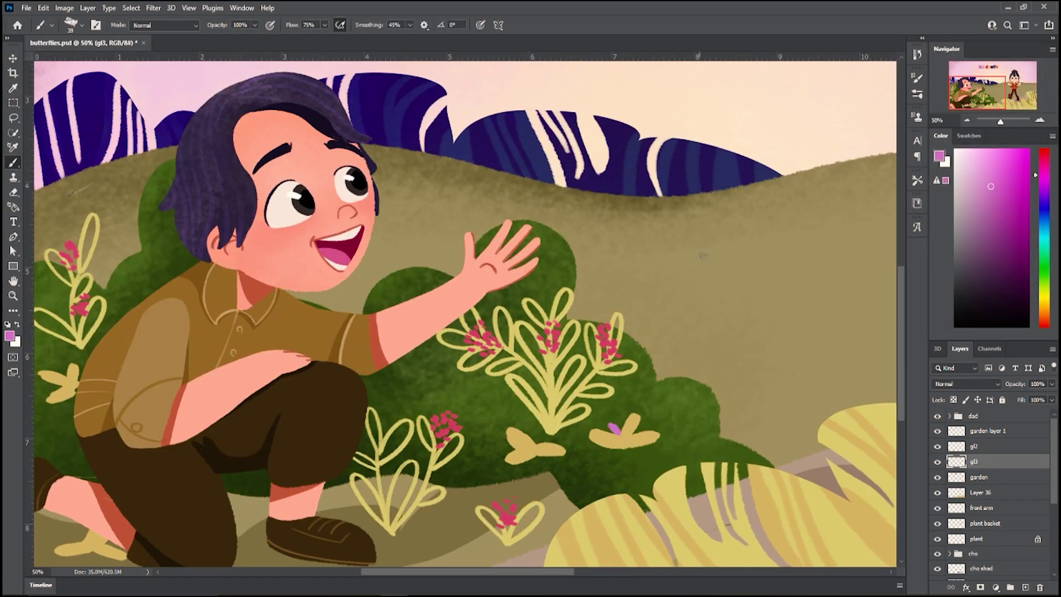
{"action": "mouse_move", "coordinate": [478, 485]}
{"action": "left_mouse_down"}
{"action": "mouse_move", "coordinate": [493, 380]}
{"action": "mouse_move", "coordinate": [473, 449]}
{"action": "mouse_move", "coordinate": [543, 325]}
{"action": "mouse_move", "coordinate": [528, 369]}
{"action": "mouse_move", "coordinate": [545, 296]}
{"action": "mouse_move", "coordinate": [559, 297]}
{"action": "mouse_move", "coordinate": [548, 295]}
{"action": "mouse_move", "coordinate": [488, 407]}
{"action": "left_mouse_up"}
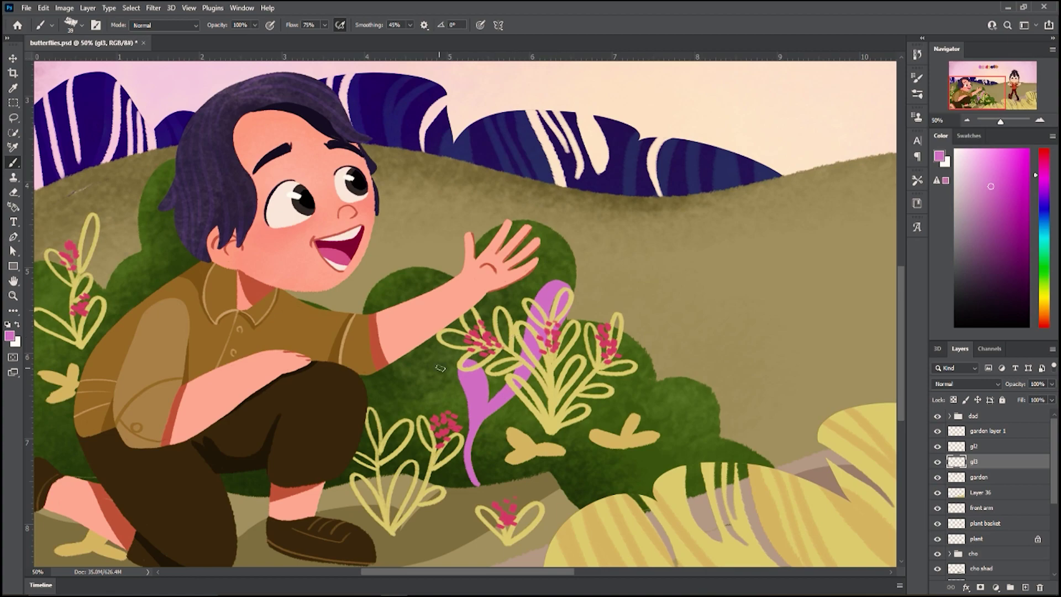
{"action": "mouse_move", "coordinate": [477, 488]}
{"action": "left_mouse_down"}
{"action": "mouse_move", "coordinate": [500, 450]}
{"action": "mouse_move", "coordinate": [496, 464]}
{"action": "left_mouse_up"}
- Add a new layer below Layer 40 and paint purple leaves behind the dad and beside the bushes
{"action": "scroll", "coordinate": [1032, 478], "scroll_direction": "down", "scroll_amount": 3}
{"action": "left_click", "coordinate": [1016, 523]}
{"action": "left_click", "coordinate": [1025, 587]}
{"action": "scroll", "coordinate": [1022, 497], "scroll_direction": "up", "scroll_amount": 3}
{"action": "mouse_move", "coordinate": [131, 252]}
{"action": "left_mouse_down"}
{"action": "mouse_move", "coordinate": [89, 205]}
{"action": "mouse_move", "coordinate": [113, 244]}
{"action": "mouse_move", "coordinate": [143, 160]}
{"action": "mouse_move", "coordinate": [139, 127]}
{"action": "left_mouse_up"}
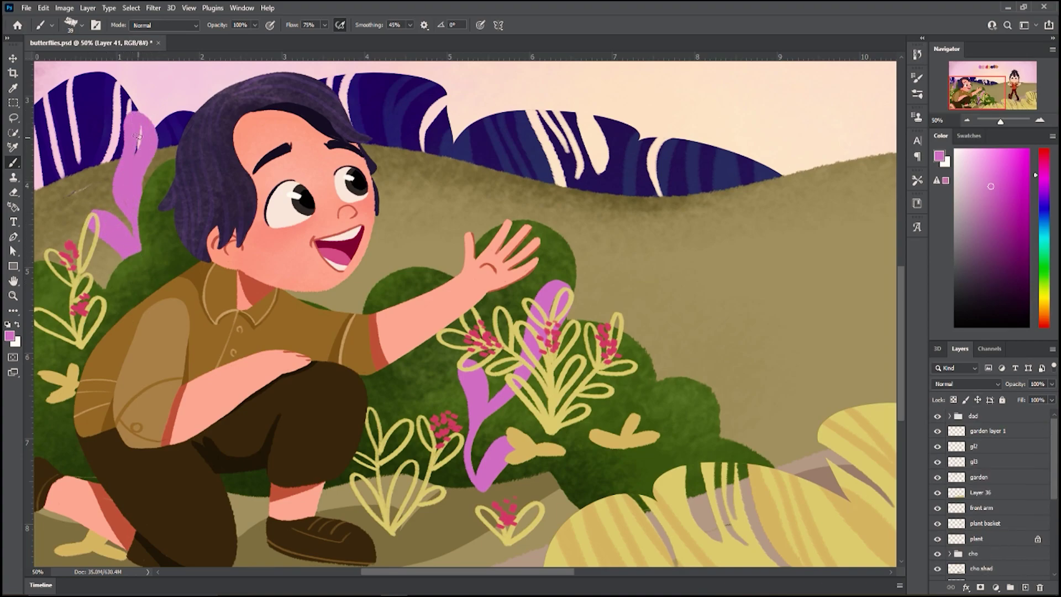
{"action": "key", "text": "ctrl+minus"}
{"action": "key", "text": "ctrl+minus"}
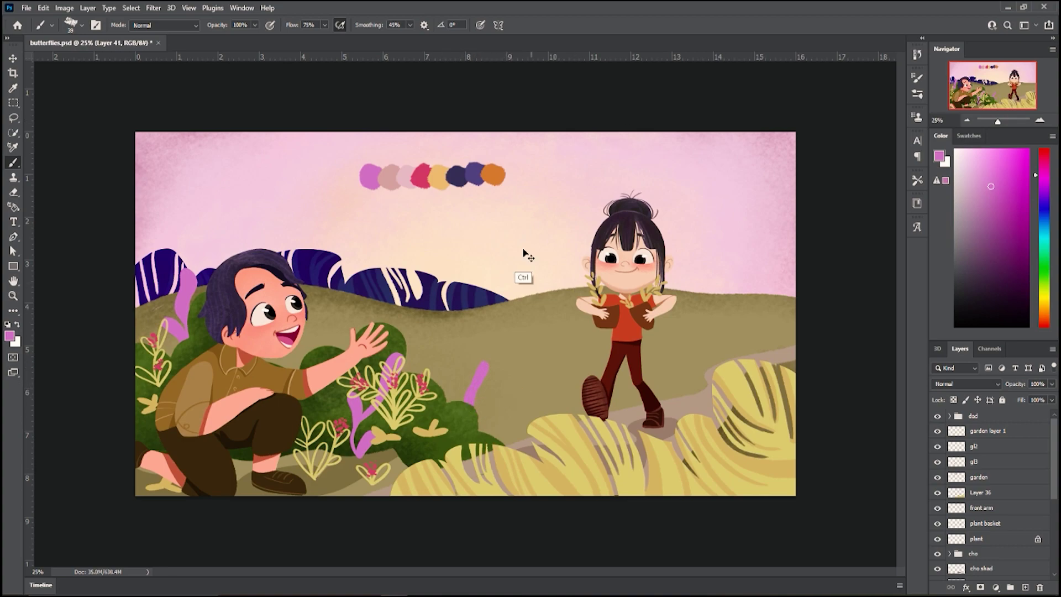
{"action": "key", "text": "ctrl+z"}
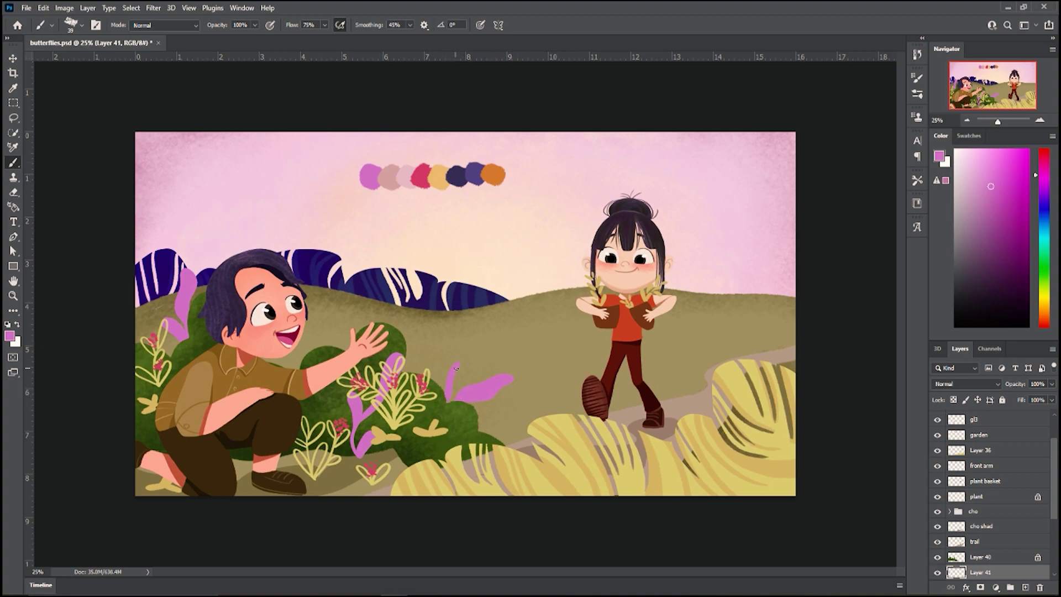
- Paint small grass tufts across the hill in the palette's yellow-orange on a new layer and move that layer below Layer 41
{"action": "left_click", "coordinate": [440, 178], "text": "alt"}
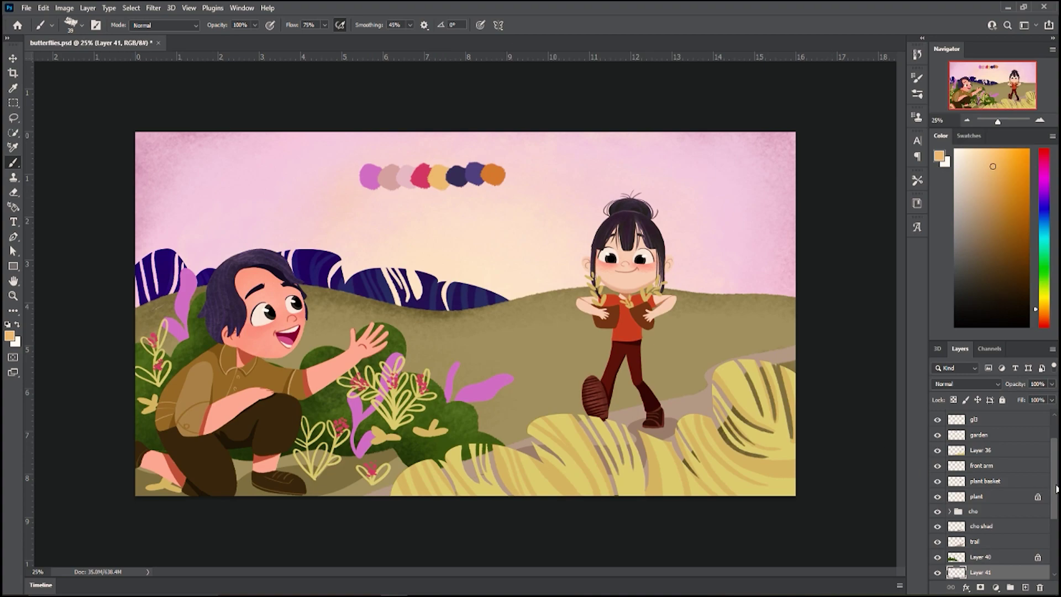
{"action": "left_click_drag", "start_coordinate": [1056, 488], "coordinate": [1056, 469]}
{"action": "left_click", "coordinate": [994, 431]}
{"action": "left_click", "coordinate": [1024, 587]}
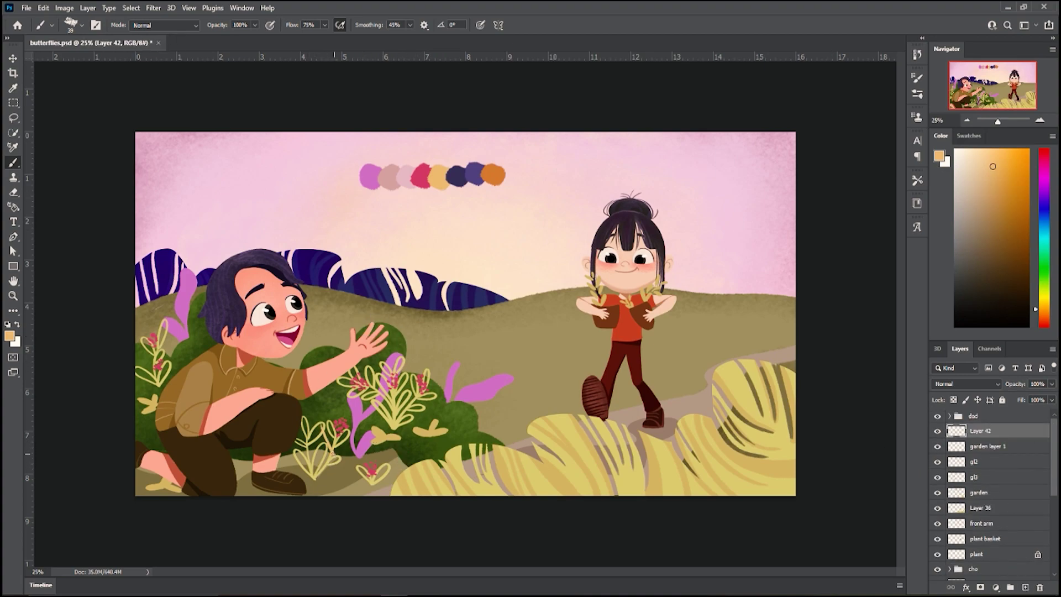
{"action": "key", "text": "ctrl+z"}
{"action": "key", "text": "ctrl+z"}
{"action": "key", "text": "ctrl+z"}
{"action": "left_click_drag", "start_coordinate": [540, 347], "coordinate": [548, 356]}
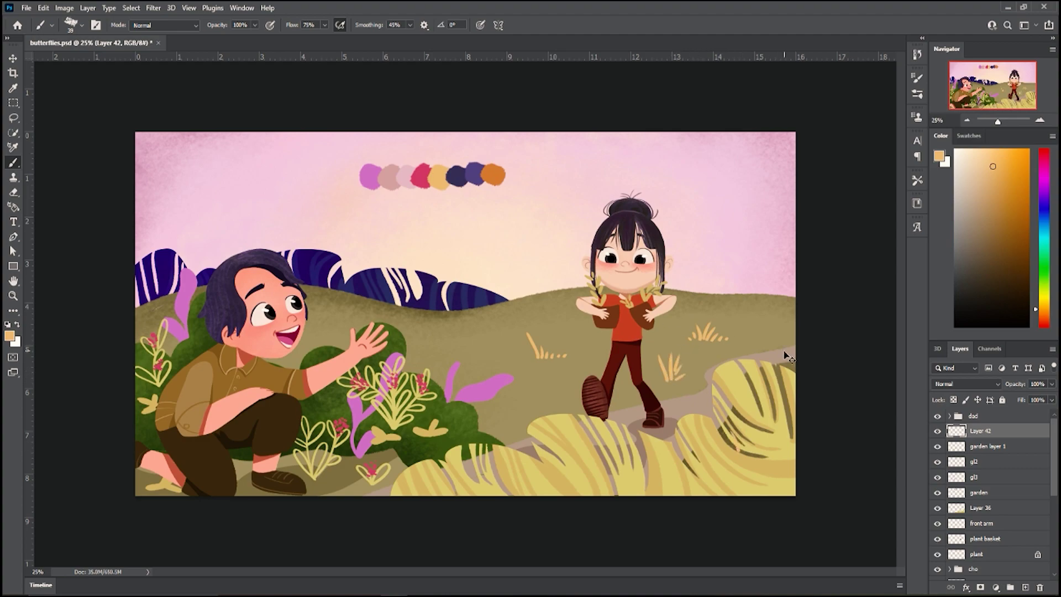
{"action": "left_click_drag", "start_coordinate": [989, 433], "coordinate": [987, 532]}
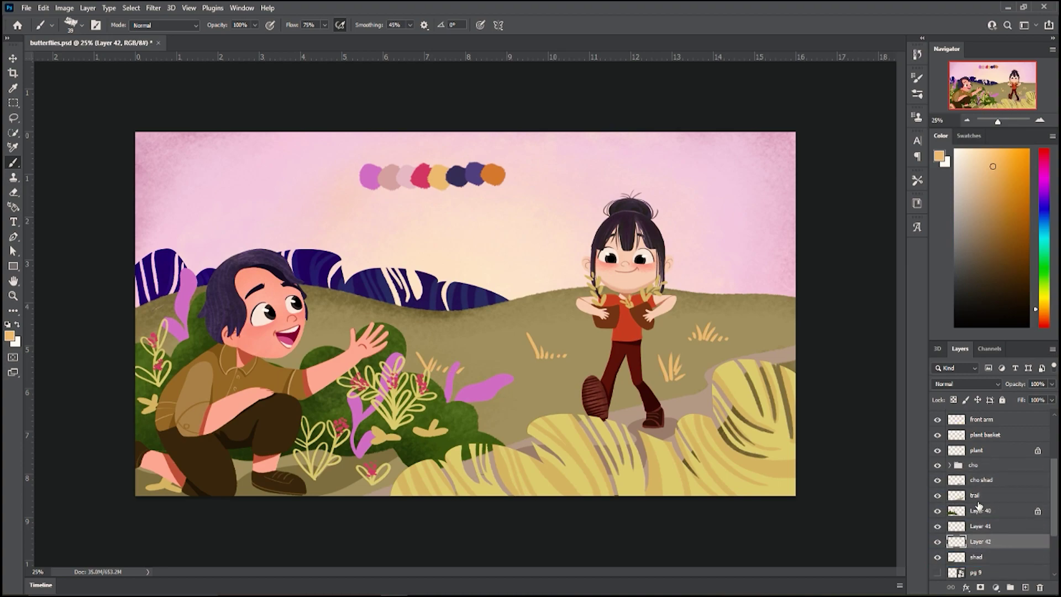
- Reposition the outlined flower plants on garden layer 1 and rotate them by about 12.6°
{"action": "scroll", "coordinate": [989, 497], "scroll_direction": "up", "scroll_amount": 3}
{"action": "left_click", "coordinate": [939, 432]}
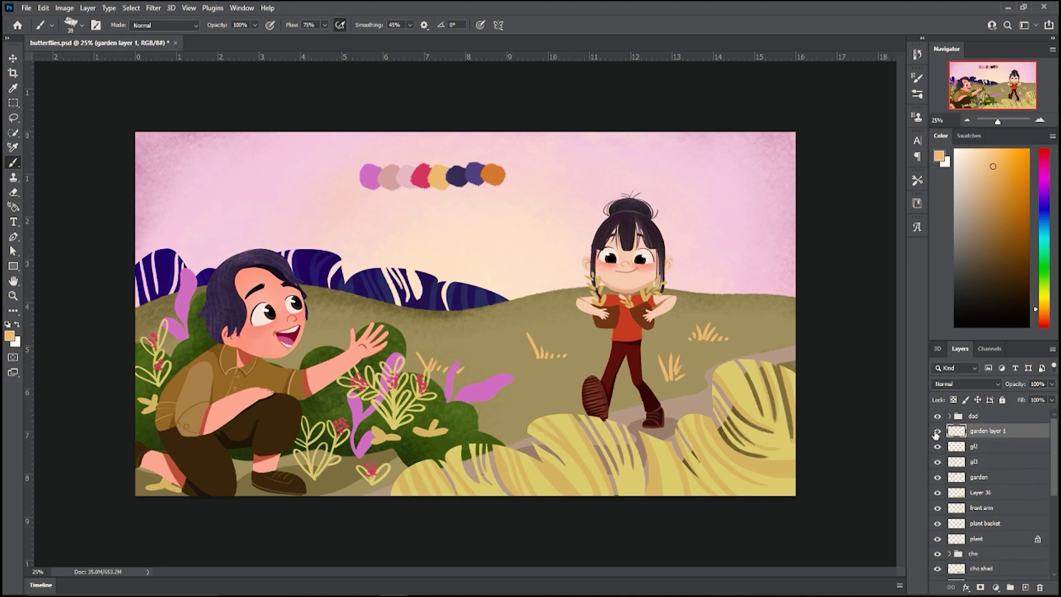
{"action": "left_click", "coordinate": [13, 59]}
{"action": "left_click_drag", "start_coordinate": [392, 387], "coordinate": [385, 375]}
{"action": "left_click_drag", "start_coordinate": [471, 320], "coordinate": [482, 361]}
{"action": "left_click_drag", "start_coordinate": [409, 395], "coordinate": [410, 402]}
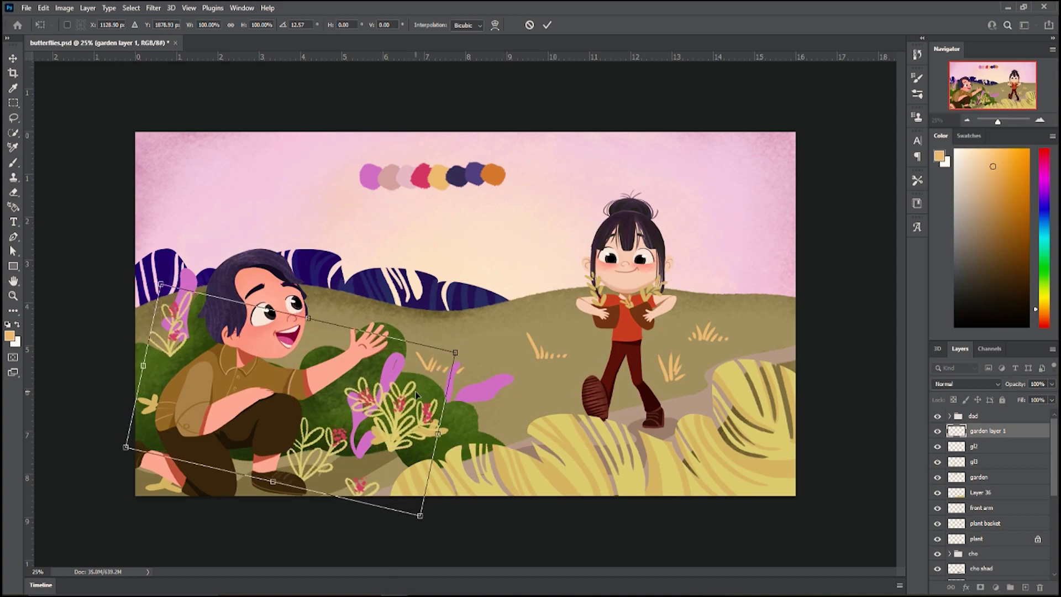
- Rotate the gl2 plants by about 8.3° and move Layer 36 above the dad group
{"action": "left_click", "coordinate": [983, 449]}
{"action": "left_click_drag", "start_coordinate": [429, 435], "coordinate": [475, 414]}
{"action": "left_click_drag", "start_coordinate": [352, 450], "coordinate": [350, 462]}
{"action": "left_click_drag", "start_coordinate": [426, 452], "coordinate": [428, 448]}
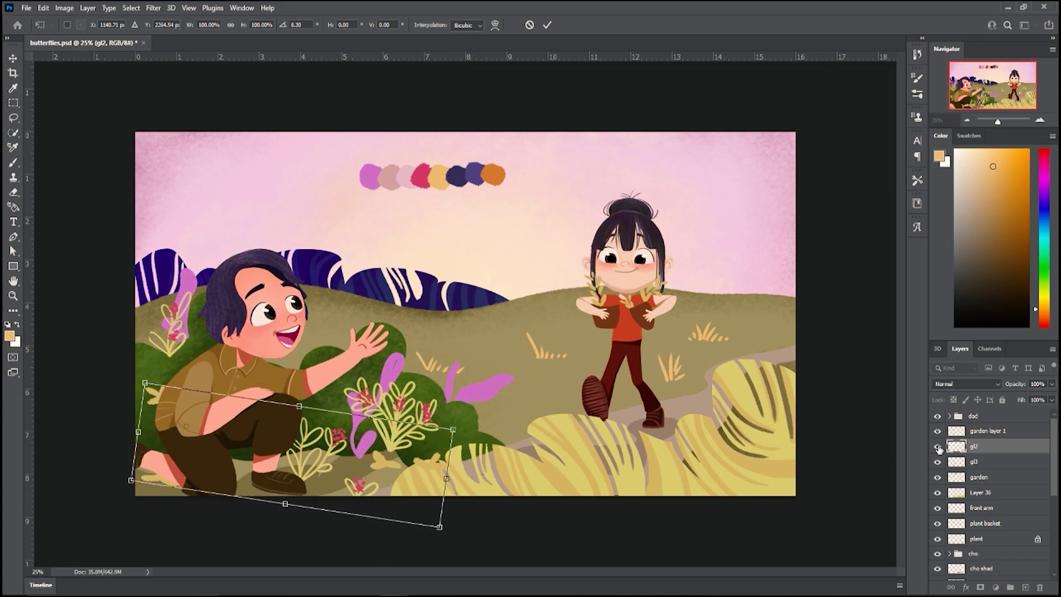
{"action": "mouse_move", "coordinate": [1054, 471]}
{"action": "left_mouse_down"}
{"action": "mouse_move", "coordinate": [1054, 496]}
{"action": "mouse_move", "coordinate": [1053, 469]}
{"action": "left_mouse_up"}
{"action": "left_click_drag", "start_coordinate": [992, 490], "coordinate": [992, 410]}
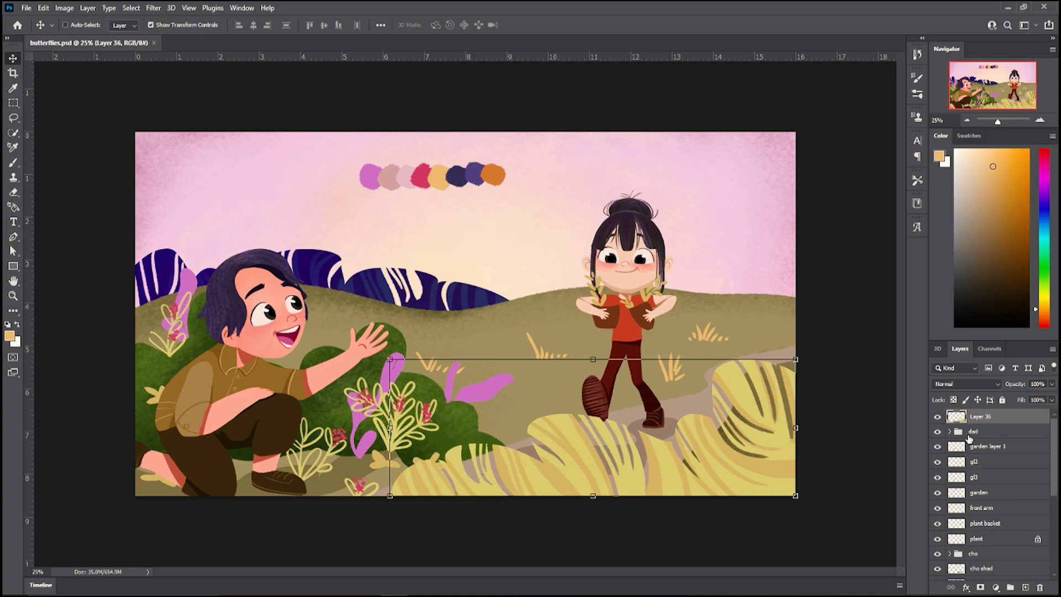
- Try a freehand city skyline behind the girl on Layer 43, filled with the palette's dusty pink
{"action": "key", "text": "l"}
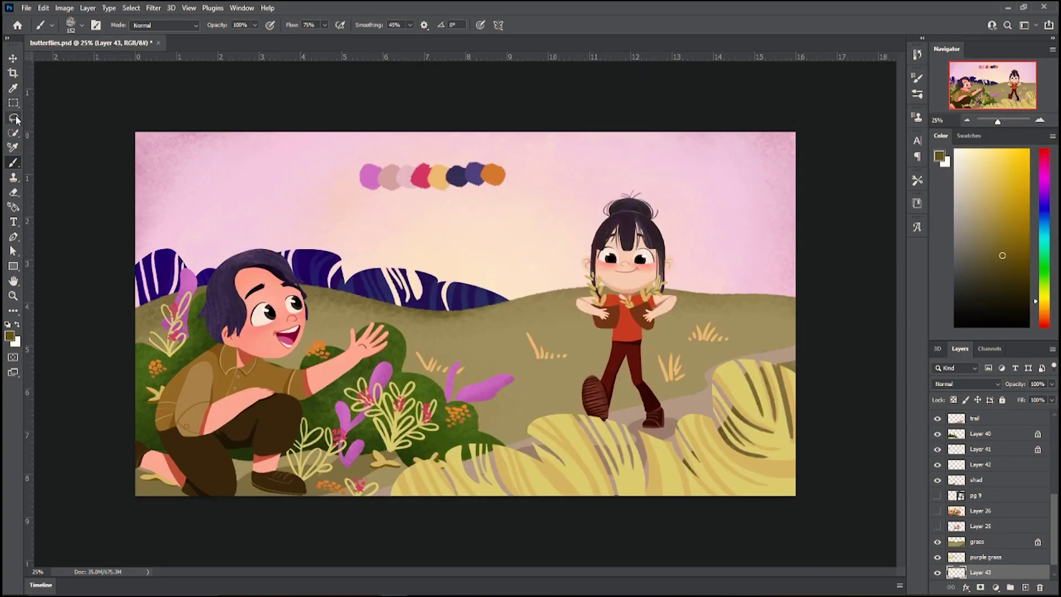
{"action": "mouse_move", "coordinate": [514, 312]}
{"action": "left_mouse_down"}
{"action": "mouse_move", "coordinate": [471, 227]}
{"action": "mouse_move", "coordinate": [523, 185]}
{"action": "mouse_move", "coordinate": [617, 157]}
{"action": "mouse_move", "coordinate": [685, 220]}
{"action": "mouse_move", "coordinate": [785, 191]}
{"action": "mouse_move", "coordinate": [812, 289]}
{"action": "mouse_move", "coordinate": [552, 334]}
{"action": "left_mouse_up"}
{"action": "key", "text": "g"}
{"action": "left_click", "coordinate": [401, 181], "text": "alt"}
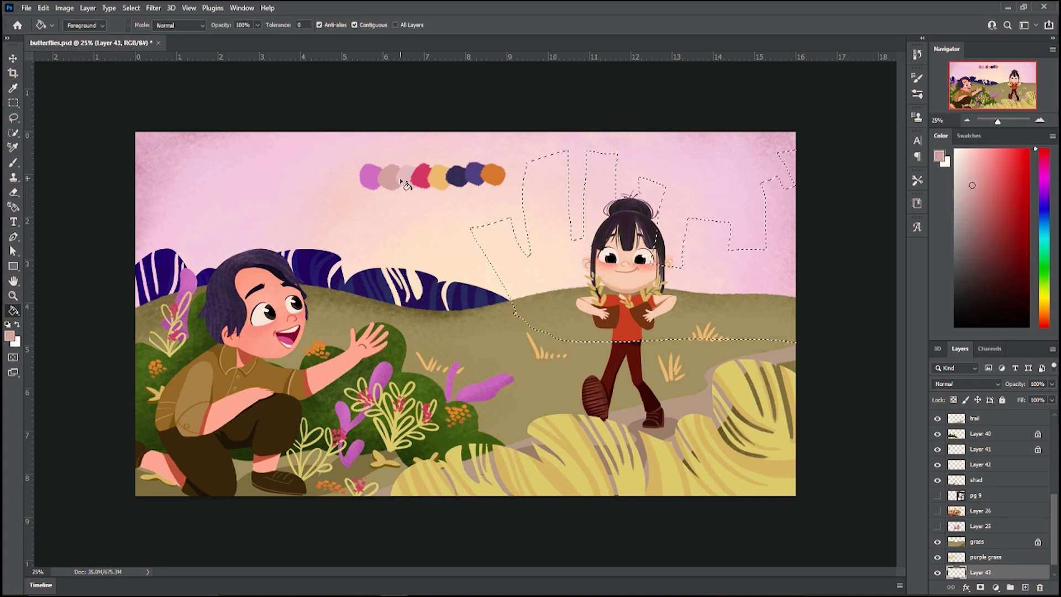
{"action": "key", "text": "alt+BackSpace"}
{"action": "key", "text": "ctrl+d"}
{"action": "key", "text": "m"}
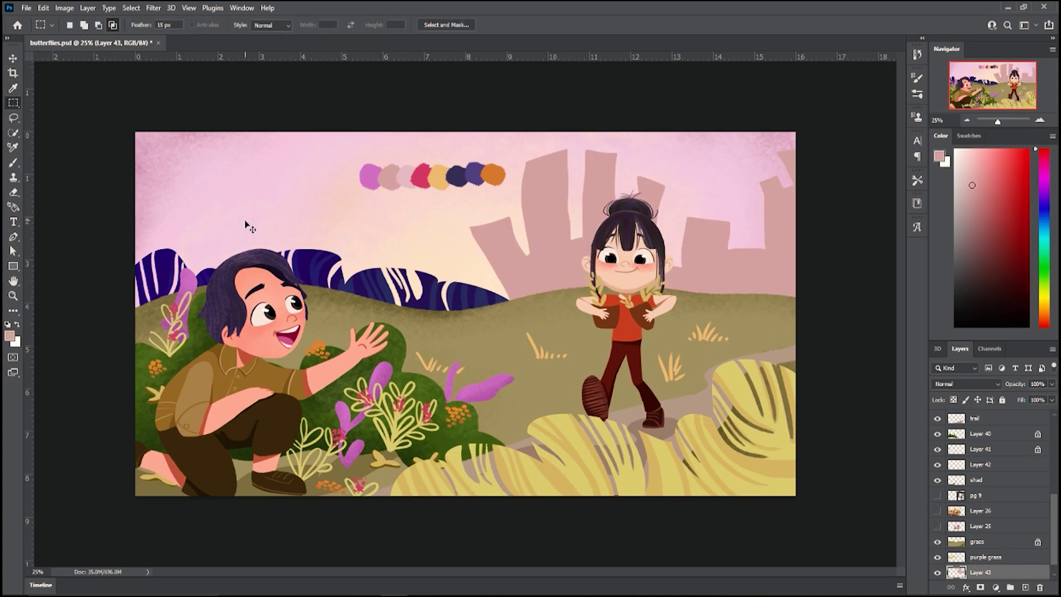
{"action": "key", "text": "ctrl+z"}
{"action": "key", "text": "ctrl+z"}
- Outline a jagged city skyline freehand behind the girl and fill it with dusty pink on Layer 43
{"action": "key", "text": "l"}
{"action": "mouse_move", "coordinate": [518, 318]}
{"action": "left_mouse_down"}
{"action": "mouse_move", "coordinate": [545, 182]}
{"action": "mouse_move", "coordinate": [698, 232]}
{"action": "mouse_move", "coordinate": [795, 151]}
{"action": "mouse_move", "coordinate": [516, 314]}
{"action": "left_mouse_up"}
{"action": "key", "text": "m"}
{"action": "key", "text": "alt+BackSpace"}
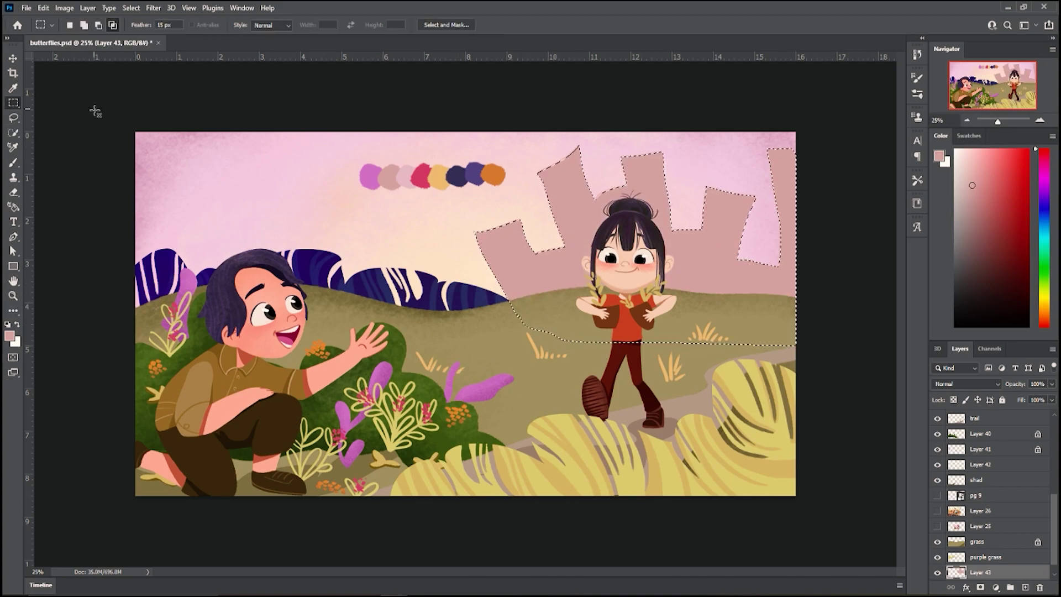
{"action": "key", "text": "ctrl+d"}
- Outline a lower row of buildings in front of the skyline and fill it with darker rose on a new layer
{"action": "key", "text": "l"}
{"action": "mouse_move", "coordinate": [512, 312]}
{"action": "left_mouse_down"}
{"action": "mouse_move", "coordinate": [485, 262]}
{"action": "mouse_move", "coordinate": [527, 293]}
{"action": "mouse_move", "coordinate": [585, 216]}
{"action": "mouse_move", "coordinate": [685, 203]}
{"action": "mouse_move", "coordinate": [760, 279]}
{"action": "mouse_move", "coordinate": [587, 329]}
{"action": "mouse_move", "coordinate": [530, 325]}
{"action": "left_mouse_up"}
{"action": "key", "text": "g"}
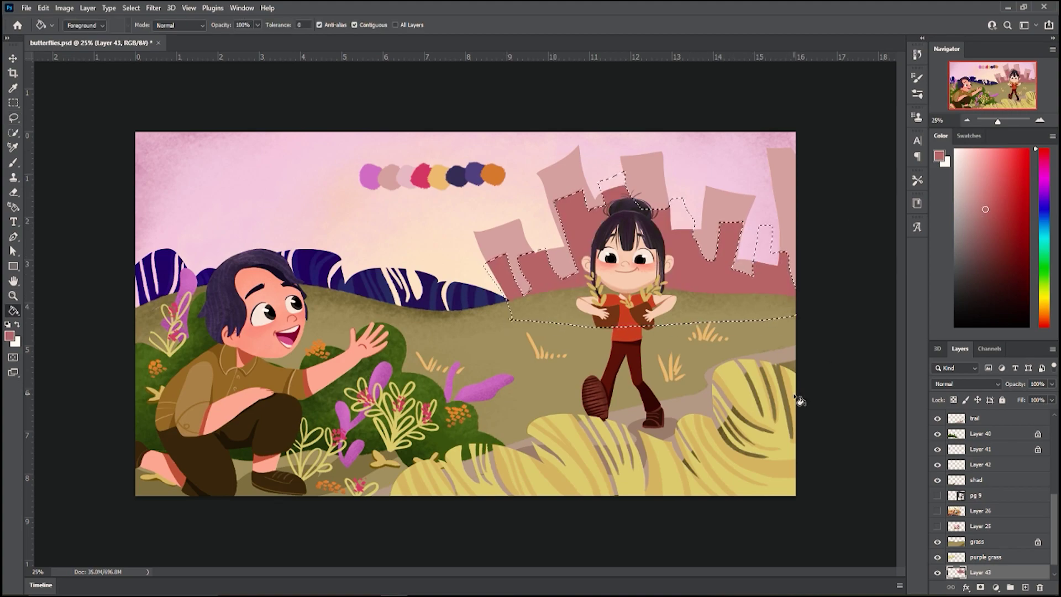
{"action": "left_click", "coordinate": [1024, 587]}
{"action": "key", "text": "alt+BackSpace"}
{"action": "key", "text": "ctrl+d"}
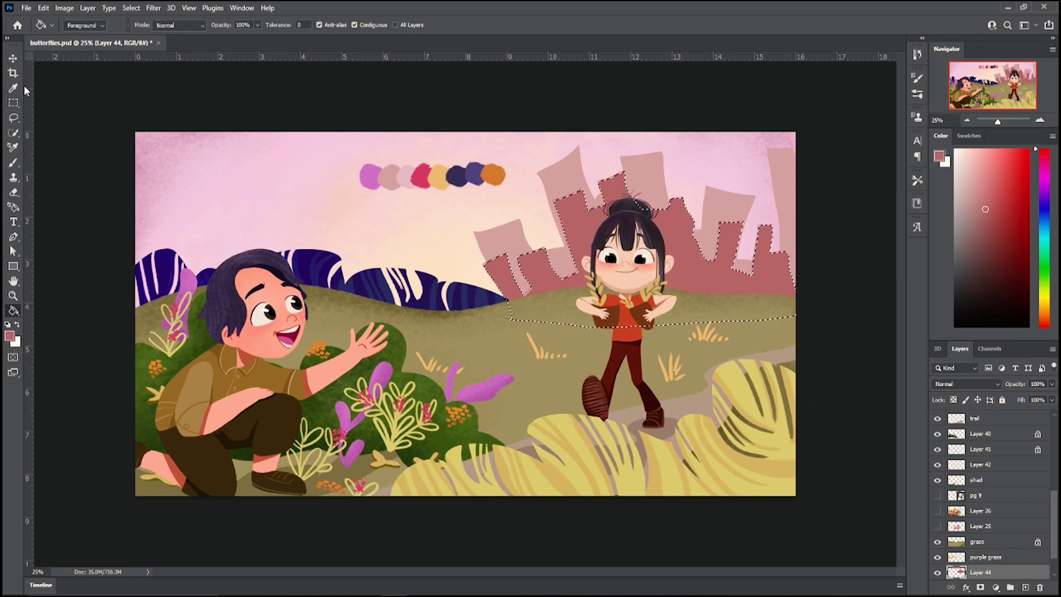
- Apply a Gaussian Blur with a 10 px radius to the pale skyline on Layer 43
{"action": "key", "text": "m"}
{"action": "scroll", "coordinate": [1001, 575], "scroll_direction": "down", "scroll_amount": 1}
{"action": "left_click", "coordinate": [989, 557]}
{"action": "left_click", "coordinate": [153, 7]}
{"action": "mouse_move", "coordinate": [198, 150]}
{"action": "left_click", "coordinate": [113, 196]}
{"action": "left_click_drag", "start_coordinate": [723, 543], "coordinate": [717, 543]}
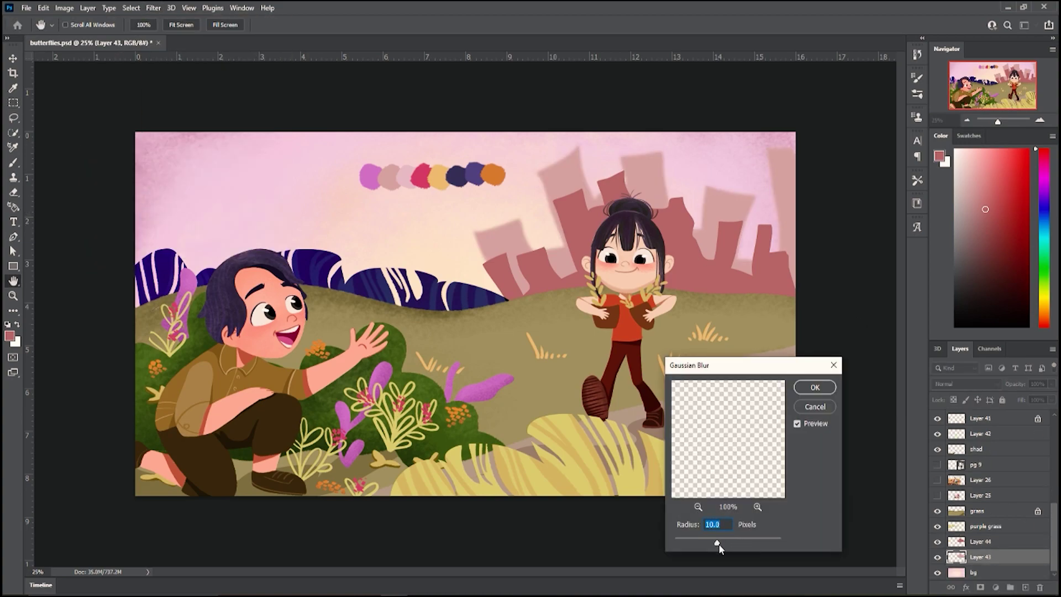
{"action": "left_click", "coordinate": [814, 387]}
- Apply a Gaussian Blur with a 3.5 px radius to the darker buildings on Layer 44
{"action": "left_click", "coordinate": [989, 541]}
{"action": "left_click", "coordinate": [153, 7]}
{"action": "mouse_move", "coordinate": [182, 155]}
{"action": "left_click", "coordinate": [309, 197]}
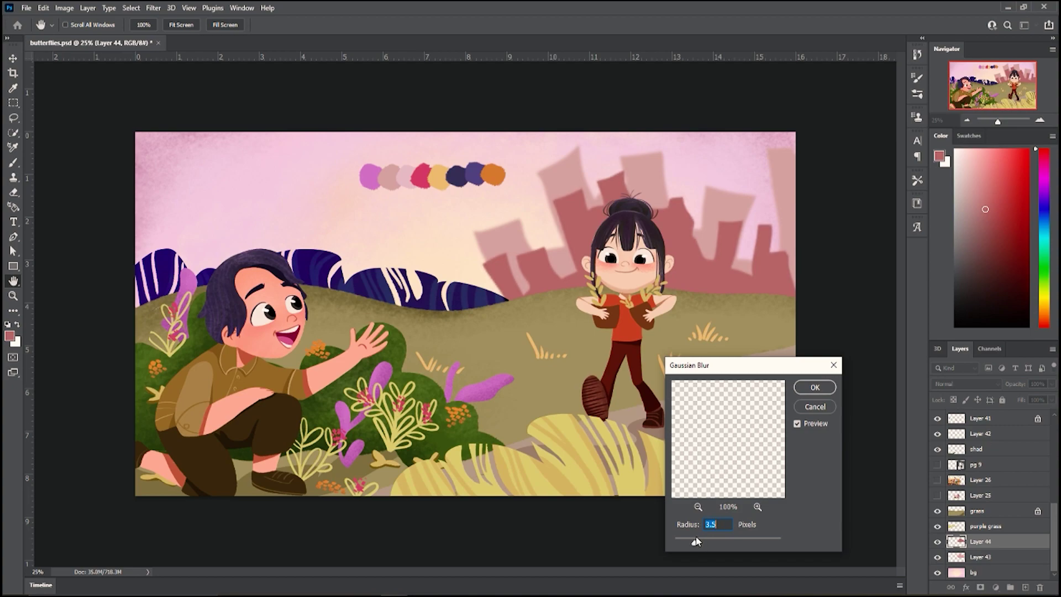
{"action": "key", "text": "Return"}
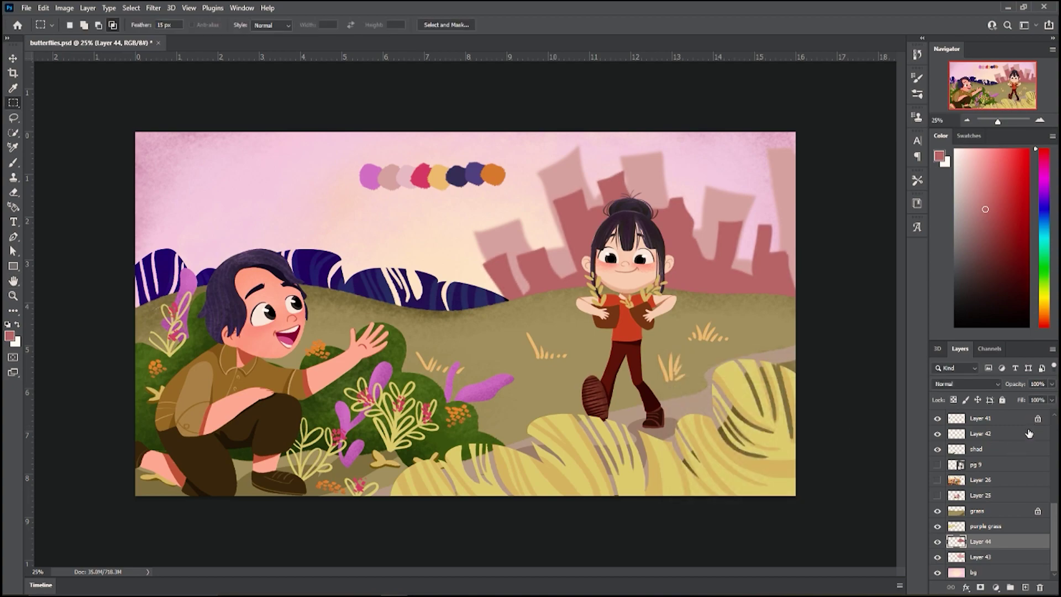
- Widen the pale skyline on Layer 43, scale the Layer 44 buildings to 97.9% width and save the file
{"action": "left_click", "coordinate": [977, 558]}
{"action": "key", "text": "ctrl+t"}
{"action": "left_click_drag", "start_coordinate": [471, 246], "coordinate": [526, 241]}
{"action": "left_click", "coordinate": [973, 542]}
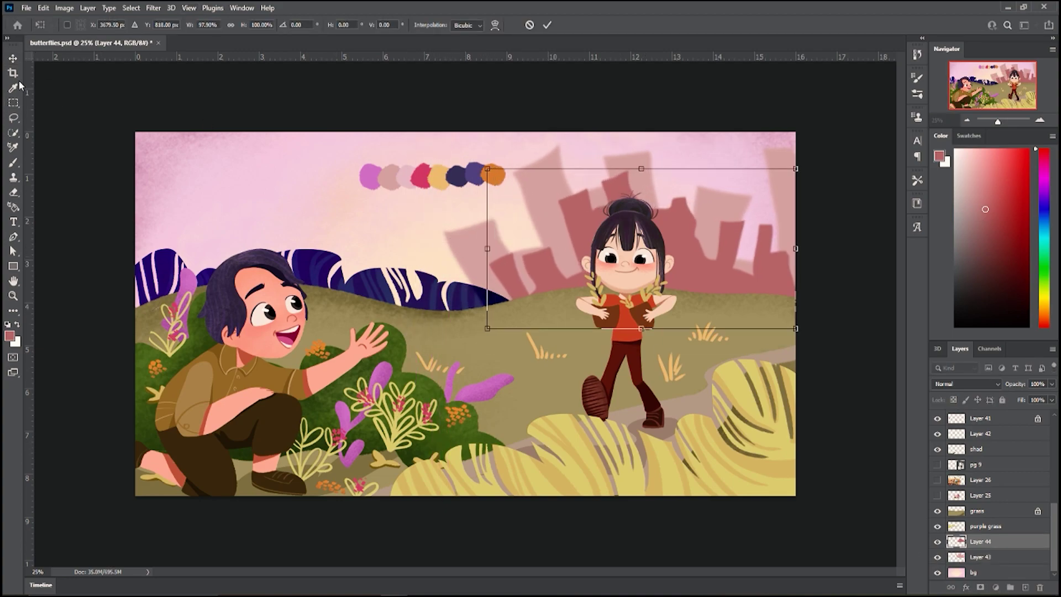
{"action": "key", "text": "Return"}
{"action": "key", "text": "ctrl+s"}
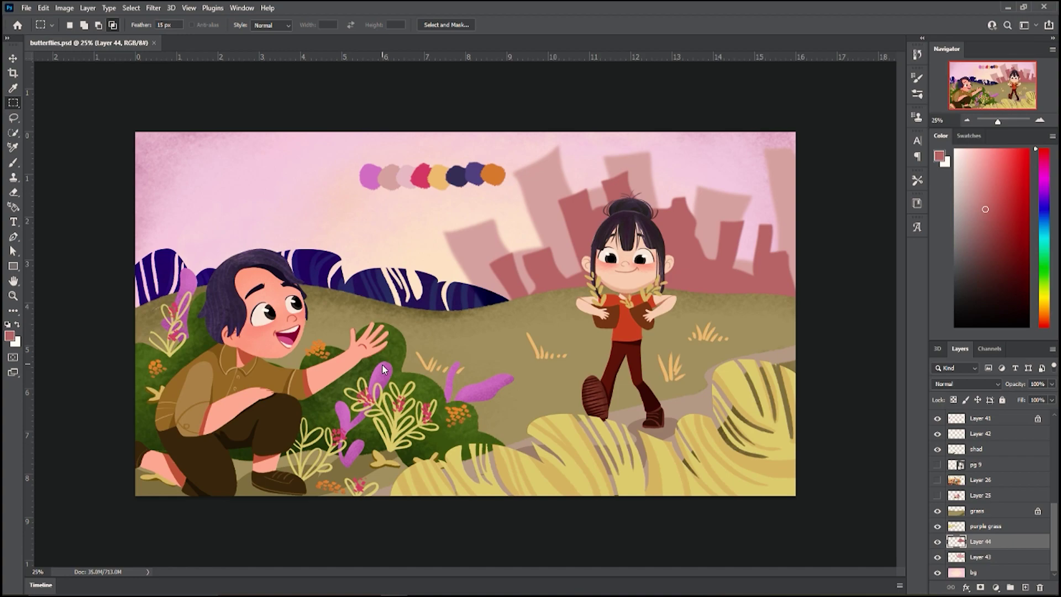
- Apply a Gaussian Blur to the yellow foreground leaves on Layer 36
{"action": "scroll", "coordinate": [1007, 451], "scroll_direction": "up", "scroll_amount": 10}
{"action": "left_click", "coordinate": [982, 416]}
{"action": "left_click", "coordinate": [153, 7]}
{"action": "mouse_move", "coordinate": [165, 158]}
{"action": "left_click", "coordinate": [312, 188]}
{"action": "left_click_drag", "start_coordinate": [774, 366], "coordinate": [965, 216]}
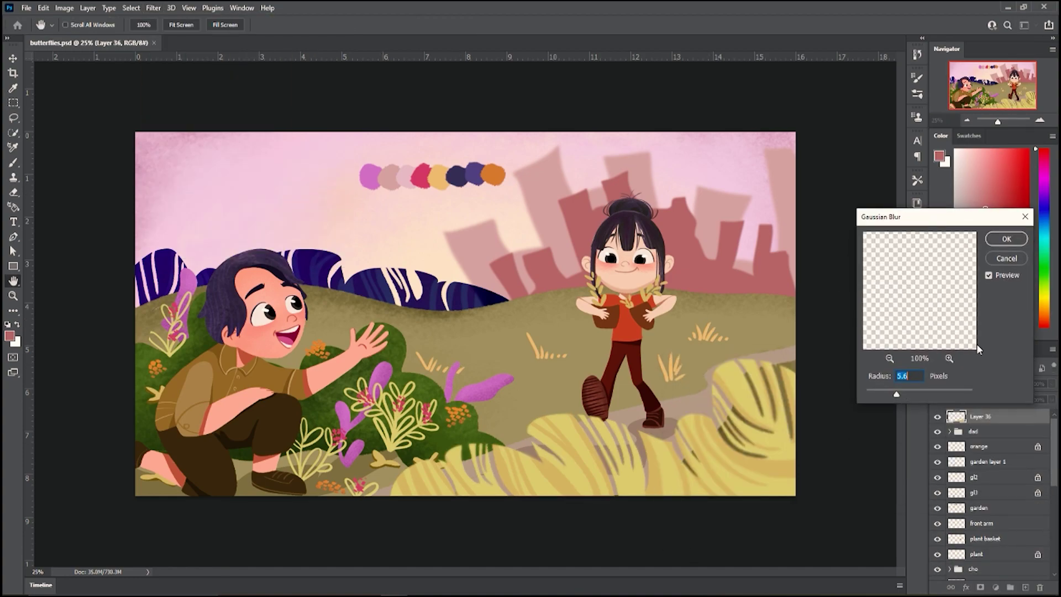
{"action": "left_click", "coordinate": [883, 391]}
{"action": "left_click", "coordinate": [904, 393]}
{"action": "left_click", "coordinate": [1006, 239]}
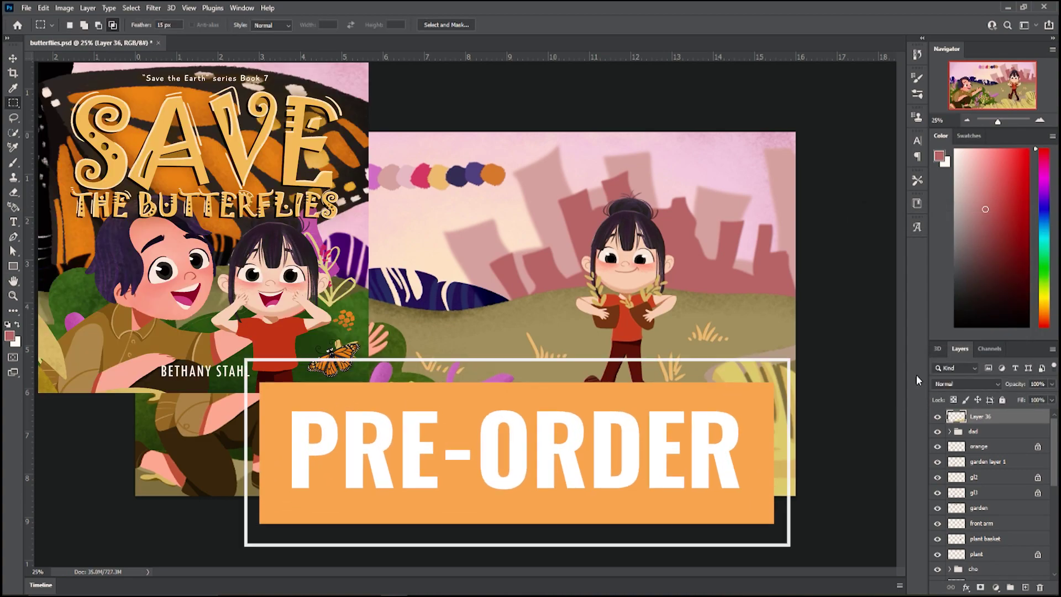
- Place a copy of the yellow leaves above Layer 36, hide it and reapply the last Gaussian Blur to Layer 36
{"action": "key", "text": "ctrl+v"}
{"action": "left_click", "coordinate": [937, 416]}
{"action": "left_click", "coordinate": [982, 431]}
{"action": "left_click", "coordinate": [153, 8]}
{"action": "left_click", "coordinate": [167, 20]}
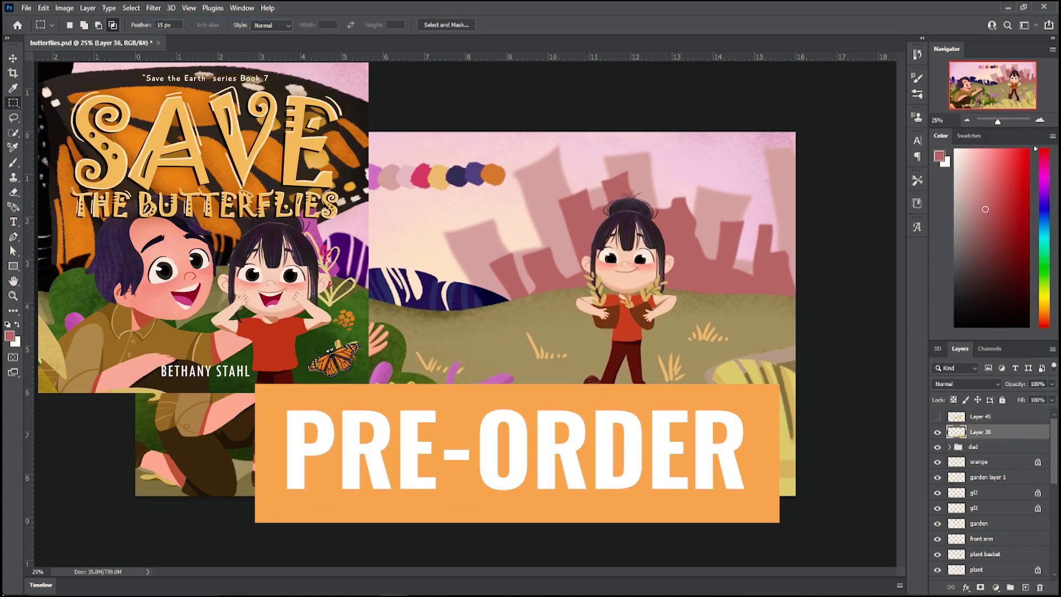
- Apply a Gaussian Blur to the purple grass layer
{"action": "scroll", "coordinate": [1025, 524], "scroll_direction": "down", "scroll_amount": 5}
{"action": "left_click", "coordinate": [1016, 526]}
{"action": "left_click", "coordinate": [153, 8]}
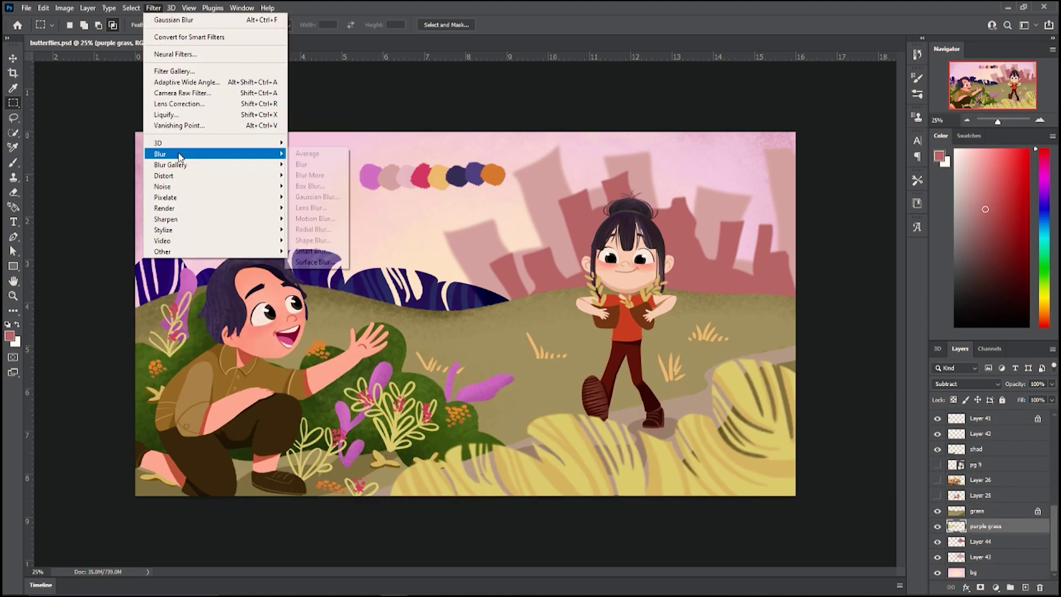
{"action": "mouse_move", "coordinate": [179, 156]}
{"action": "left_click", "coordinate": [309, 196]}
{"action": "left_click", "coordinate": [1006, 239]}
- Reapply the last Gaussian Blur to the skylines on Layer 43 and Layer 44
{"action": "left_click", "coordinate": [991, 543]}
{"action": "left_click", "coordinate": [992, 557]}
{"action": "left_click", "coordinate": [153, 8]}
{"action": "left_click", "coordinate": [167, 20]}
{"action": "left_click", "coordinate": [991, 543]}
{"action": "key", "text": "ctrl+f"}
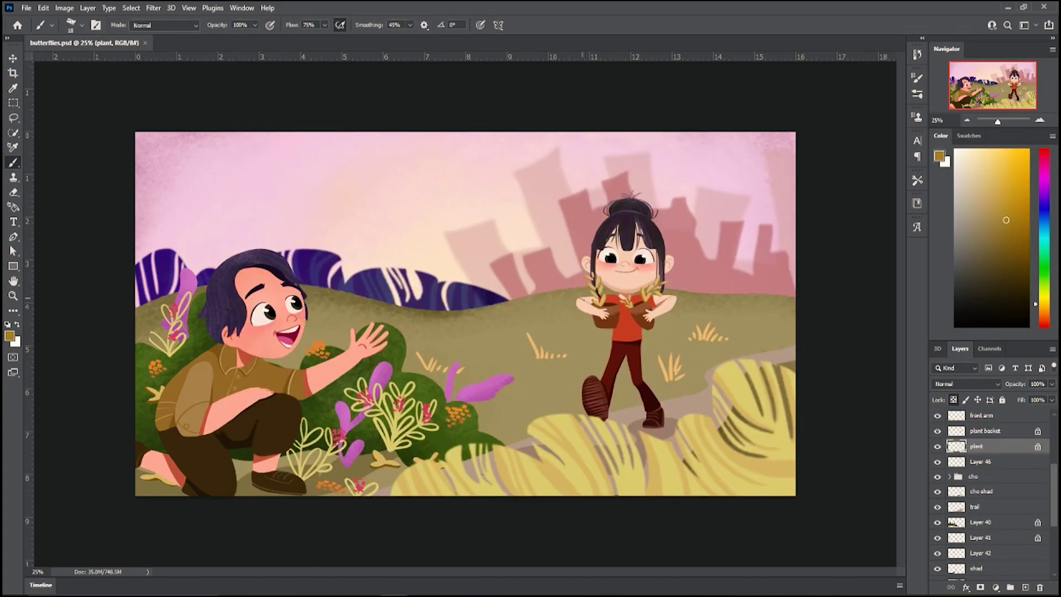
- Identify the green bush layers by toggling Layer 40's visibility, and add a new layer directly above the shad layer
{"action": "scroll", "coordinate": [1021, 468], "scroll_direction": "down", "scroll_amount": 3}
{"action": "scroll", "coordinate": [1021, 468], "scroll_direction": "up", "scroll_amount": 3}
{"action": "left_click", "coordinate": [937, 522]}
{"action": "left_click", "coordinate": [937, 522]}
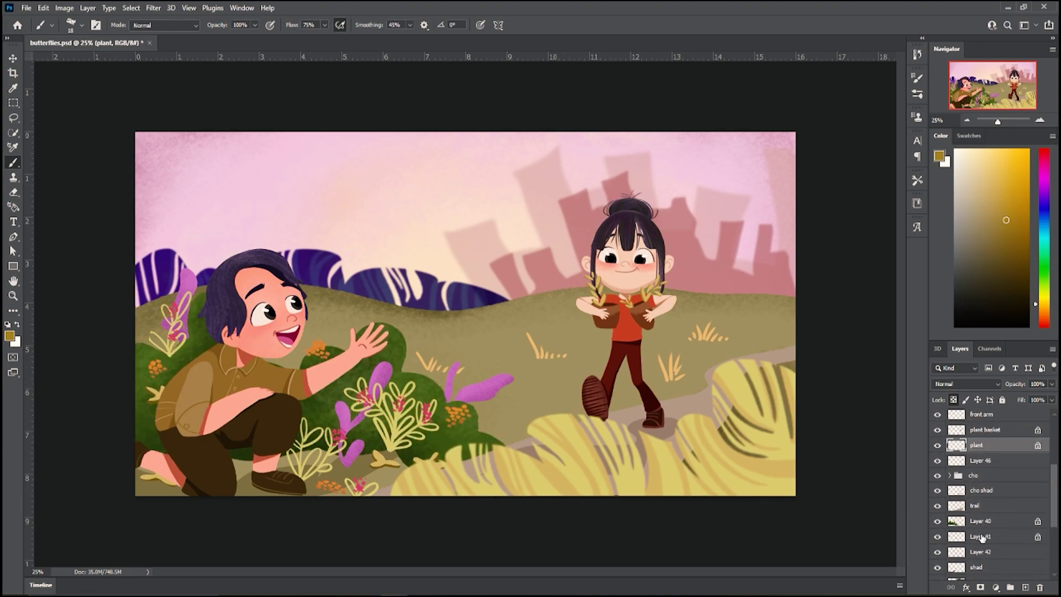
{"action": "left_click", "coordinate": [981, 536]}
{"action": "left_click", "coordinate": [1001, 568]}
{"action": "left_click", "coordinate": [1022, 587]}
- Outline a freehand selection around the green bush behind the dad and fill it with dark green sampled from the bush
{"action": "left_click", "coordinate": [139, 345], "text": "alt"}
{"action": "key", "text": "l"}
{"action": "mouse_move", "coordinate": [141, 375]}
{"action": "left_mouse_down"}
{"action": "mouse_move", "coordinate": [429, 349]}
{"action": "mouse_move", "coordinate": [142, 399]}
{"action": "left_mouse_up"}
{"action": "key", "text": "g"}
{"action": "left_click", "coordinate": [480, 459]}
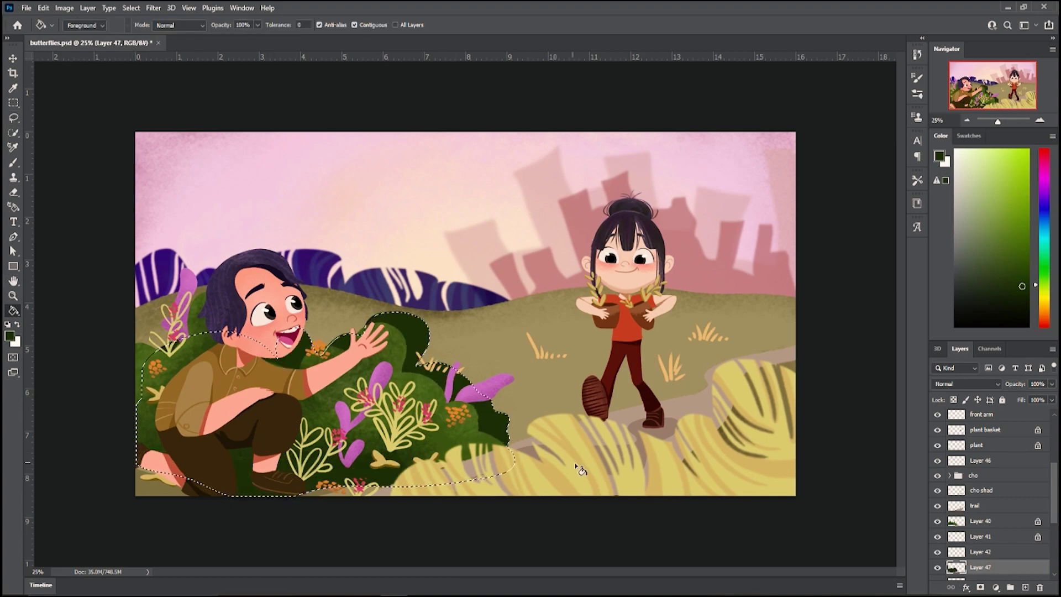
- Set the bush shadow on Layer 47 to Multiply at 43% opacity and clear the selection
{"action": "left_click", "coordinate": [1051, 384]}
{"action": "left_click_drag", "start_coordinate": [1051, 396], "coordinate": [1023, 397]}
{"action": "left_click", "coordinate": [965, 384]}
{"action": "left_click", "coordinate": [956, 403]}
{"action": "key", "text": "ctrl+d"}
{"action": "key", "text": "m"}
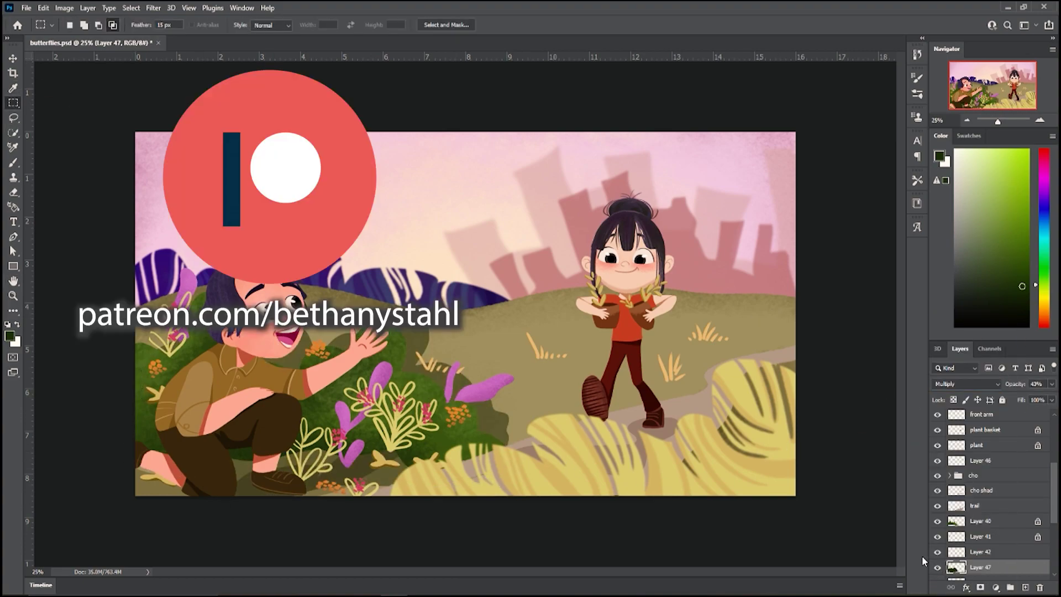
- Apply a Gaussian Blur to the bush shadow on Layer 47 and compare it with Layer 40 hidden and shown
{"action": "left_click", "coordinate": [153, 8]}
{"action": "mouse_move", "coordinate": [160, 154]}
{"action": "left_click", "coordinate": [316, 199]}
{"action": "left_click", "coordinate": [1004, 239]}
{"action": "left_click", "coordinate": [937, 521]}
{"action": "left_click", "coordinate": [937, 521]}
- Warp the bush shadow, pulling its right side in closer to the bush and stretching its upper-left corner outward
{"action": "left_click", "coordinate": [12, 58]}
{"action": "key", "text": "ctrl+t"}
{"action": "left_click", "coordinate": [494, 25]}
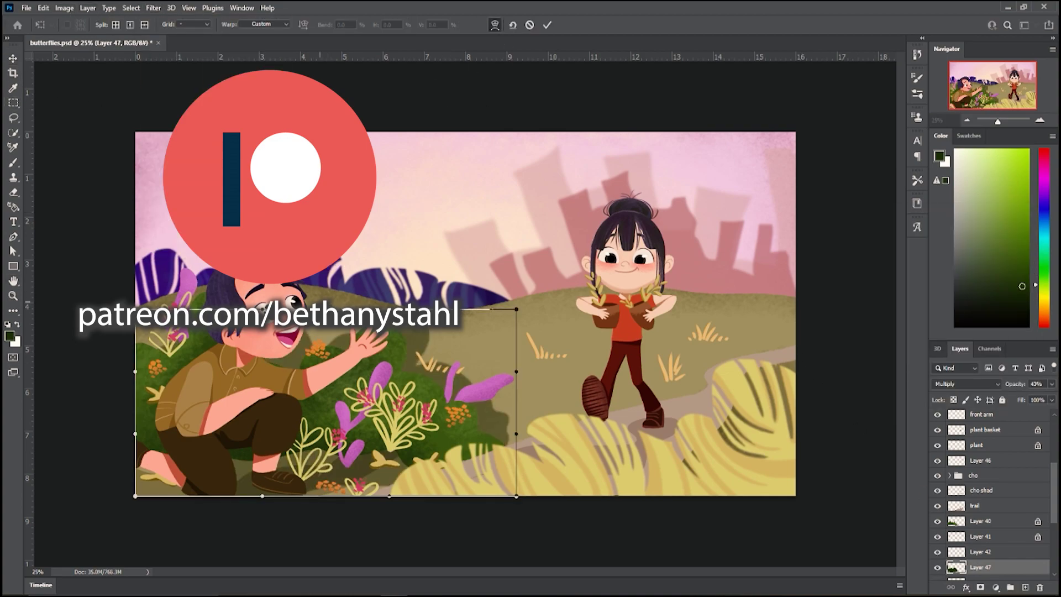
{"action": "left_click_drag", "start_coordinate": [389, 309], "coordinate": [336, 322]}
{"action": "left_click_drag", "start_coordinate": [516, 434], "coordinate": [503, 473]}
{"action": "left_click_drag", "start_coordinate": [135, 309], "coordinate": [67, 281]}
{"action": "left_click", "coordinate": [13, 73]}
- Reduce the bush shadow on Layer 47 to 21% opacity, comparing the artwork with the shadow hidden and shown
{"action": "left_click", "coordinate": [936, 567]}
{"action": "left_click", "coordinate": [937, 568]}
{"action": "left_click", "coordinate": [937, 568]}
{"action": "left_click", "coordinate": [937, 568]}
{"action": "left_click_drag", "start_coordinate": [1051, 383], "coordinate": [1007, 400]}
{"action": "double_click", "coordinate": [937, 568]}
{"action": "double_click", "coordinate": [937, 568]}
{"action": "left_click", "coordinate": [936, 568]}
{"action": "left_click", "coordinate": [936, 569]}
{"action": "left_click", "coordinate": [935, 570]}
{"action": "left_click", "coordinate": [935, 569]}
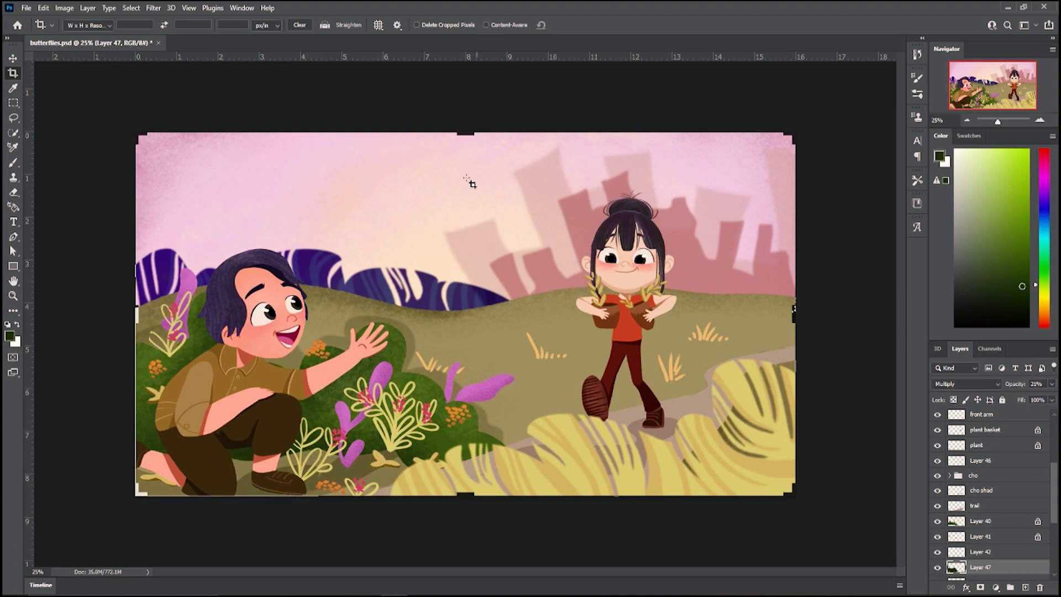
- Save the finished spread illustration butterflies.psd
{"action": "left_click", "coordinate": [12, 59]}
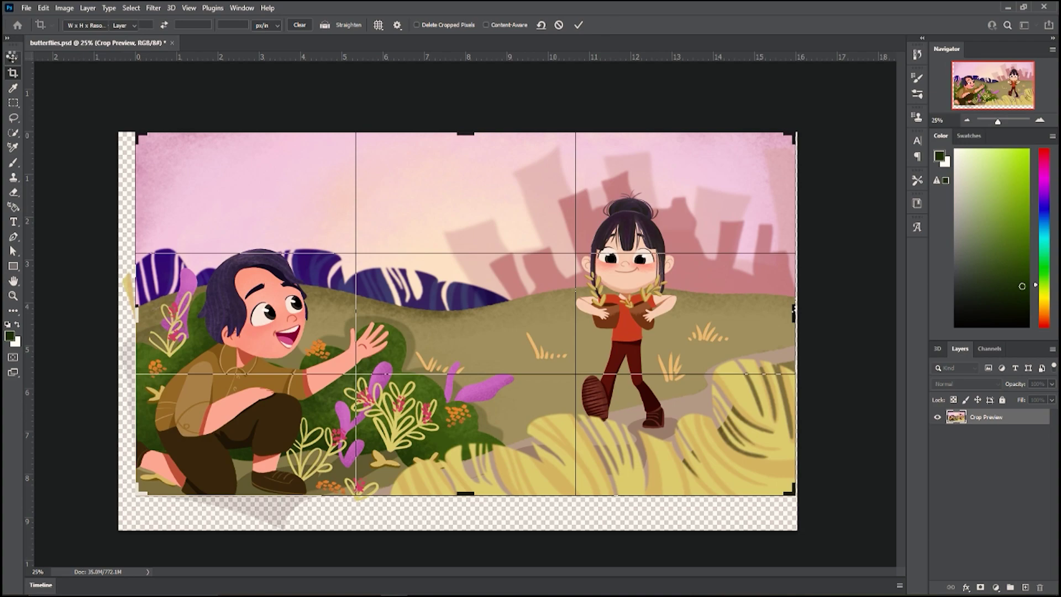
{"action": "key", "text": "ctrl+s"}
{"action": "left_click", "coordinate": [13, 103]}
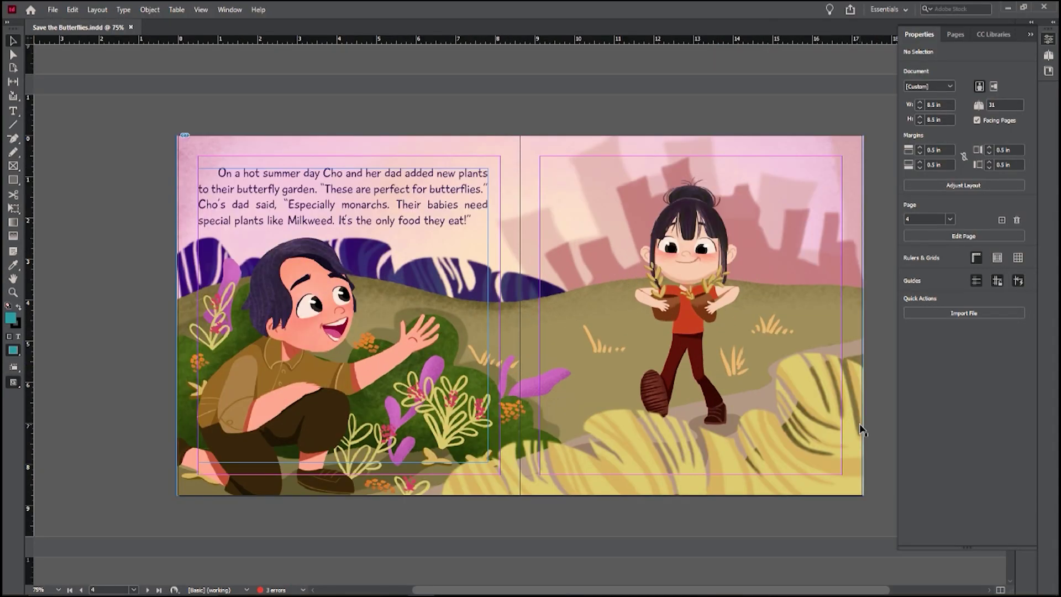
- Switch to InDesign and check how the illustration sits with the story text on the spread in Save the Butterflies.indd
{"action": "scroll", "coordinate": [859, 426], "scroll_direction": "right", "scroll_amount": 2}
{"action": "scroll", "coordinate": [860, 426], "scroll_direction": "left", "scroll_amount": 2}
{"action": "left_click_drag", "start_coordinate": [639, 590], "coordinate": [653, 593]}
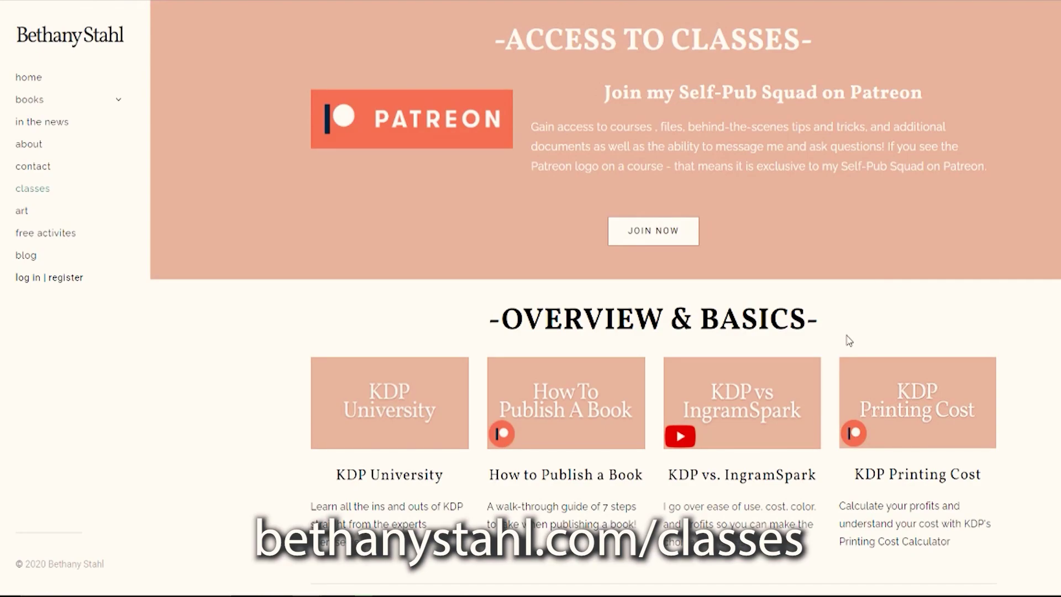
- Switch to the website's classes page and look through the courses from Overview & Basics to Final Details
{"action": "scroll", "coordinate": [849, 341], "scroll_direction": "down", "scroll_amount": 15}
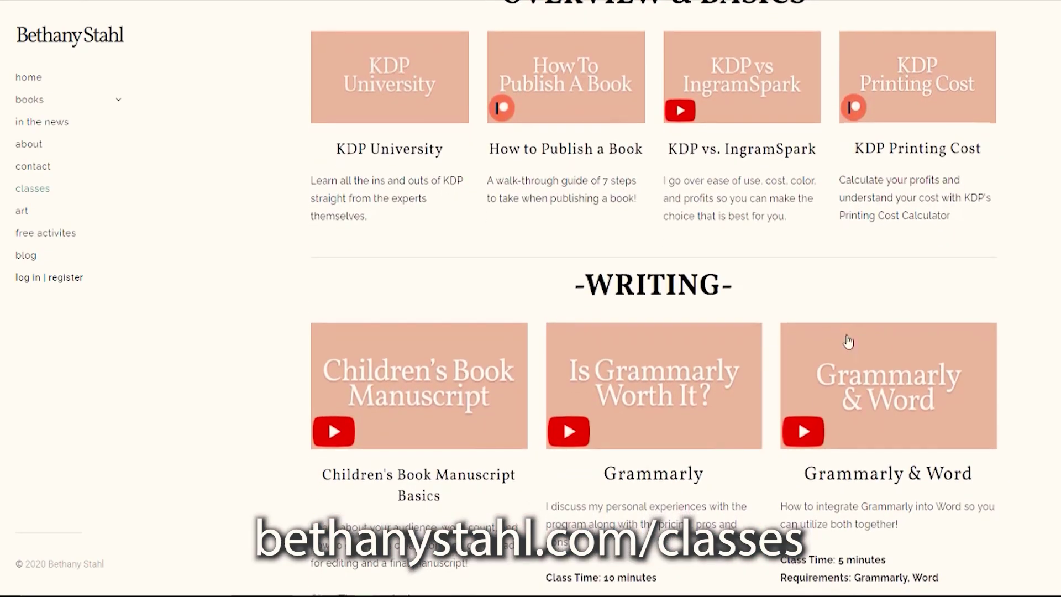
{"action": "scroll", "coordinate": [850, 341], "scroll_direction": "down", "scroll_amount": 10}
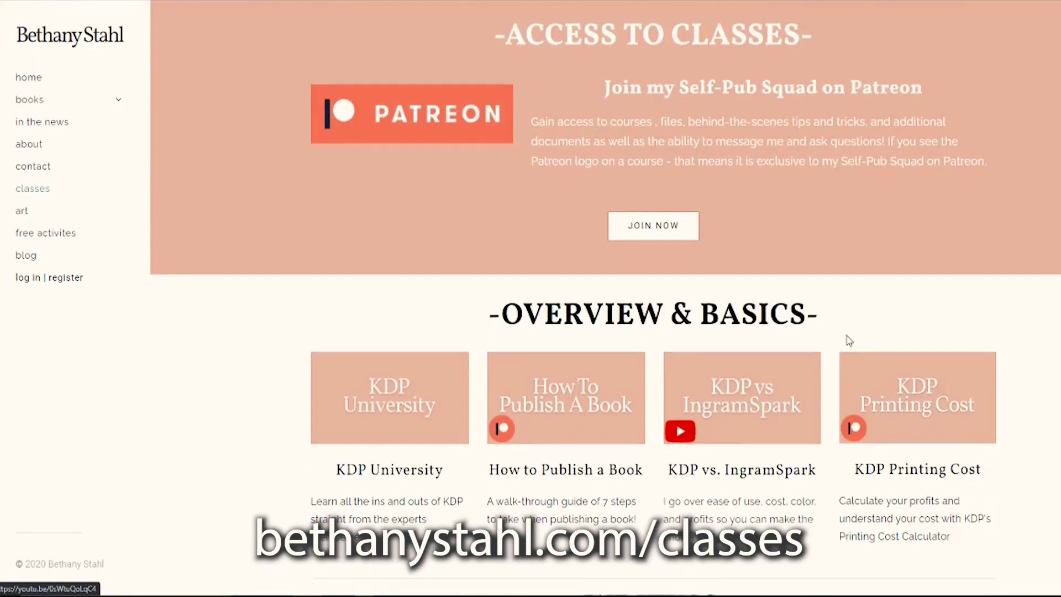
{"action": "scroll", "coordinate": [849, 341], "scroll_direction": "down", "scroll_amount": 4}
{"action": "scroll", "coordinate": [849, 341], "scroll_direction": "up", "scroll_amount": 4}
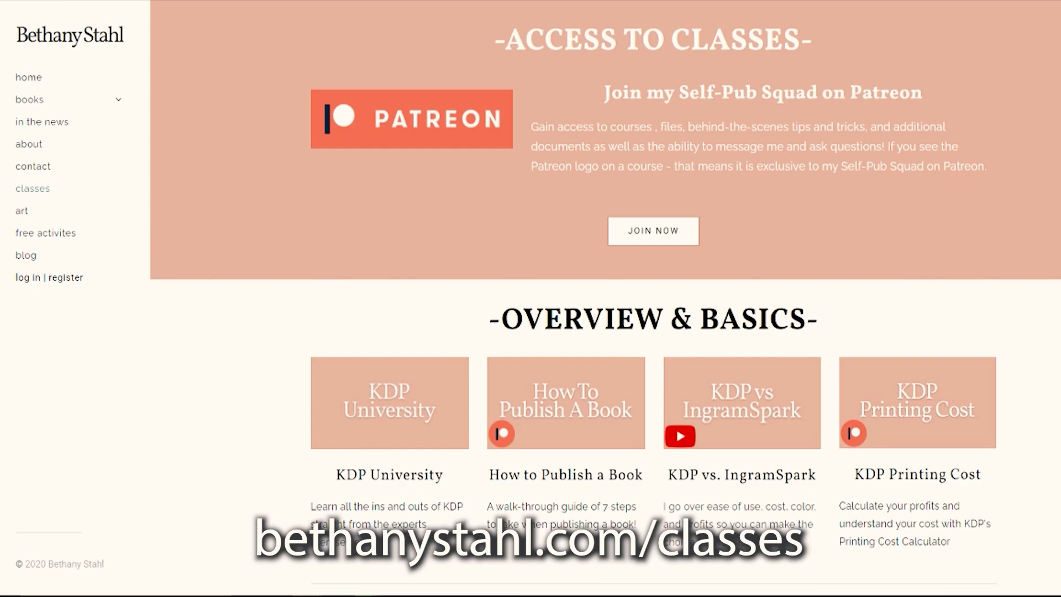
{"action": "scroll", "coordinate": [849, 341], "scroll_direction": "down", "scroll_amount": 6}
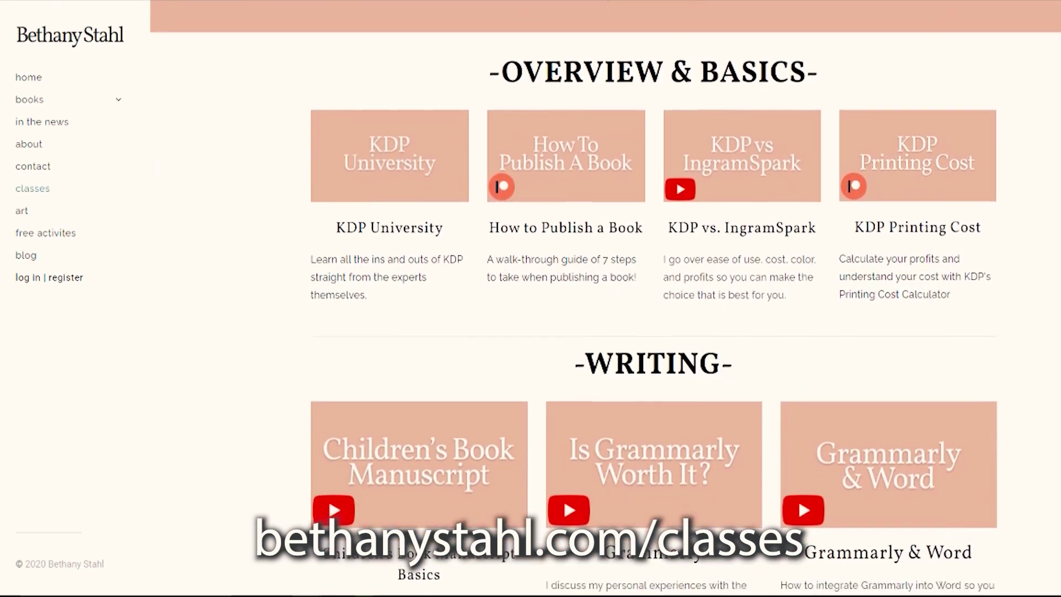
{"action": "scroll", "coordinate": [849, 341], "scroll_direction": "down", "scroll_amount": 7}
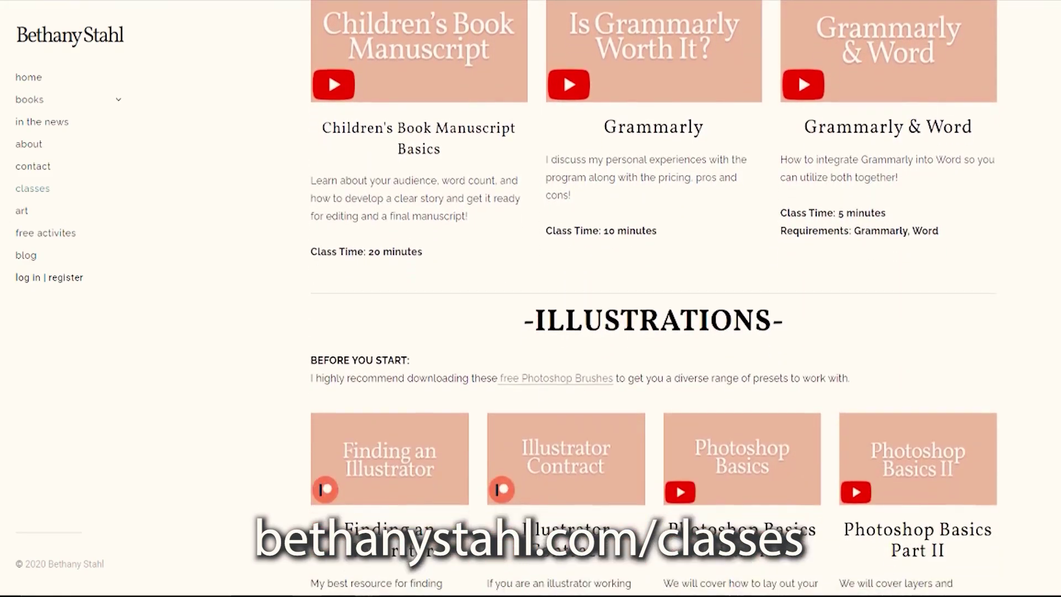
{"action": "scroll", "coordinate": [654, 298], "scroll_direction": "down", "scroll_amount": 10}
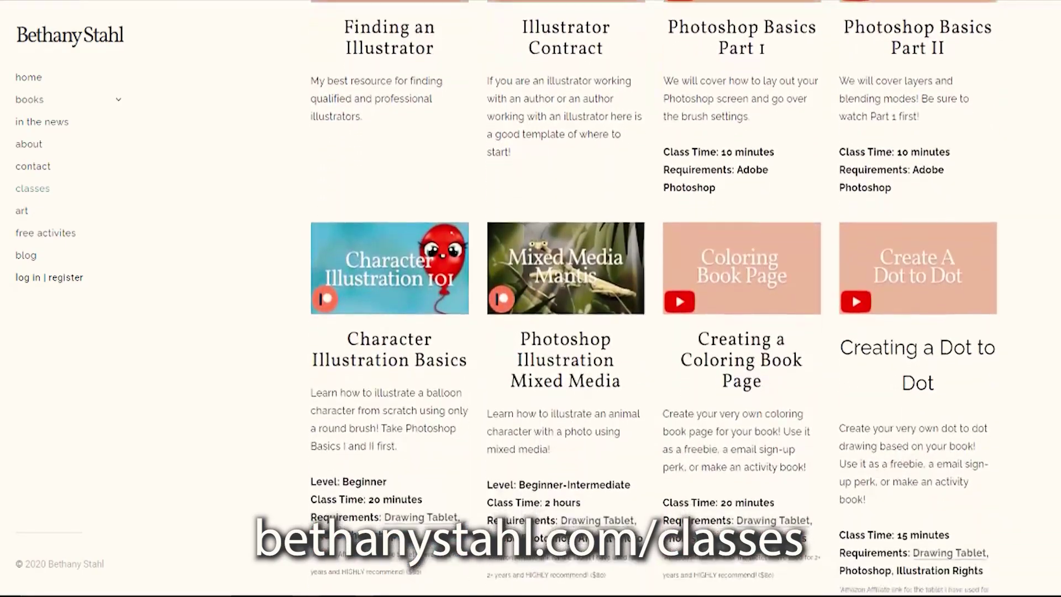
{"action": "scroll", "coordinate": [654, 298], "scroll_direction": "down", "scroll_amount": 8}
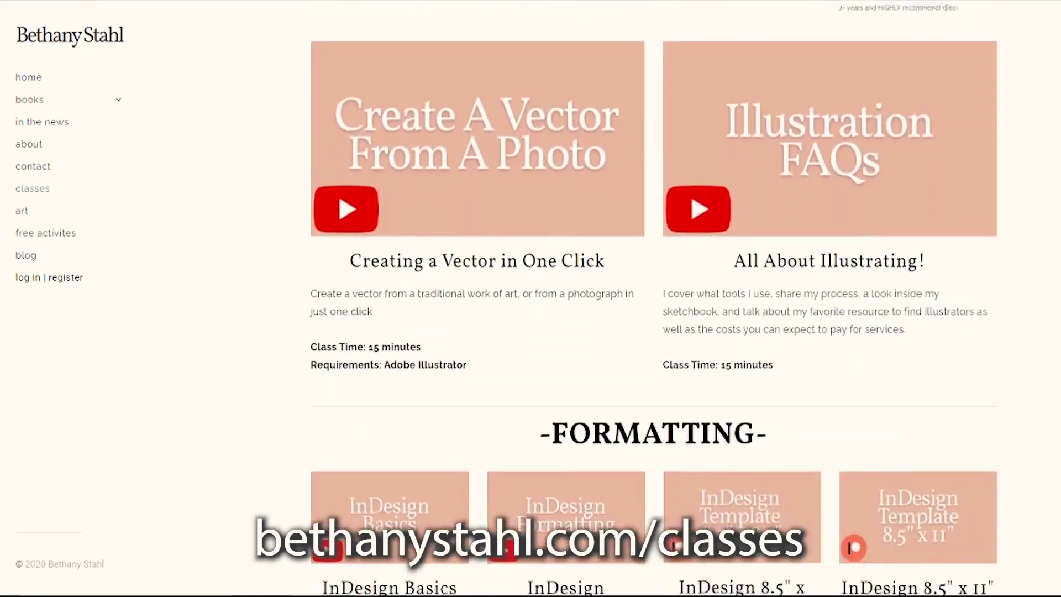
{"action": "scroll", "coordinate": [654, 299], "scroll_direction": "down", "scroll_amount": 9}
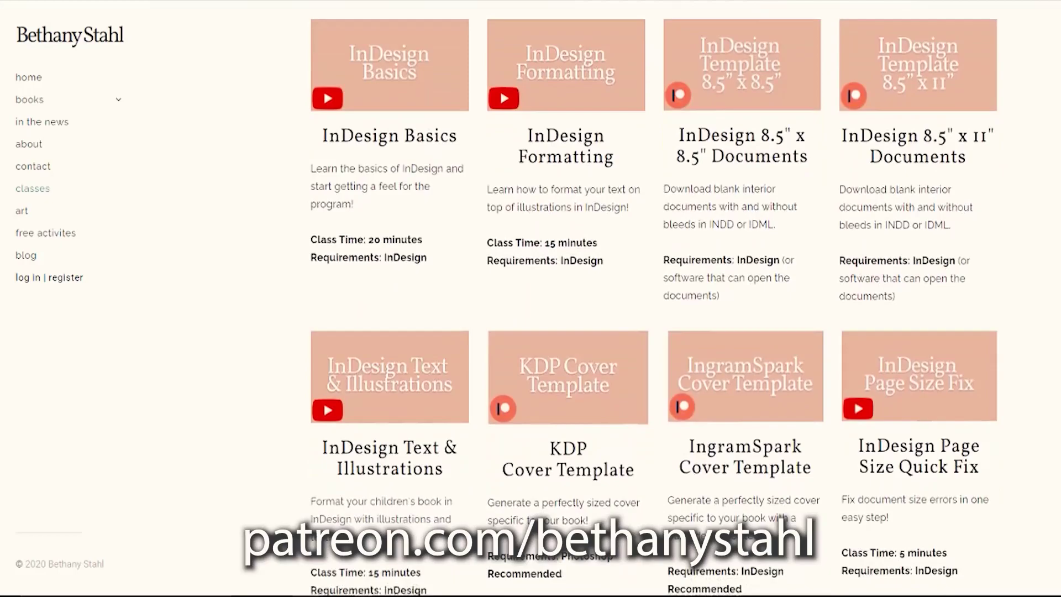
{"action": "scroll", "coordinate": [654, 298], "scroll_direction": "down", "scroll_amount": 9}
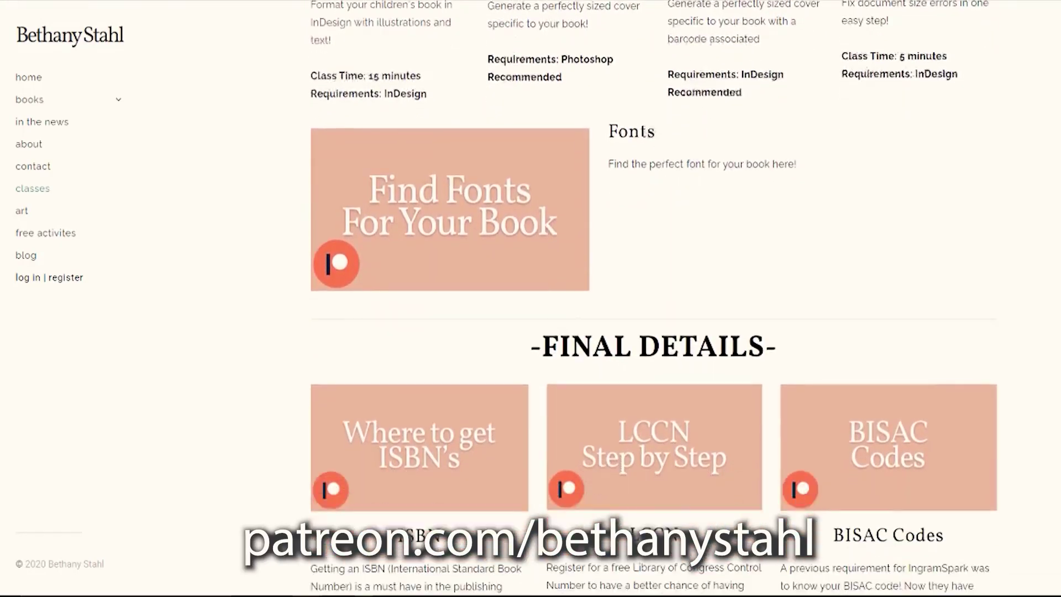
{"action": "scroll", "coordinate": [654, 299], "scroll_direction": "down", "scroll_amount": 8}
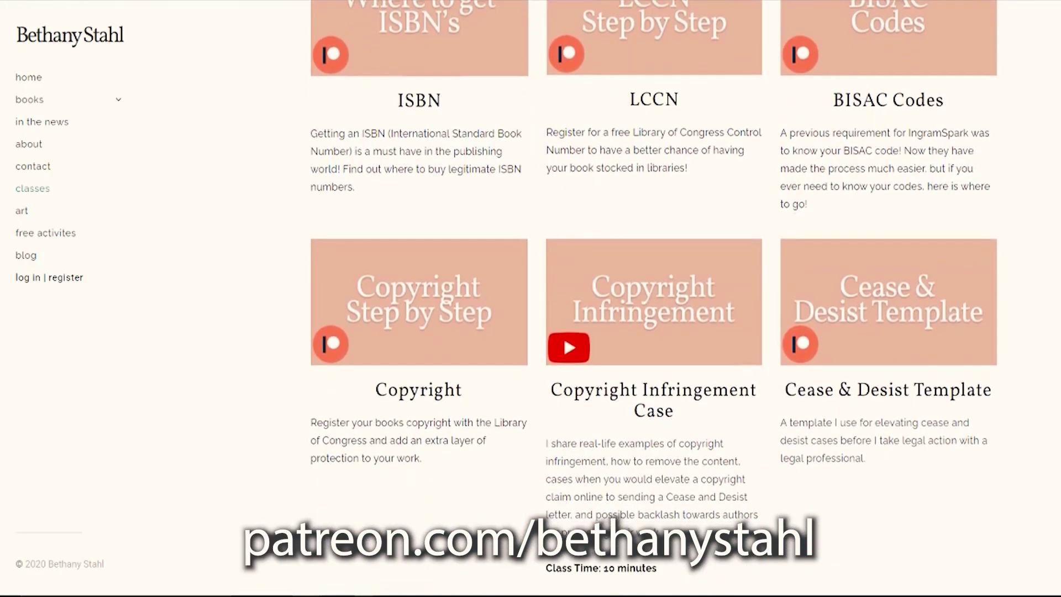